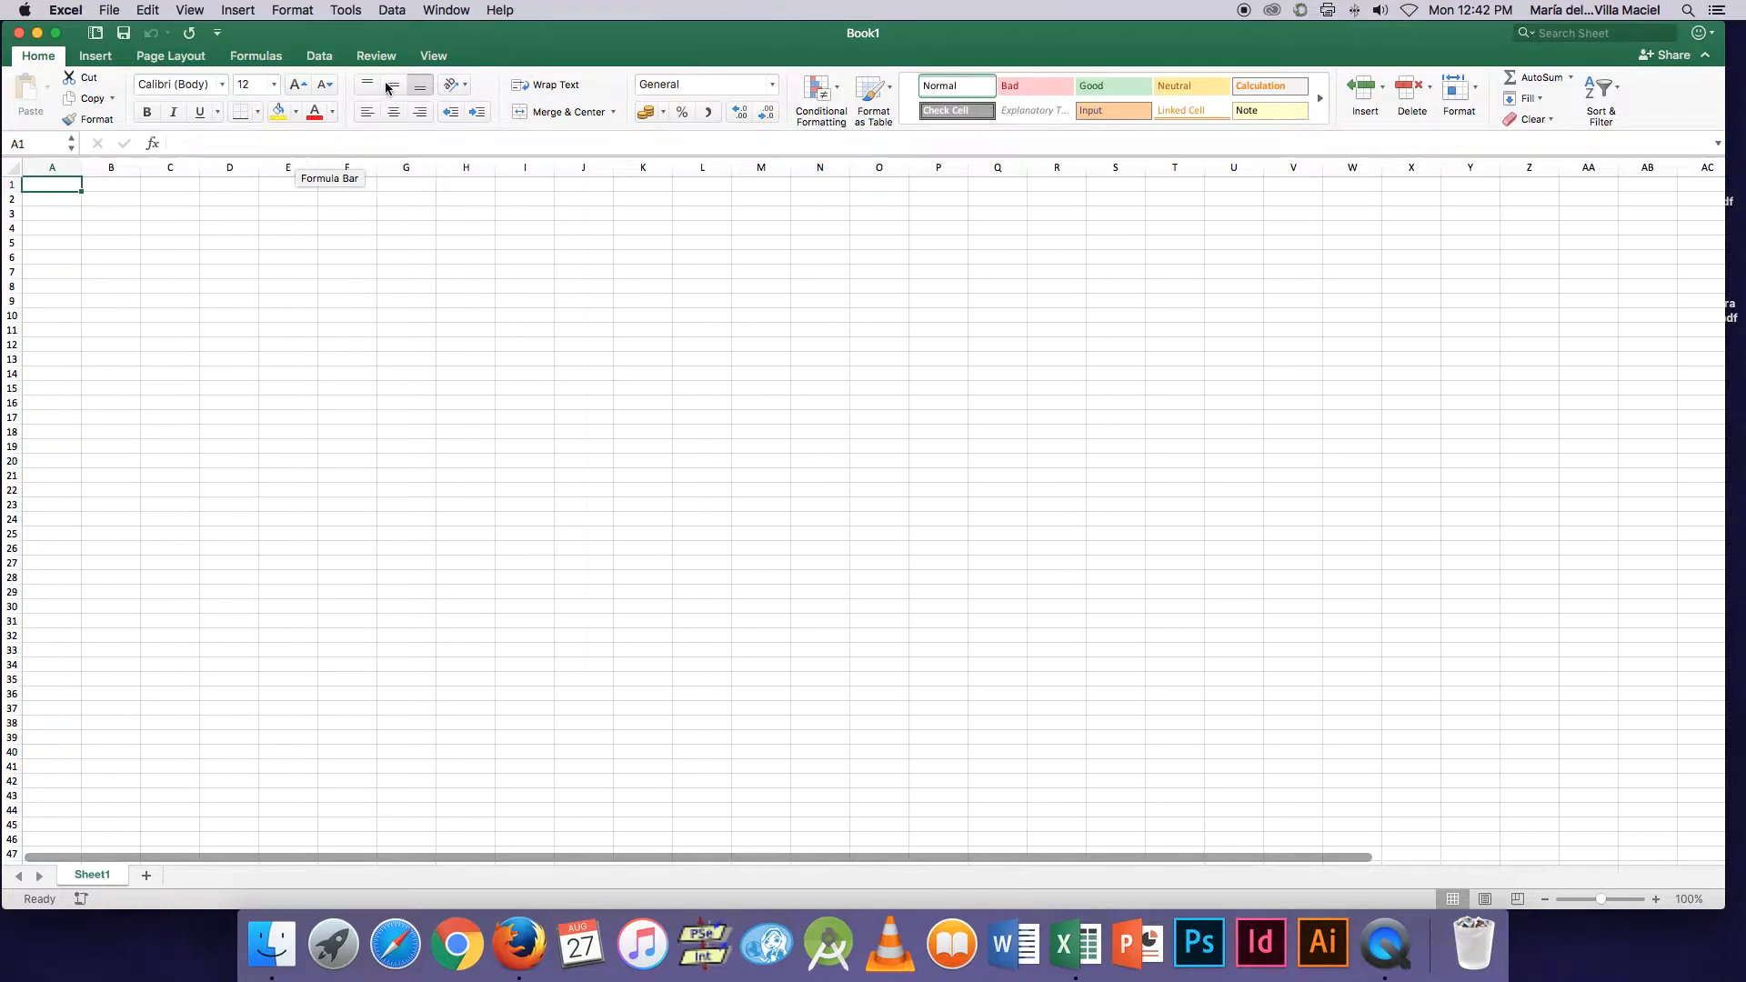
# Enable the Analysis ToolPak add-in for the workbook.
pyautogui.click(345, 11)
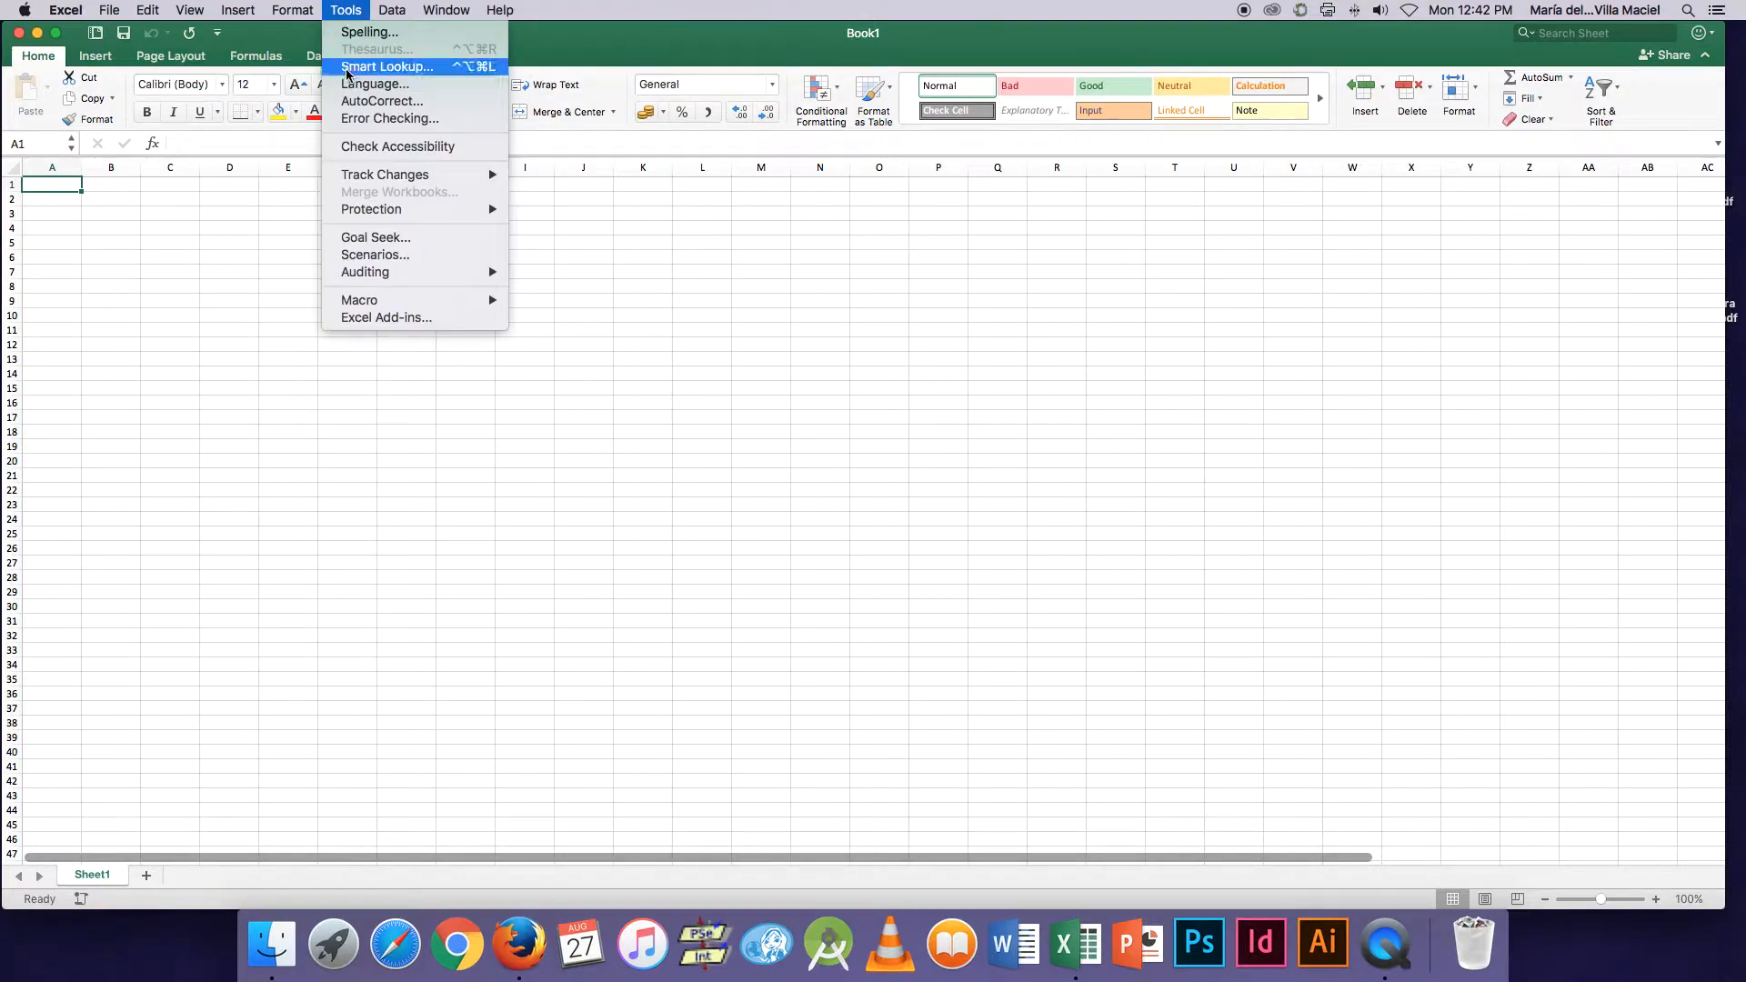
pyautogui.click(398, 318)
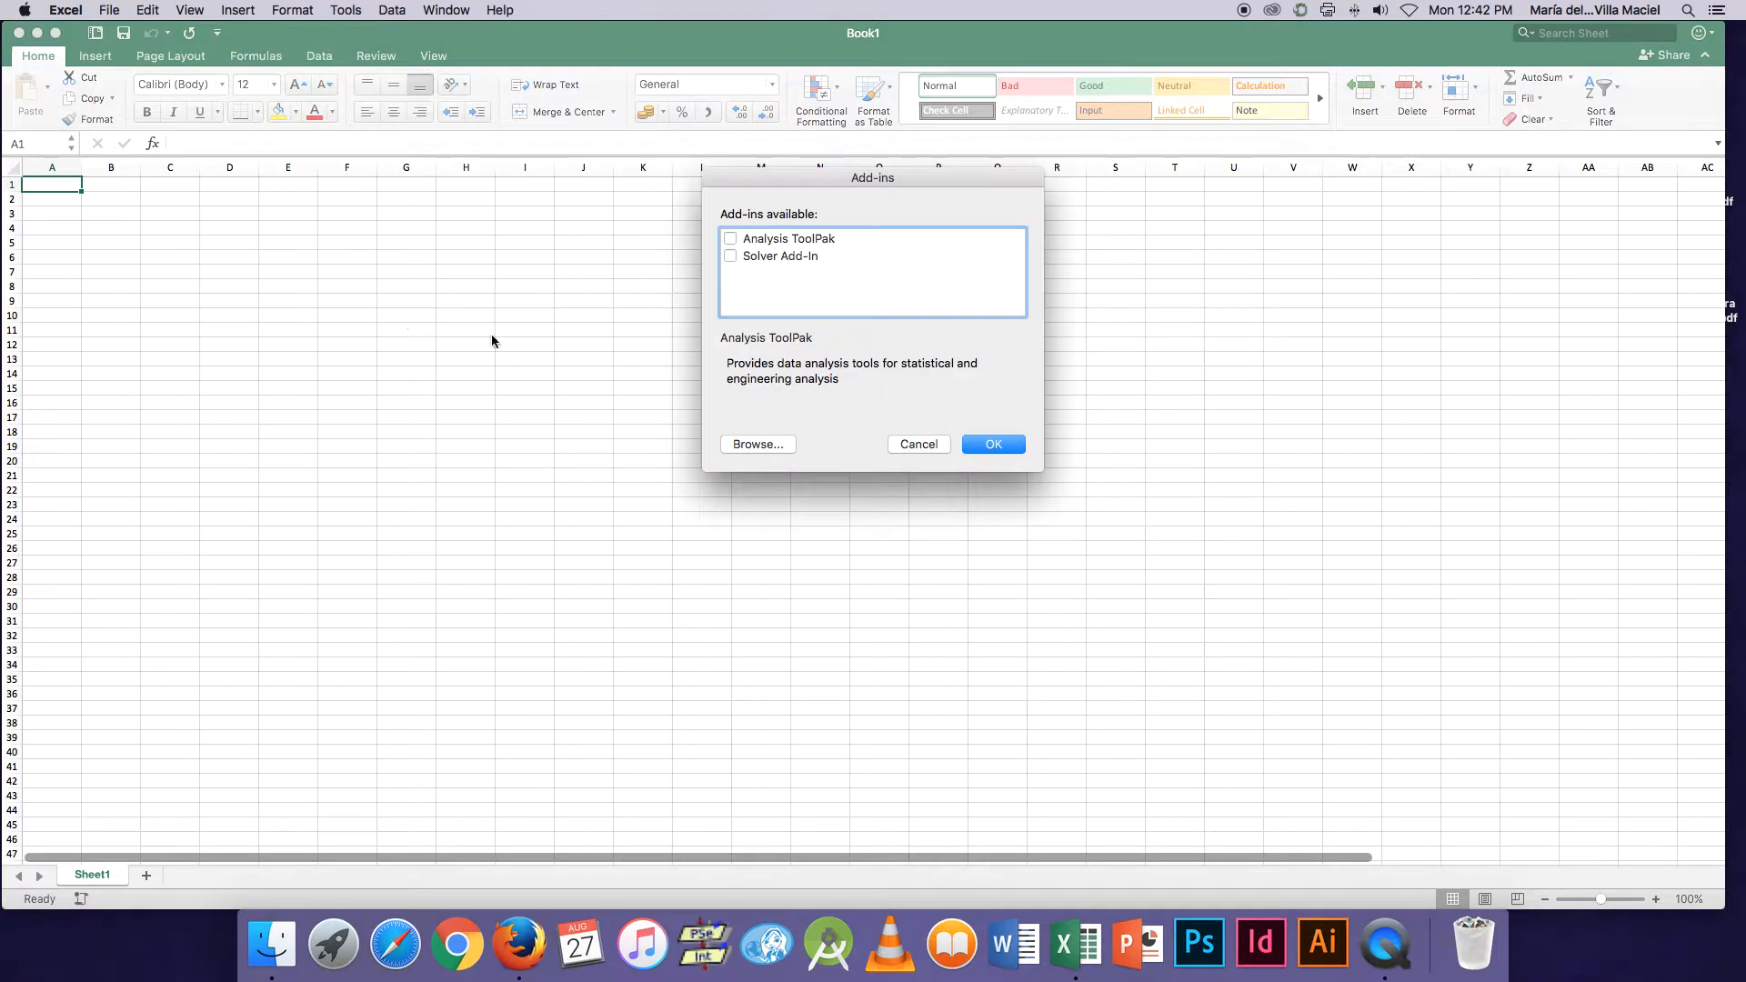
pyautogui.click(729, 238)
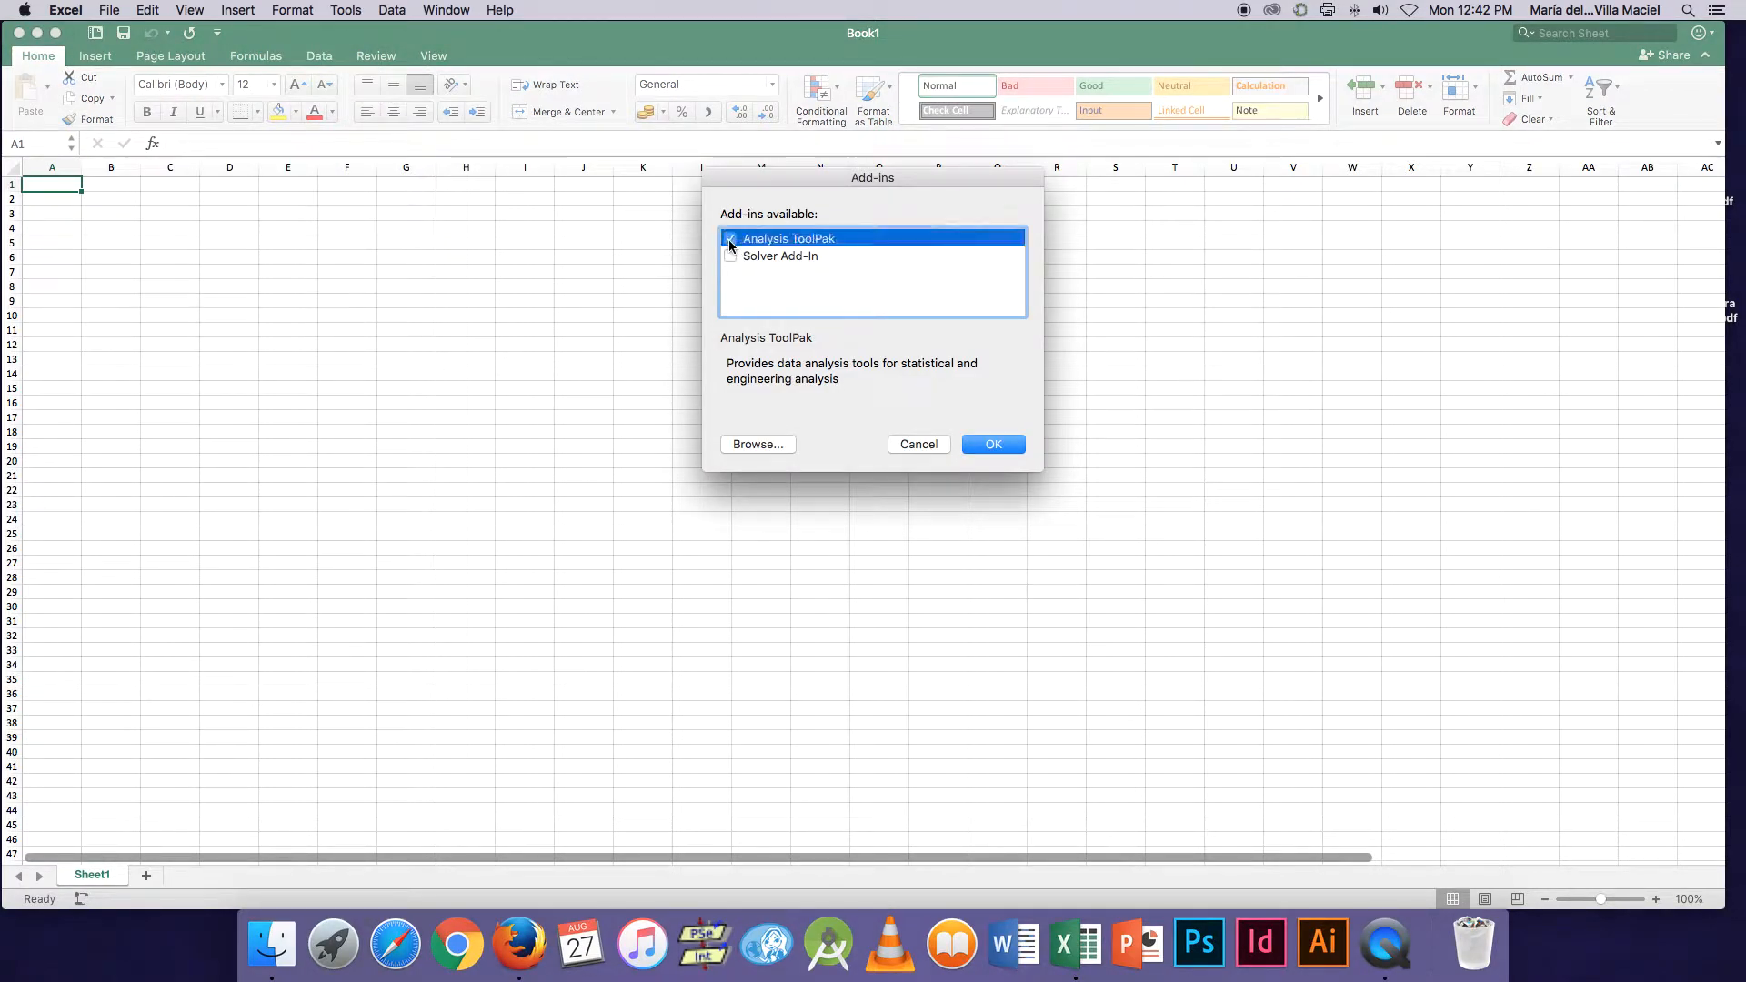
pyautogui.click(991, 450)
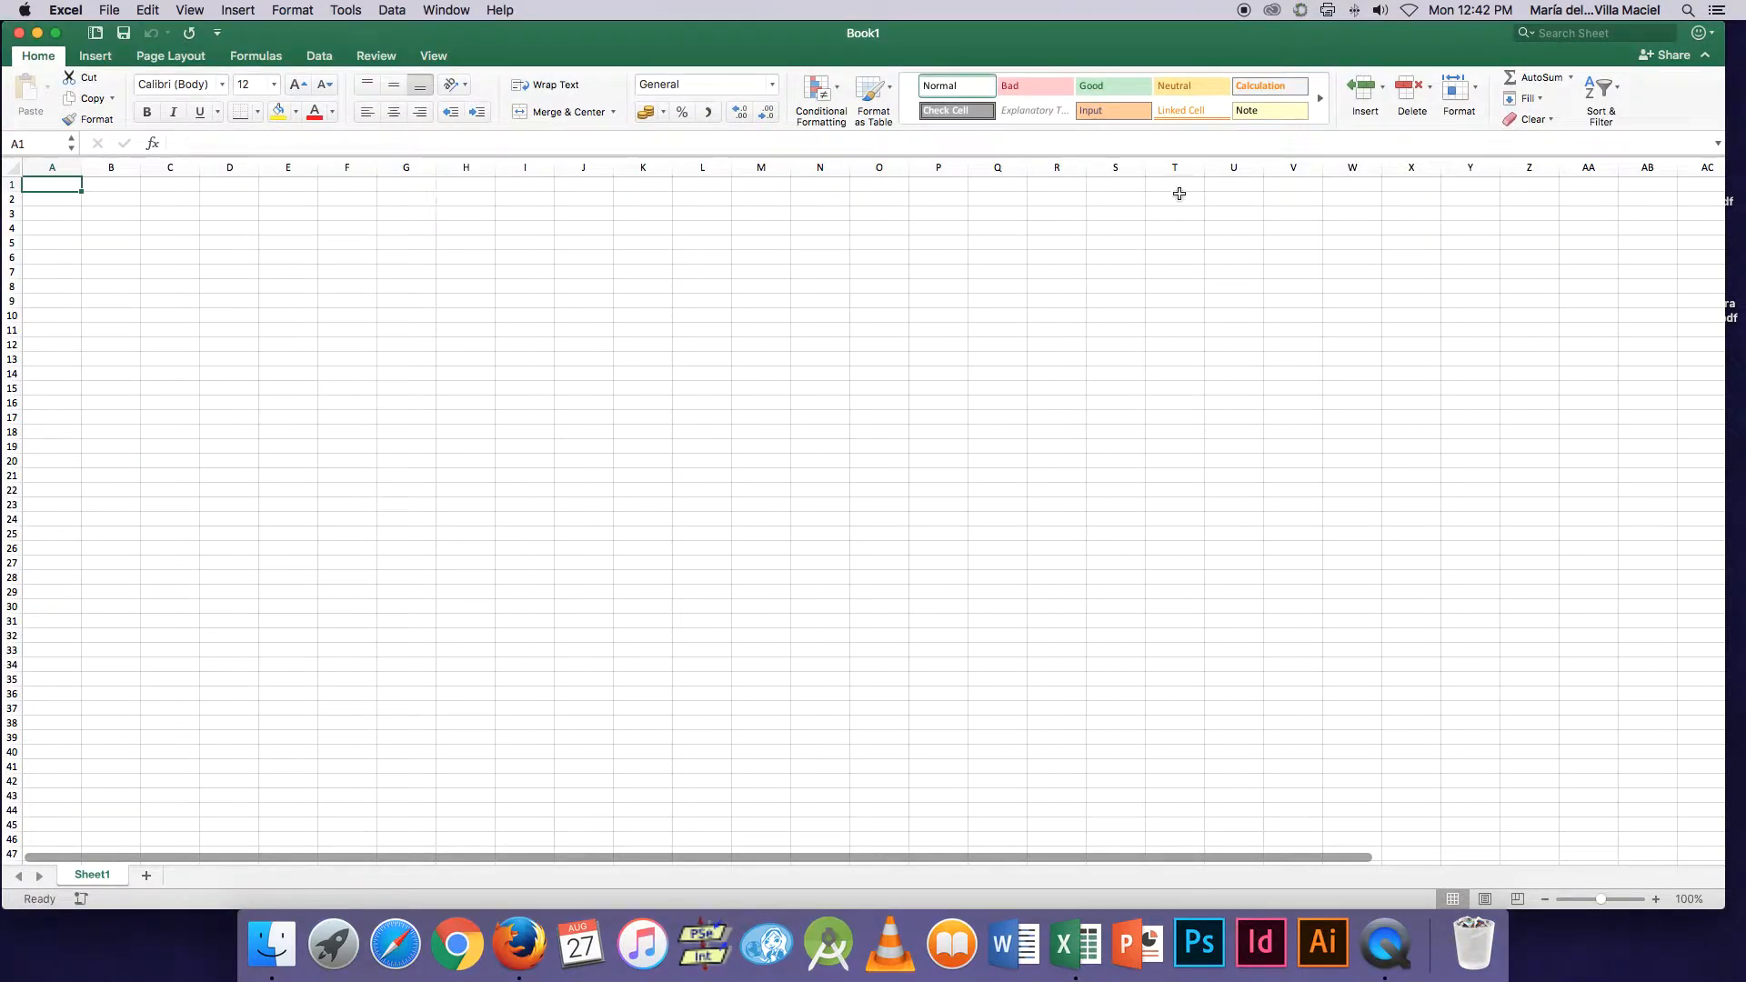
# Review the full list of available Data Analysis tools and close it without choosing one.
pyautogui.click(308, 51)
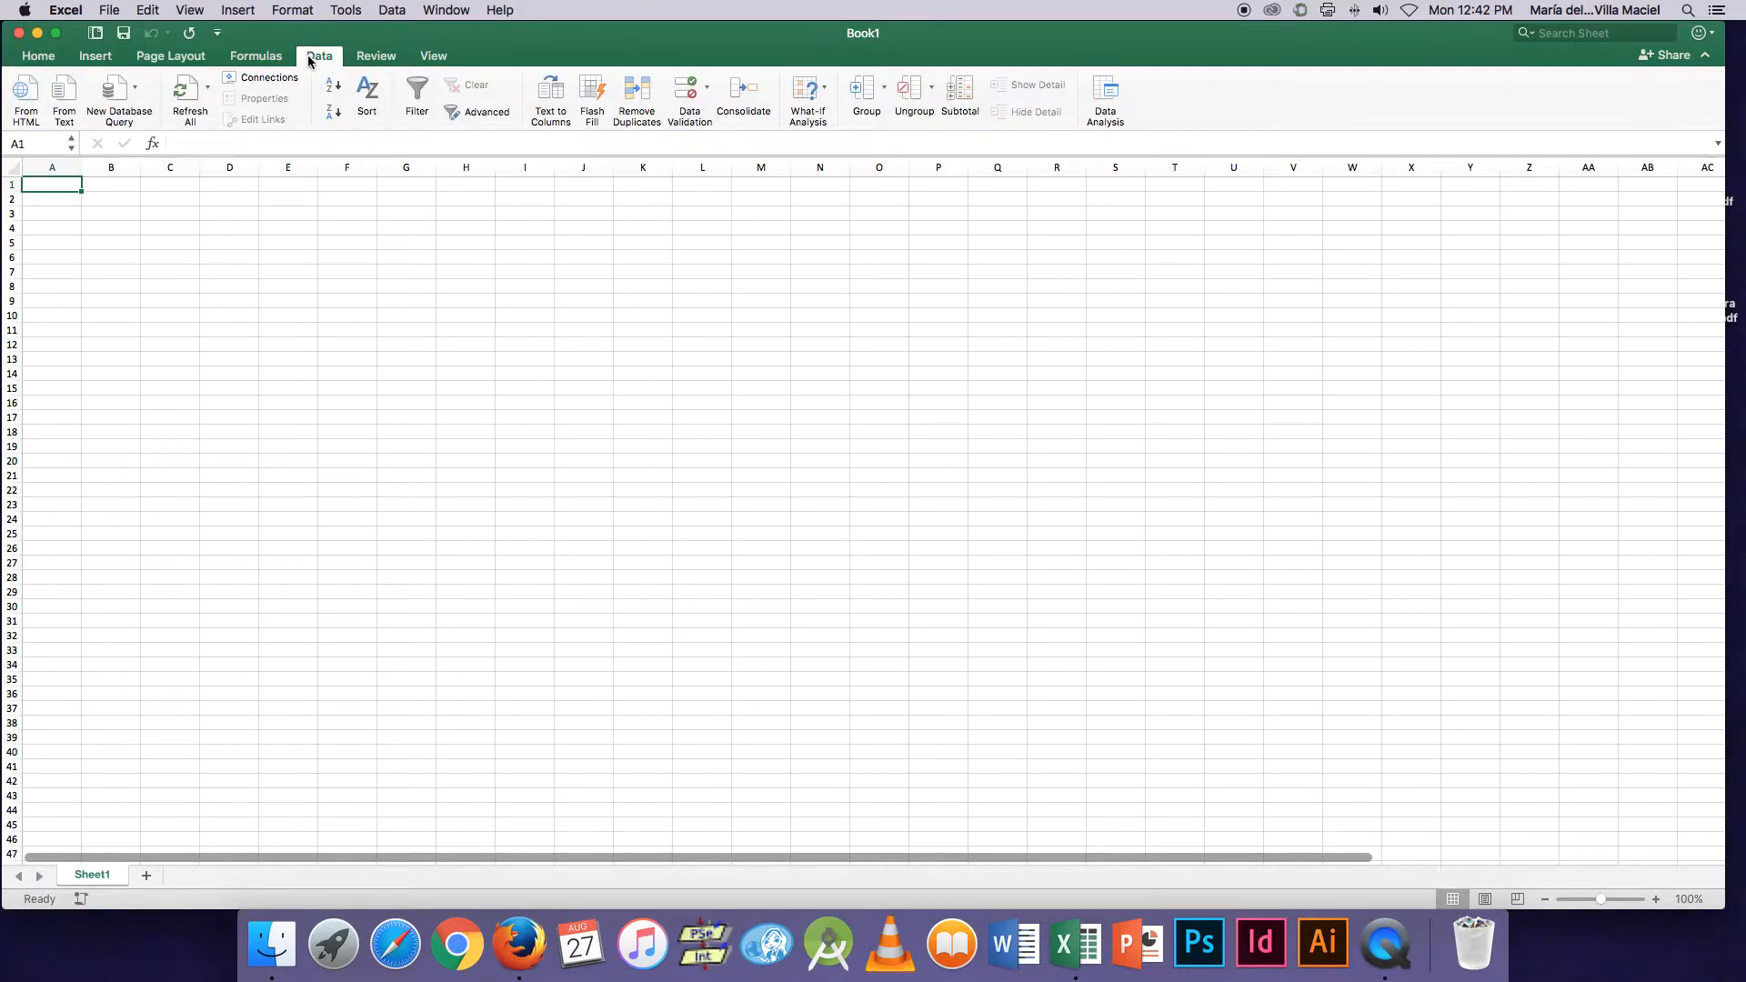
pyautogui.click(1114, 98)
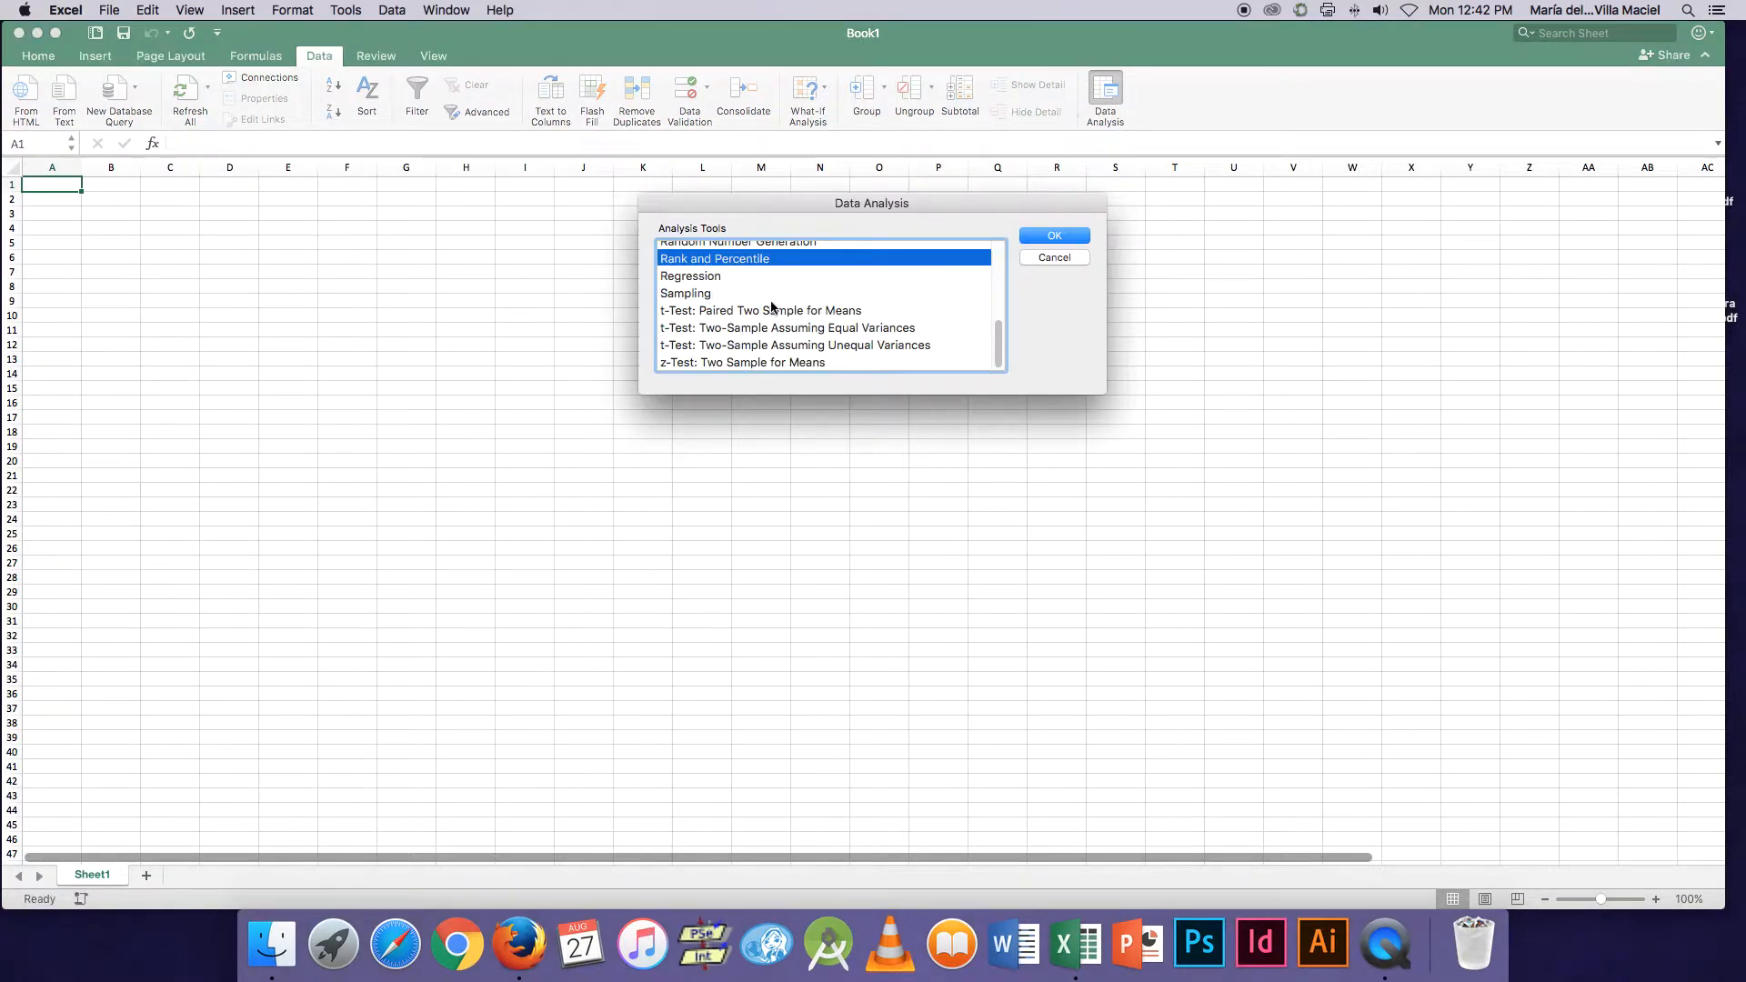
pyautogui.scroll(10, 775, 303)
pyautogui.scroll(-1, 773, 301)
pyautogui.scroll(1, 772, 300)
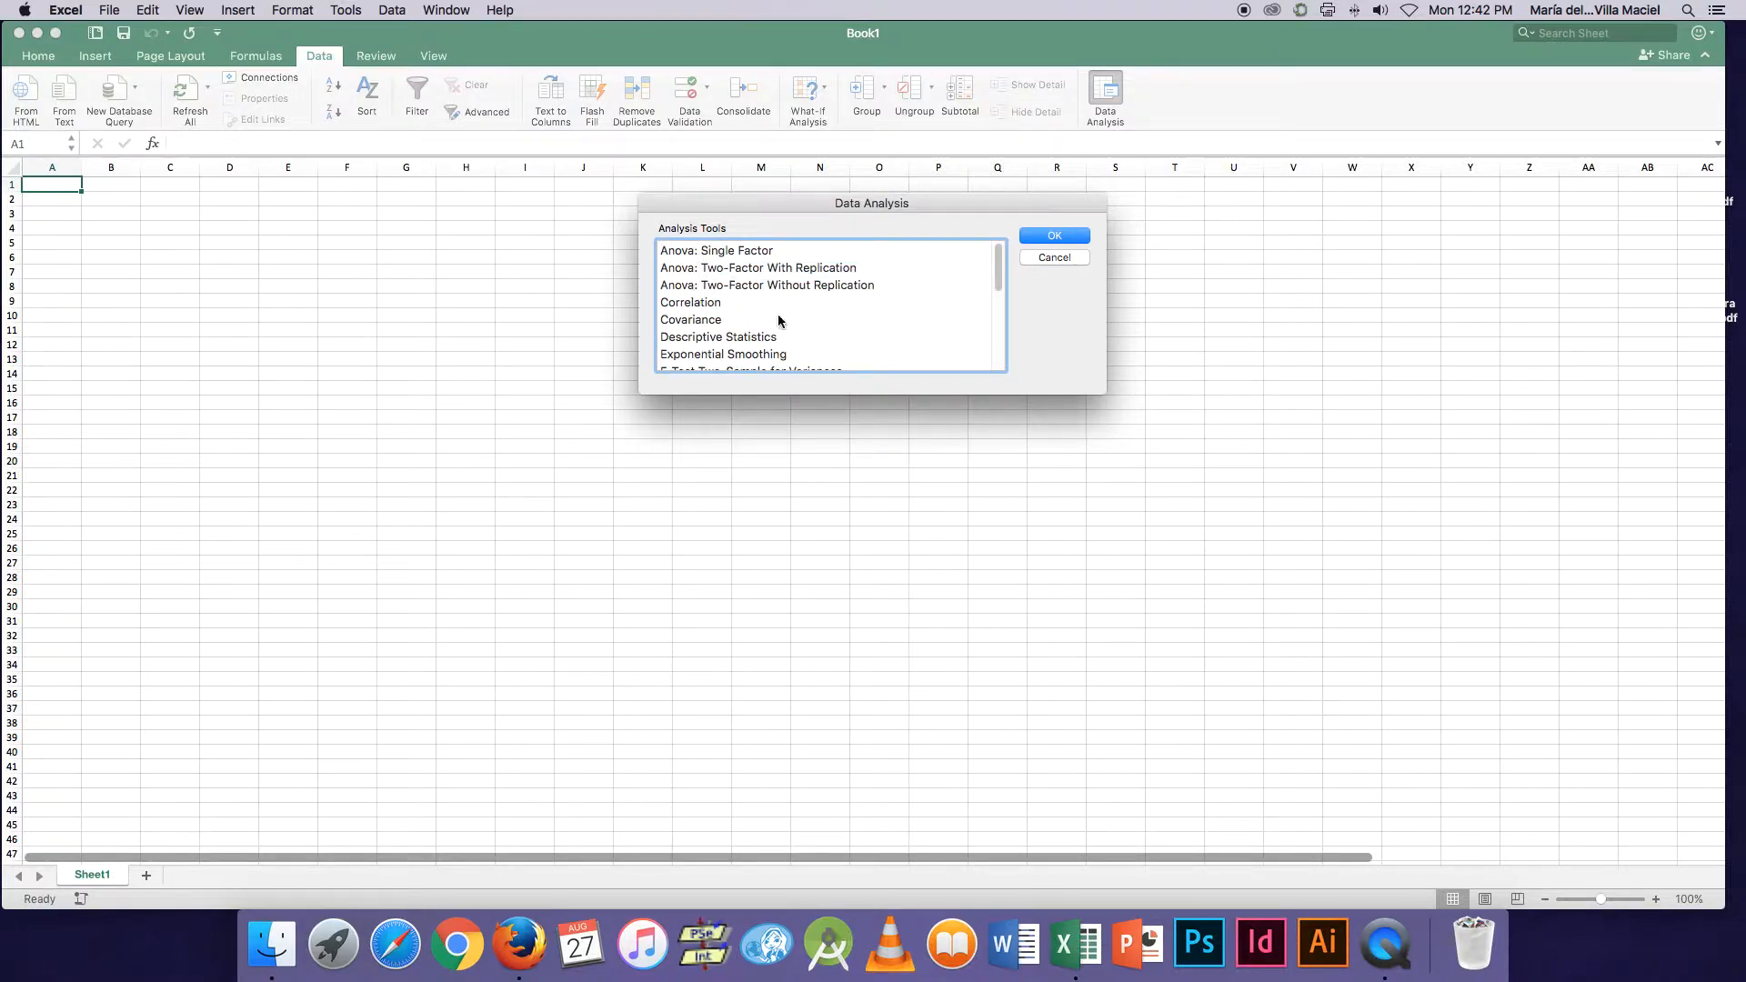
pyautogui.scroll(-2, 783, 316)
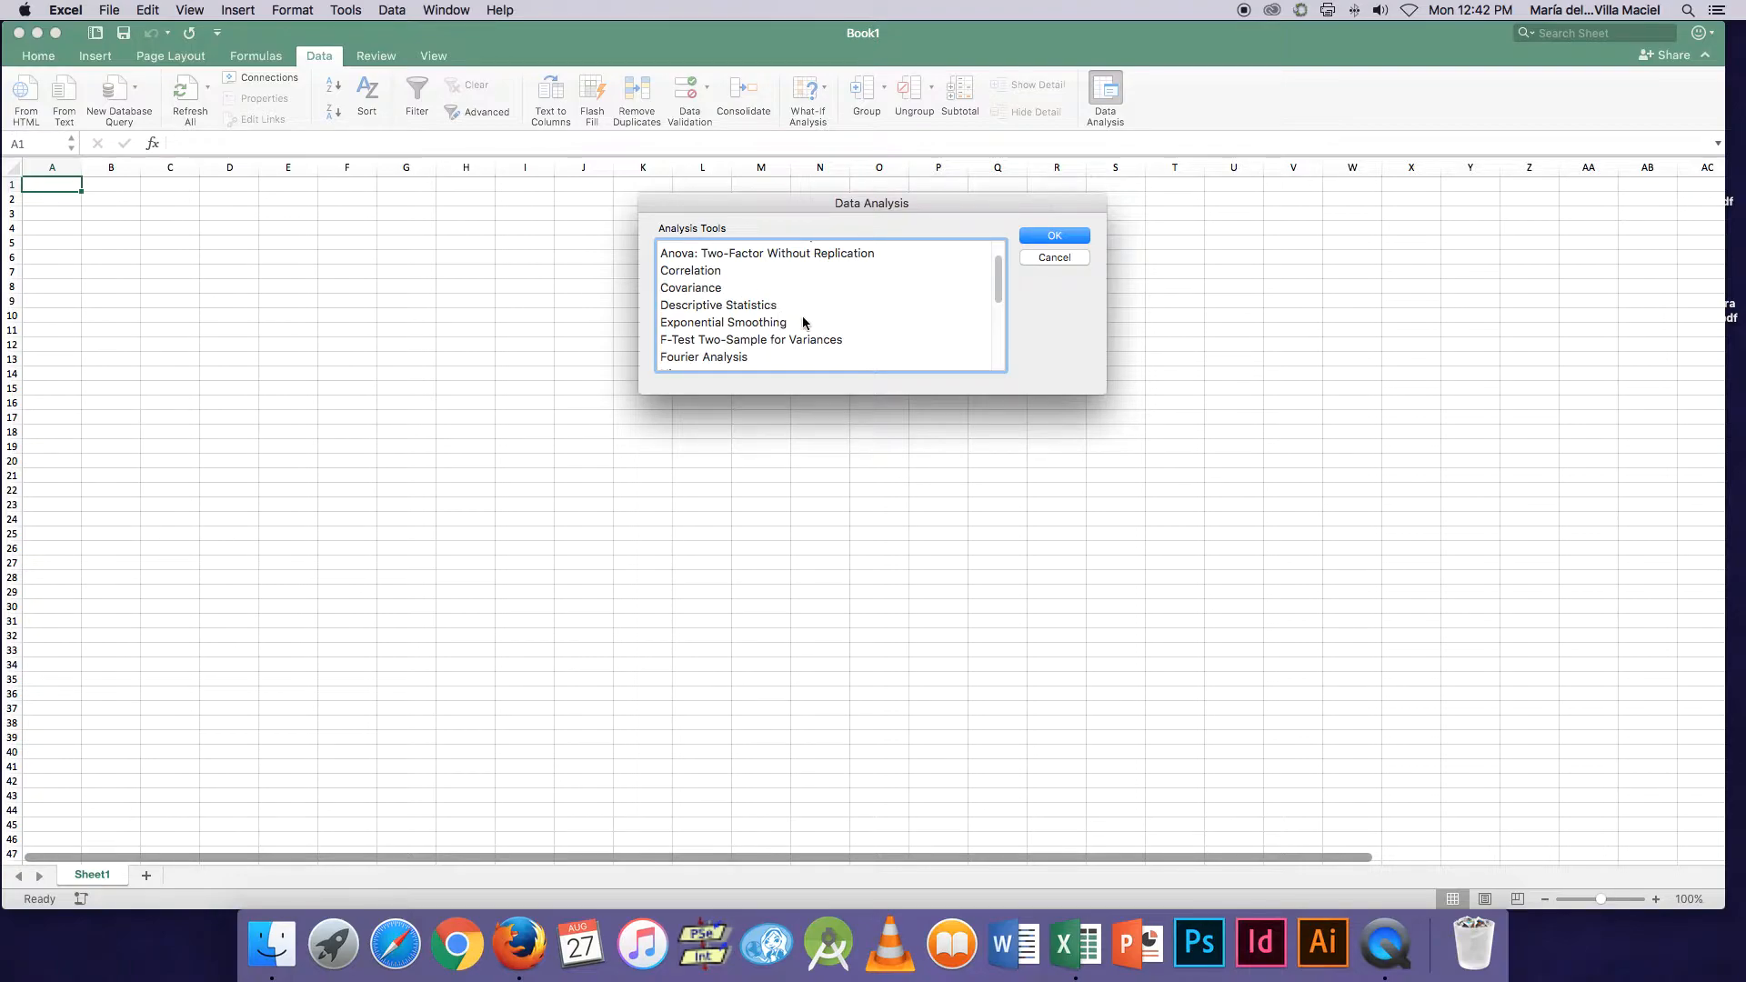
pyautogui.scroll(-3, 803, 323)
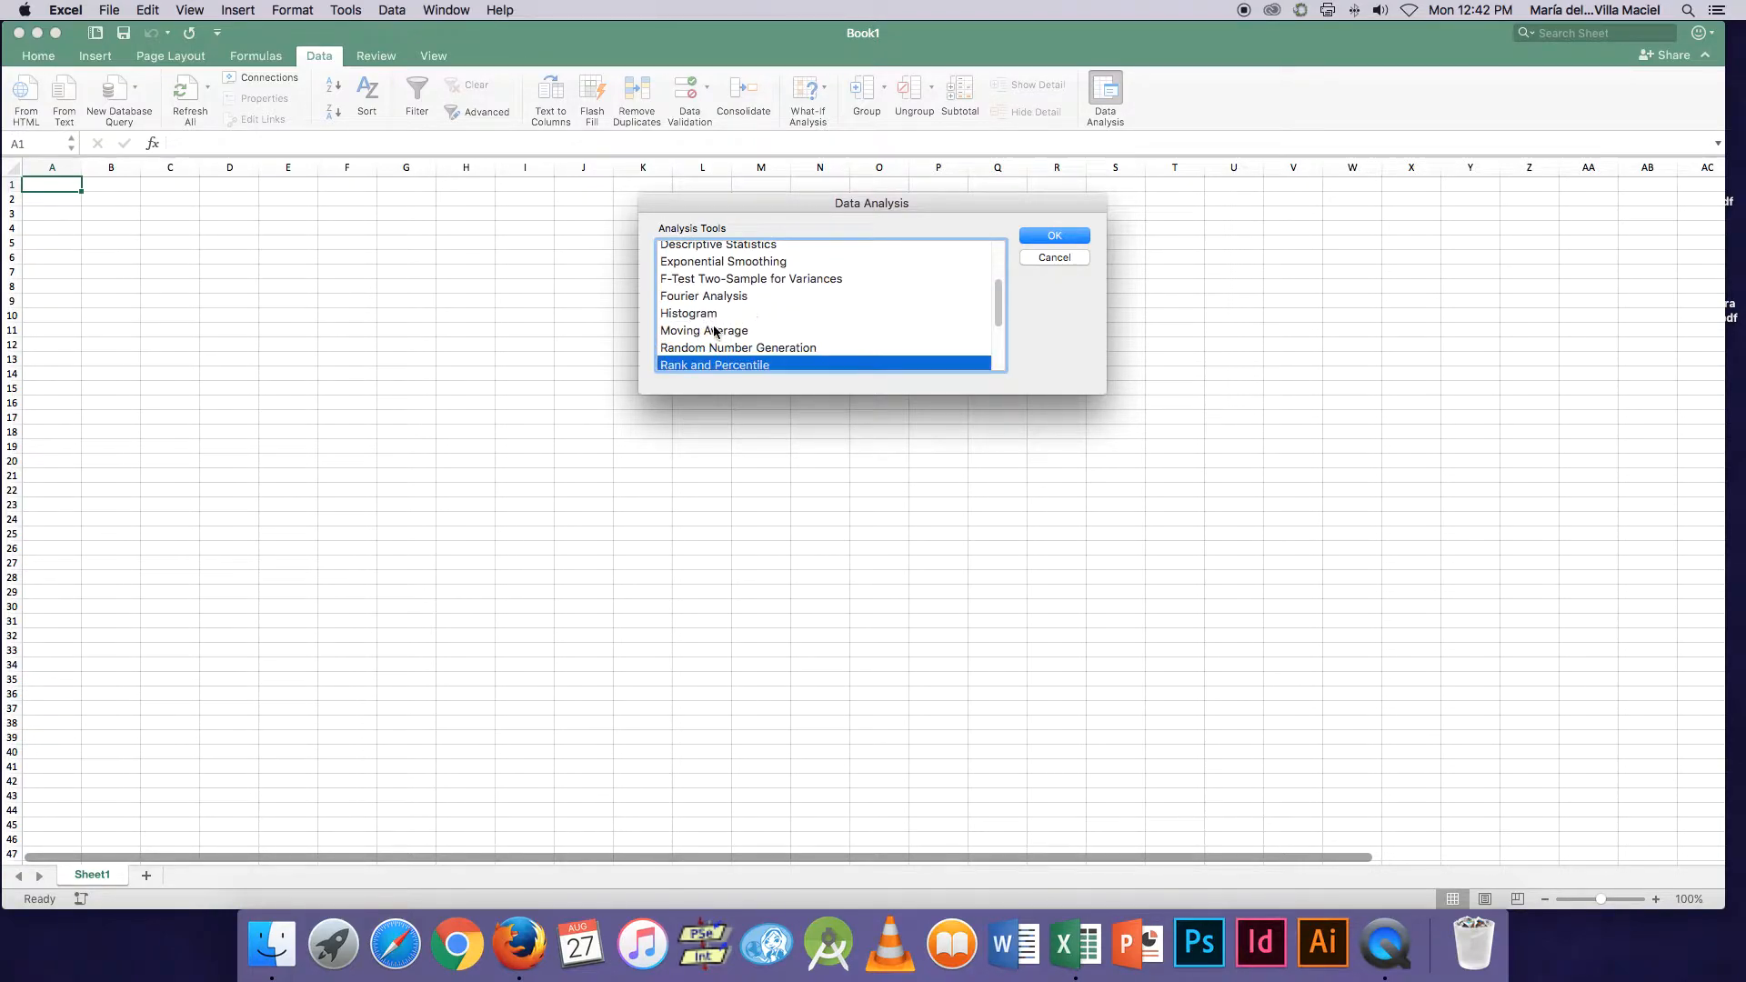
pyautogui.scroll(-5, 778, 346)
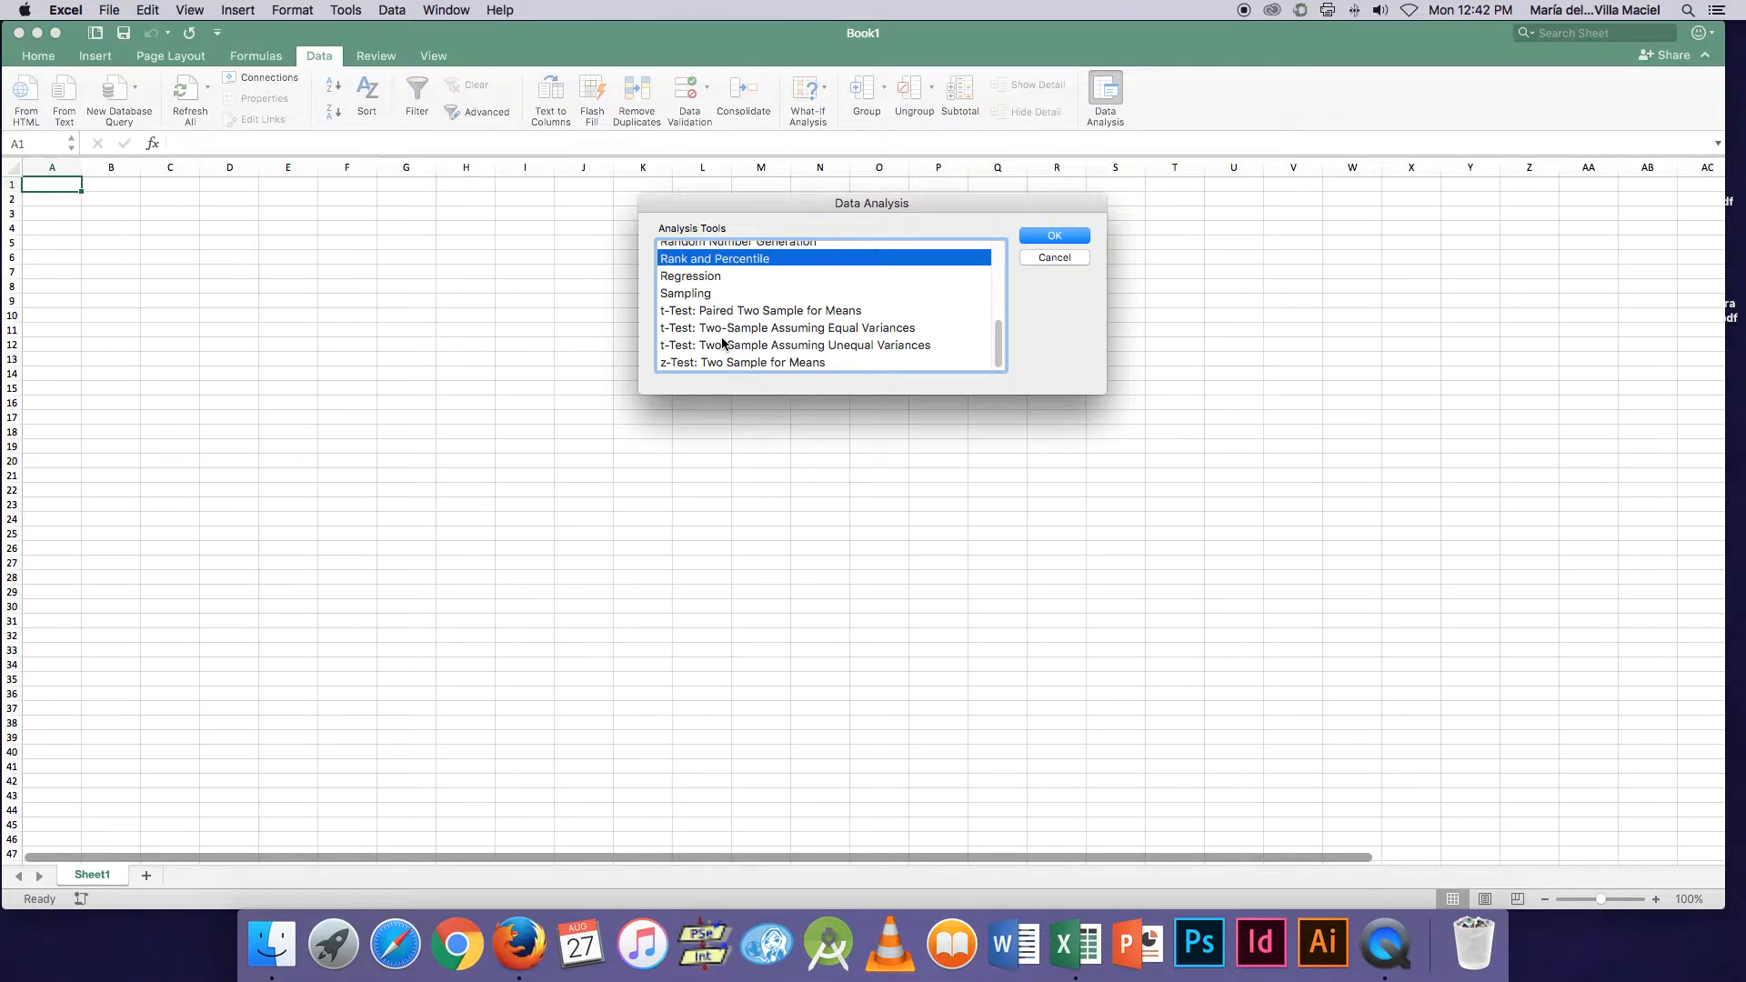
pyautogui.click(1052, 258)
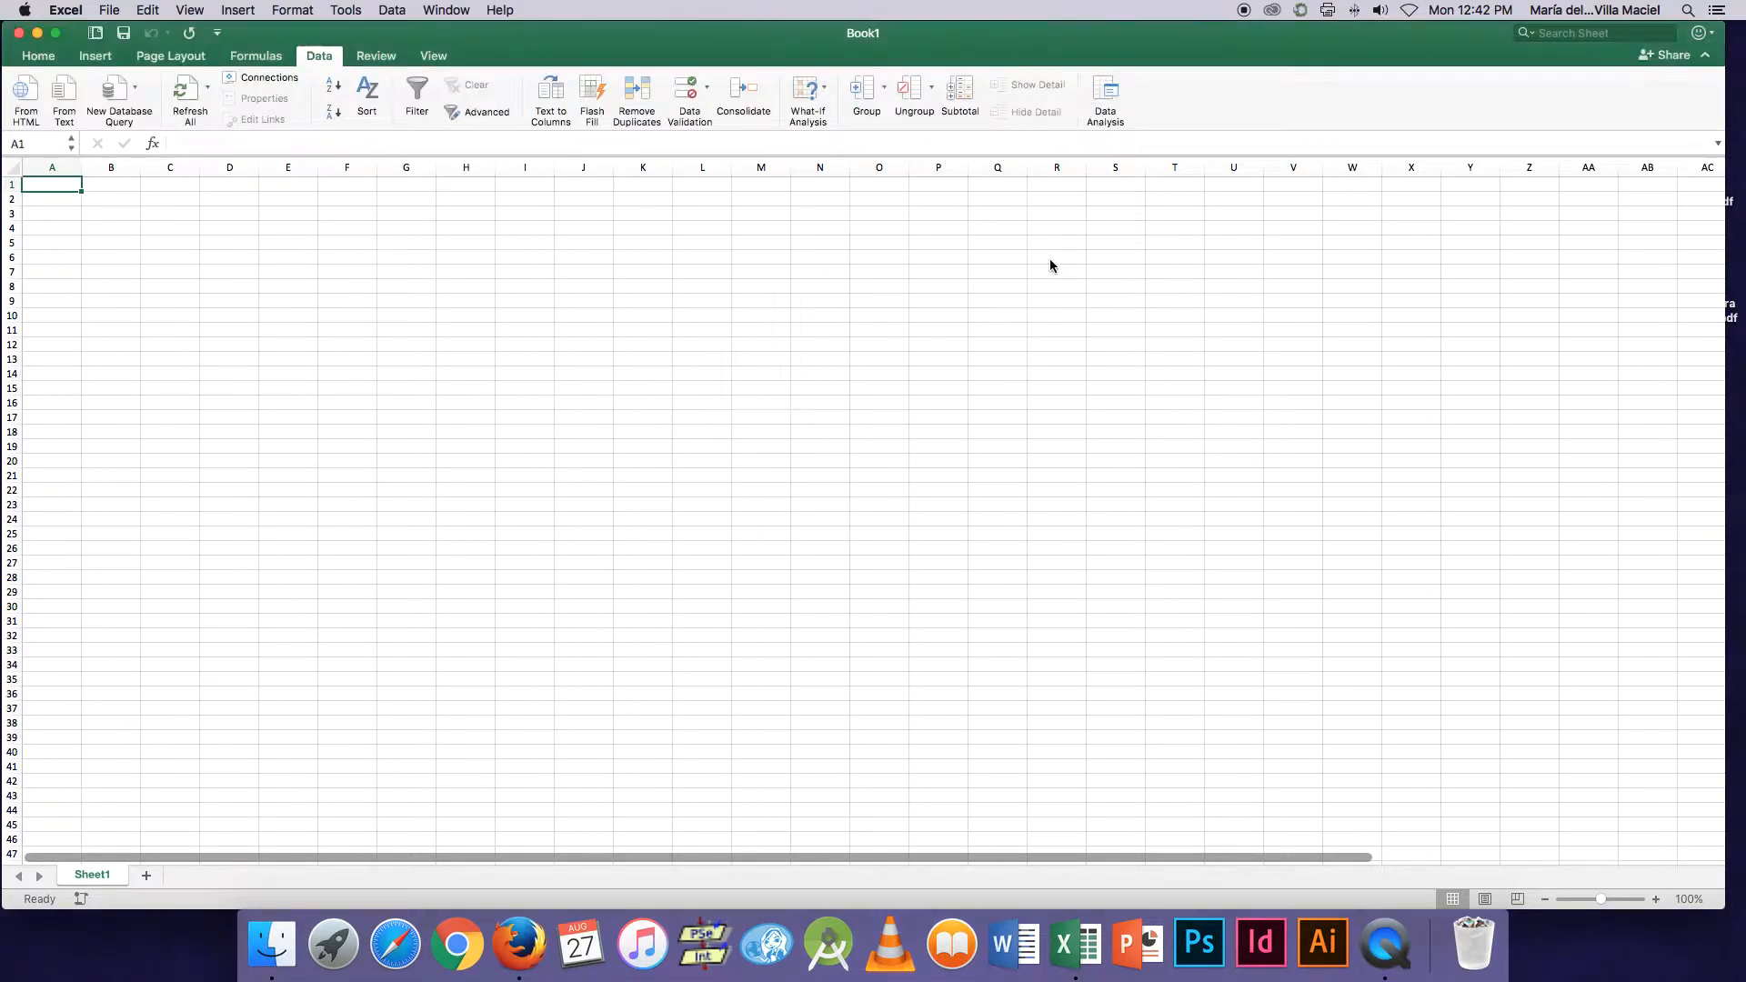
# Enter the column headers "Grades" in A1 and "Hours of Study" in B1.
pyautogui.click(55, 201)
pyautogui.click(55, 184)
pyautogui.write('X')
pyautogui.press('Tab')
pyautogui.press('Left')
pyautogui.write('Gr')
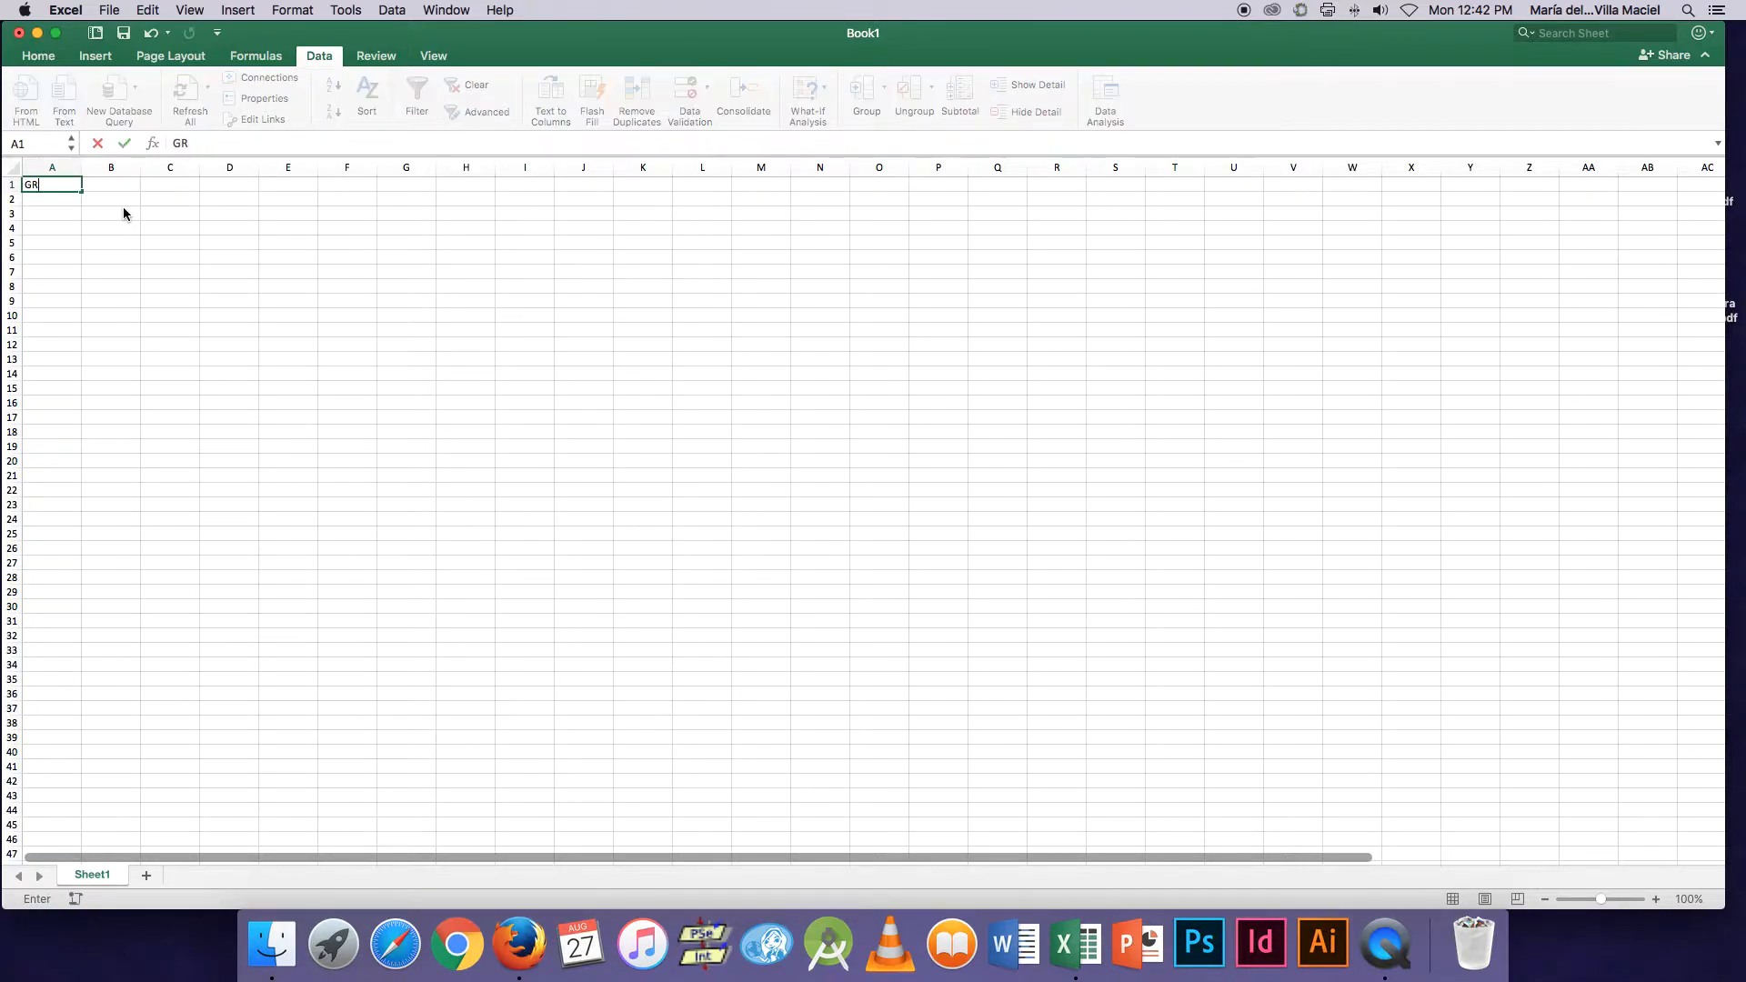
pyautogui.write('ades')
pyautogui.press('Tab')
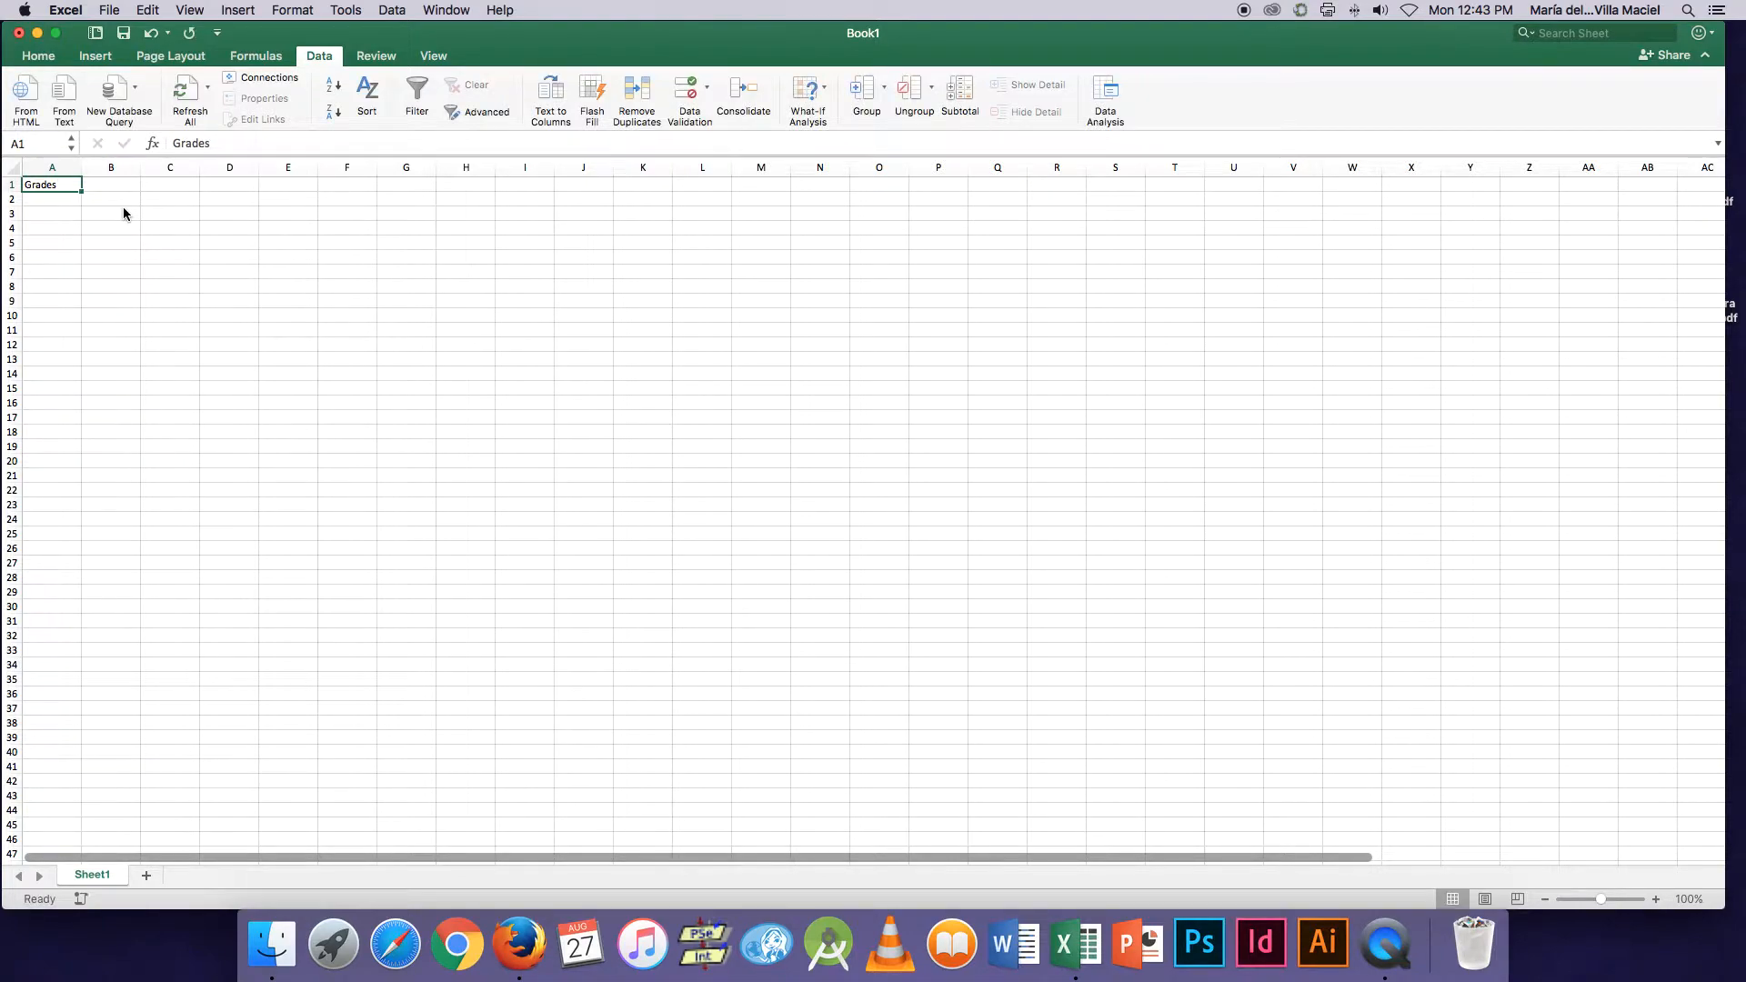
pyautogui.write('Hours o')
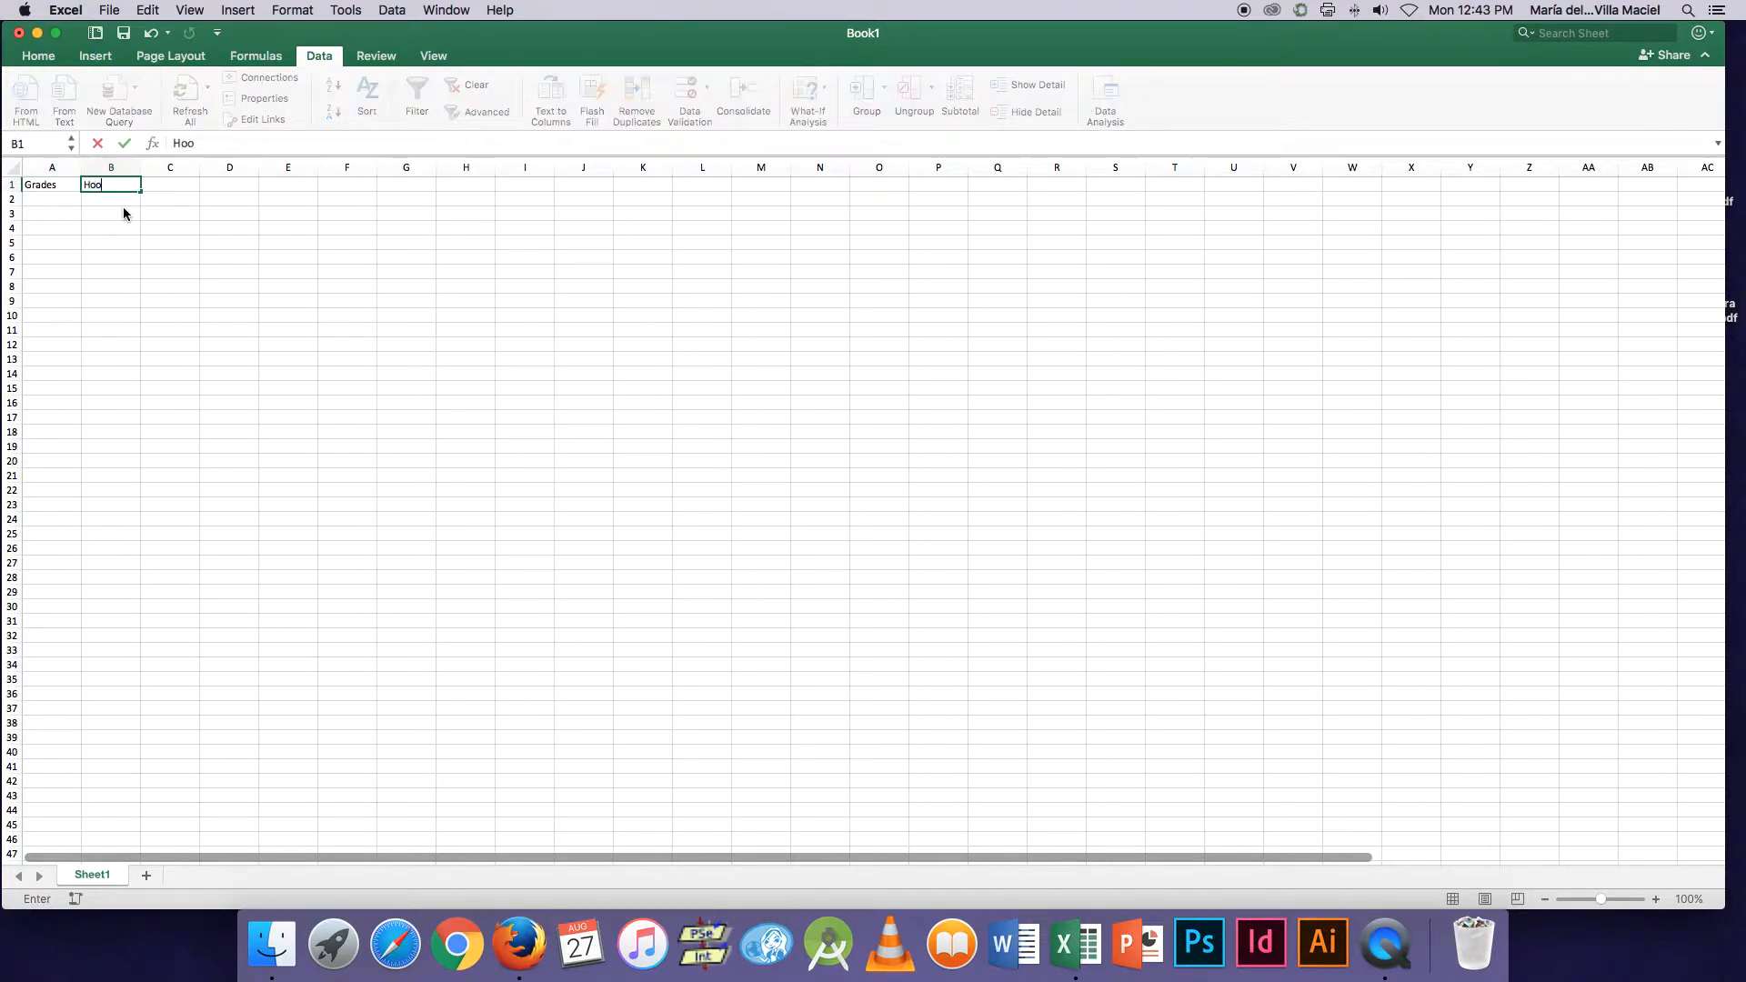
pyautogui.write('f Study')
pyautogui.press('Return')
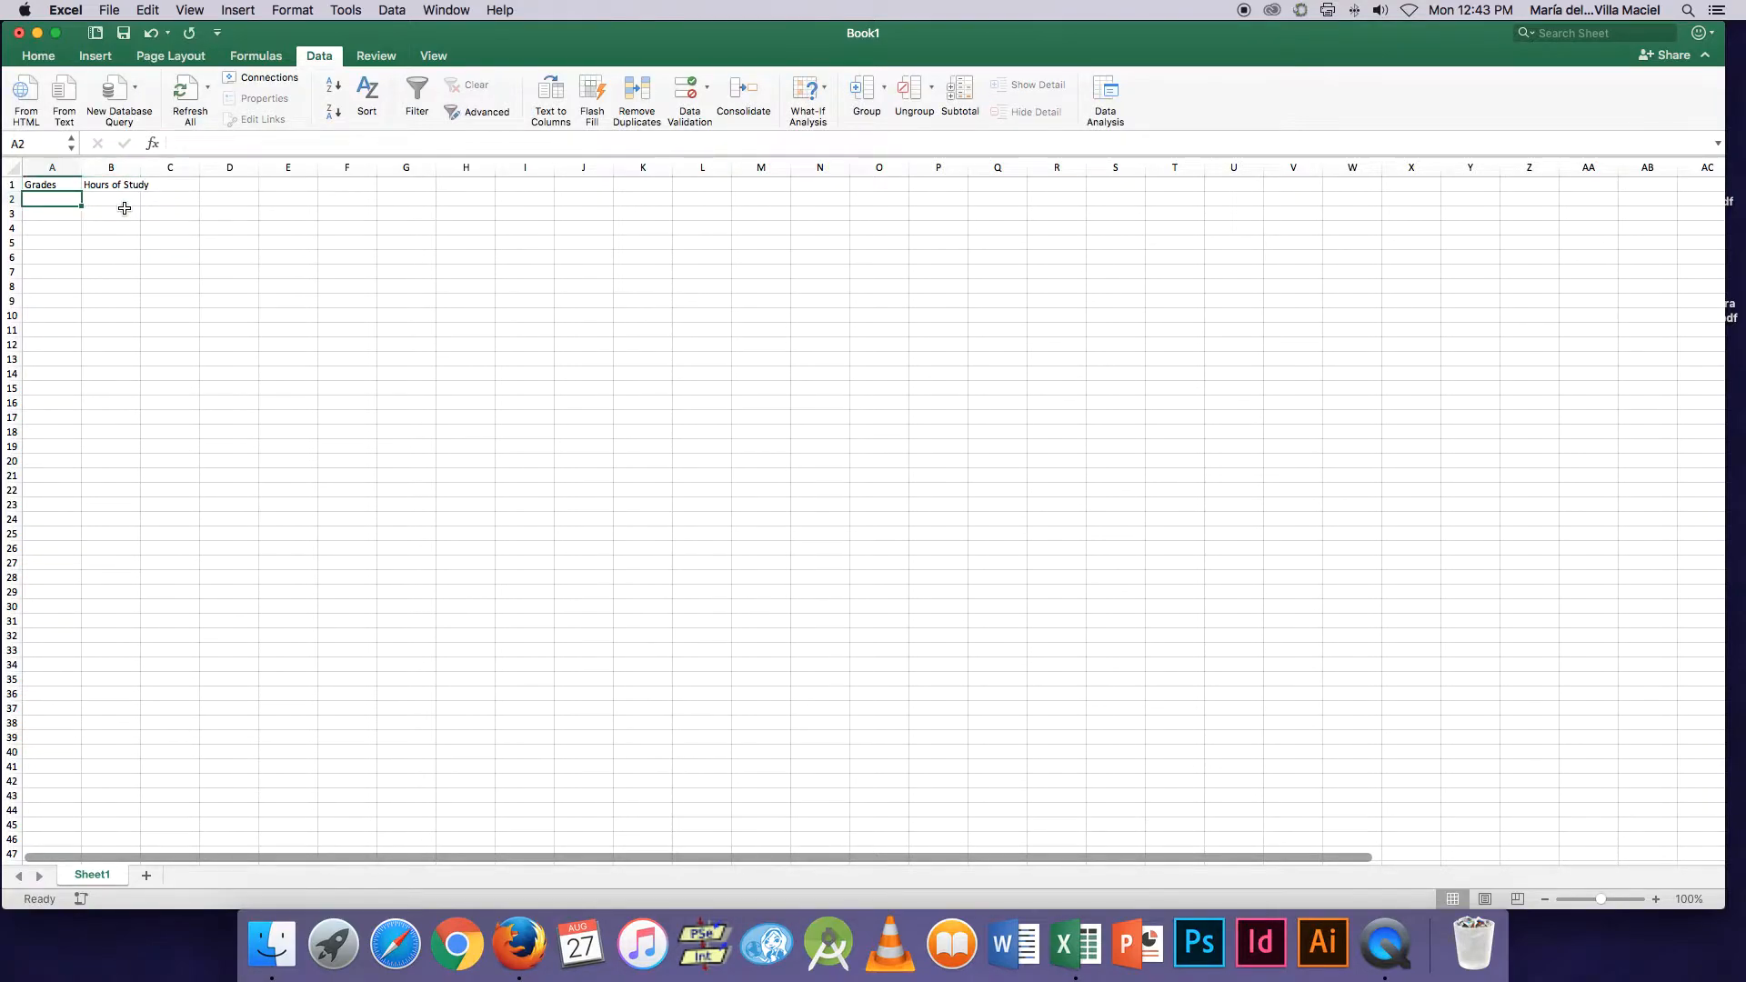
# Fill rows 2 and 3 with grade 100 and 20 hours, and grade 80 and 15 hours.
pyautogui.write('100')
pyautogui.click(123, 206)
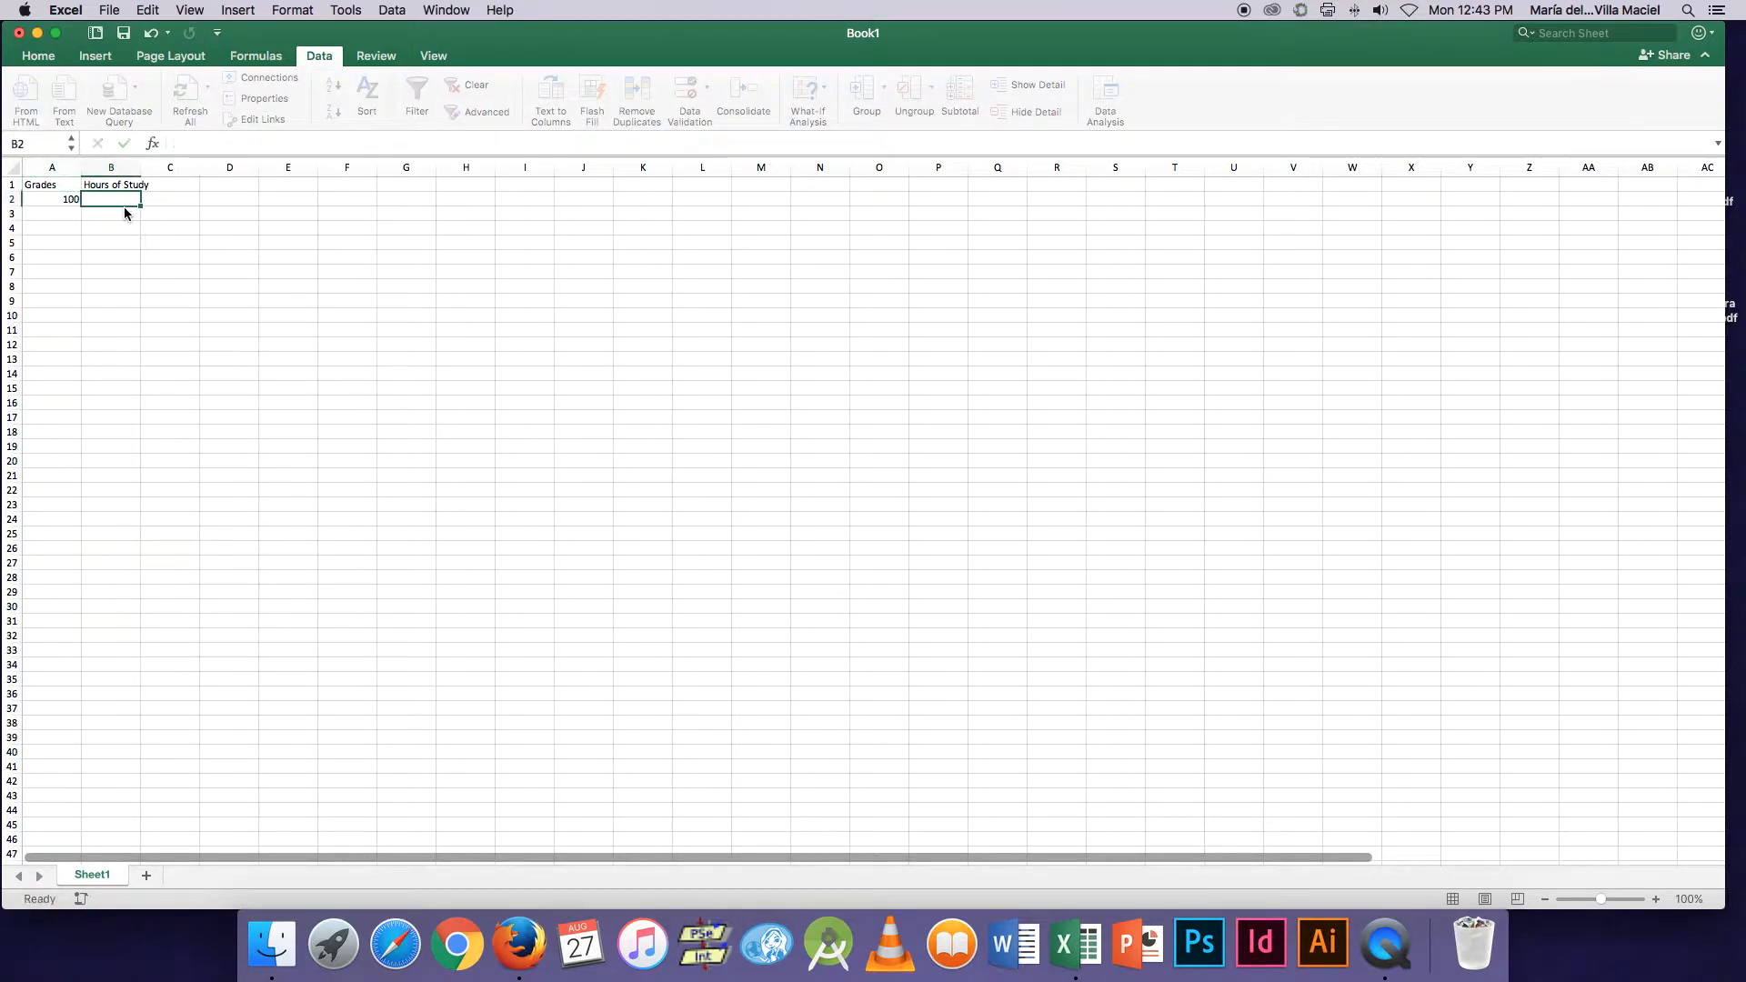
pyautogui.write('20')
pyautogui.press('Return')
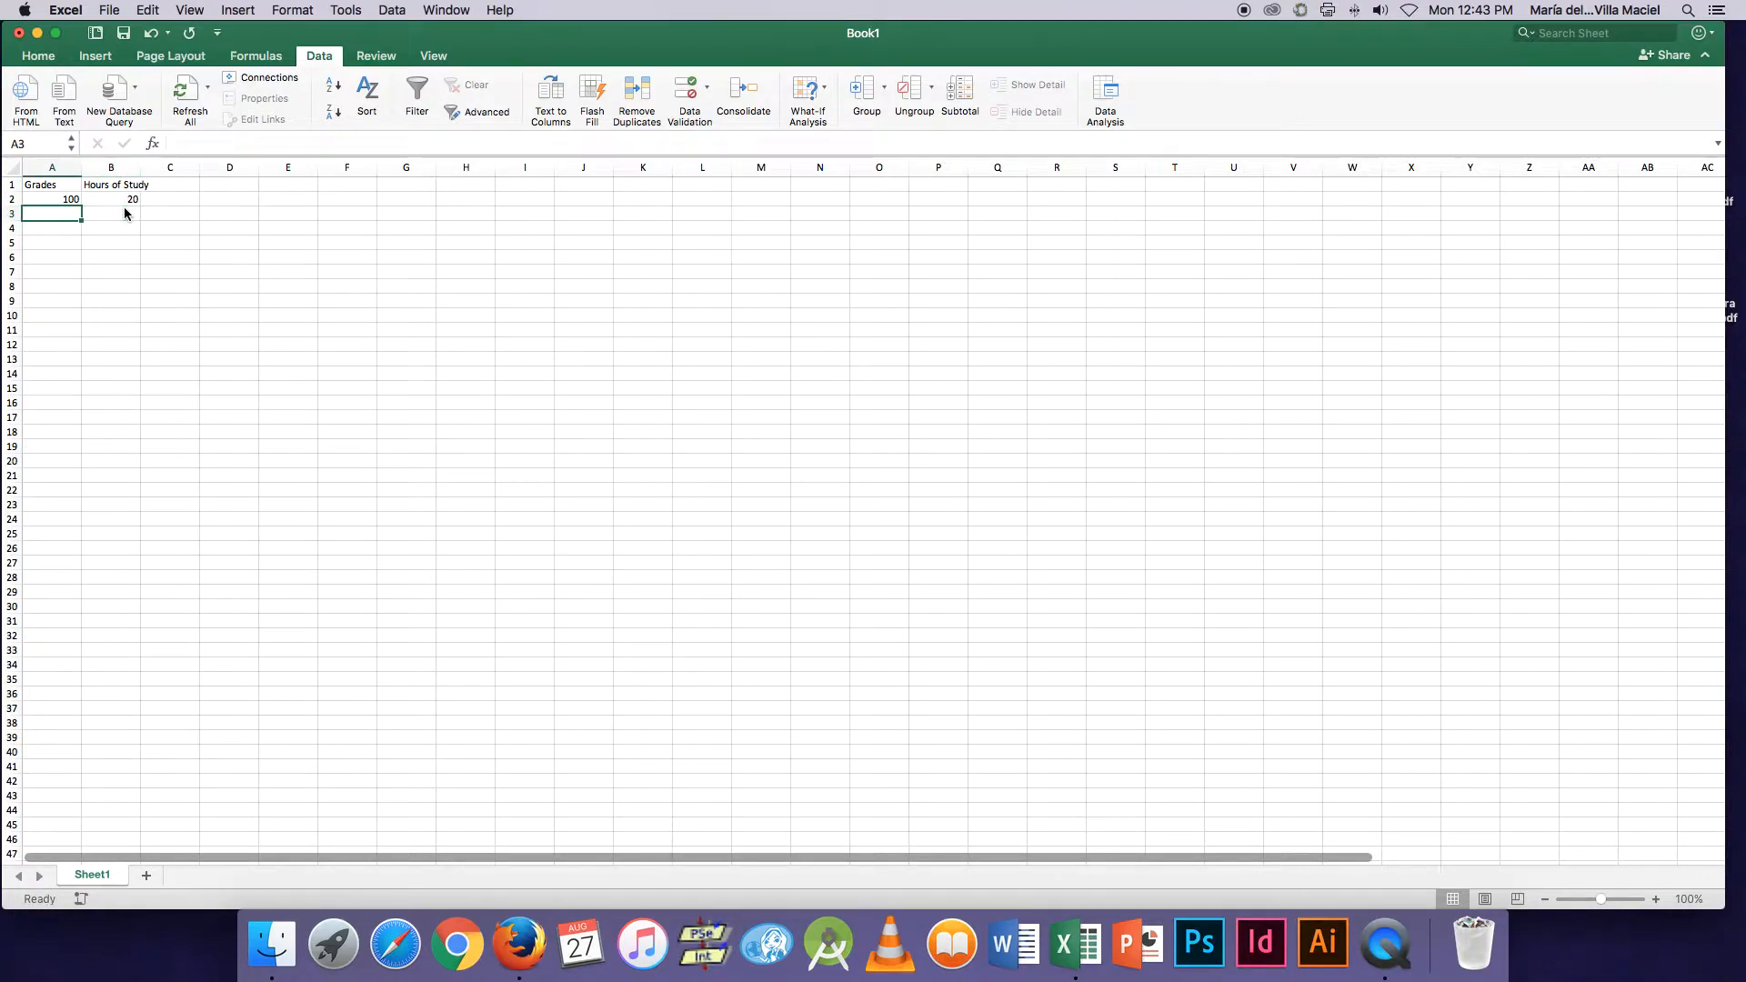
pyautogui.write('80')
pyautogui.click(125, 213)
pyautogui.write('15')
pyautogui.press('Return')
# Fill rows 4 and 5 with grade 60 and 10 hours, and grade 60 and 15 hours.
pyautogui.write('60')
pyautogui.press('Tab')
pyautogui.write('1')
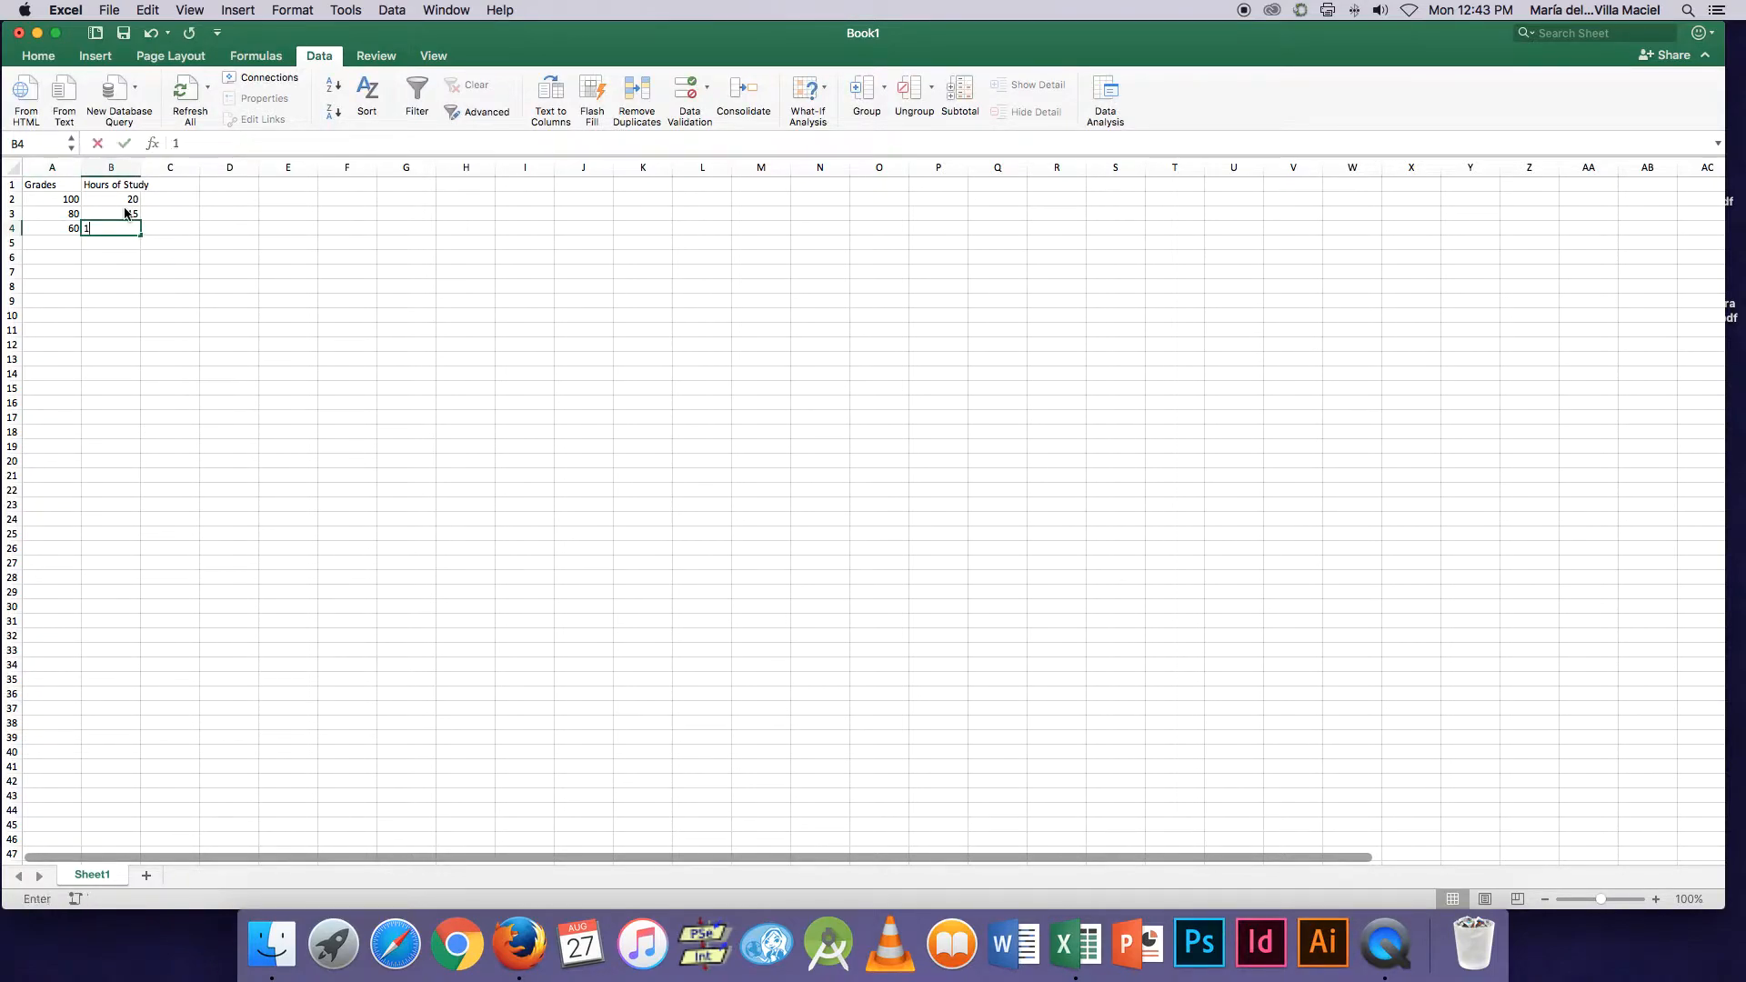
pyautogui.write('0')
pyautogui.press('Return')
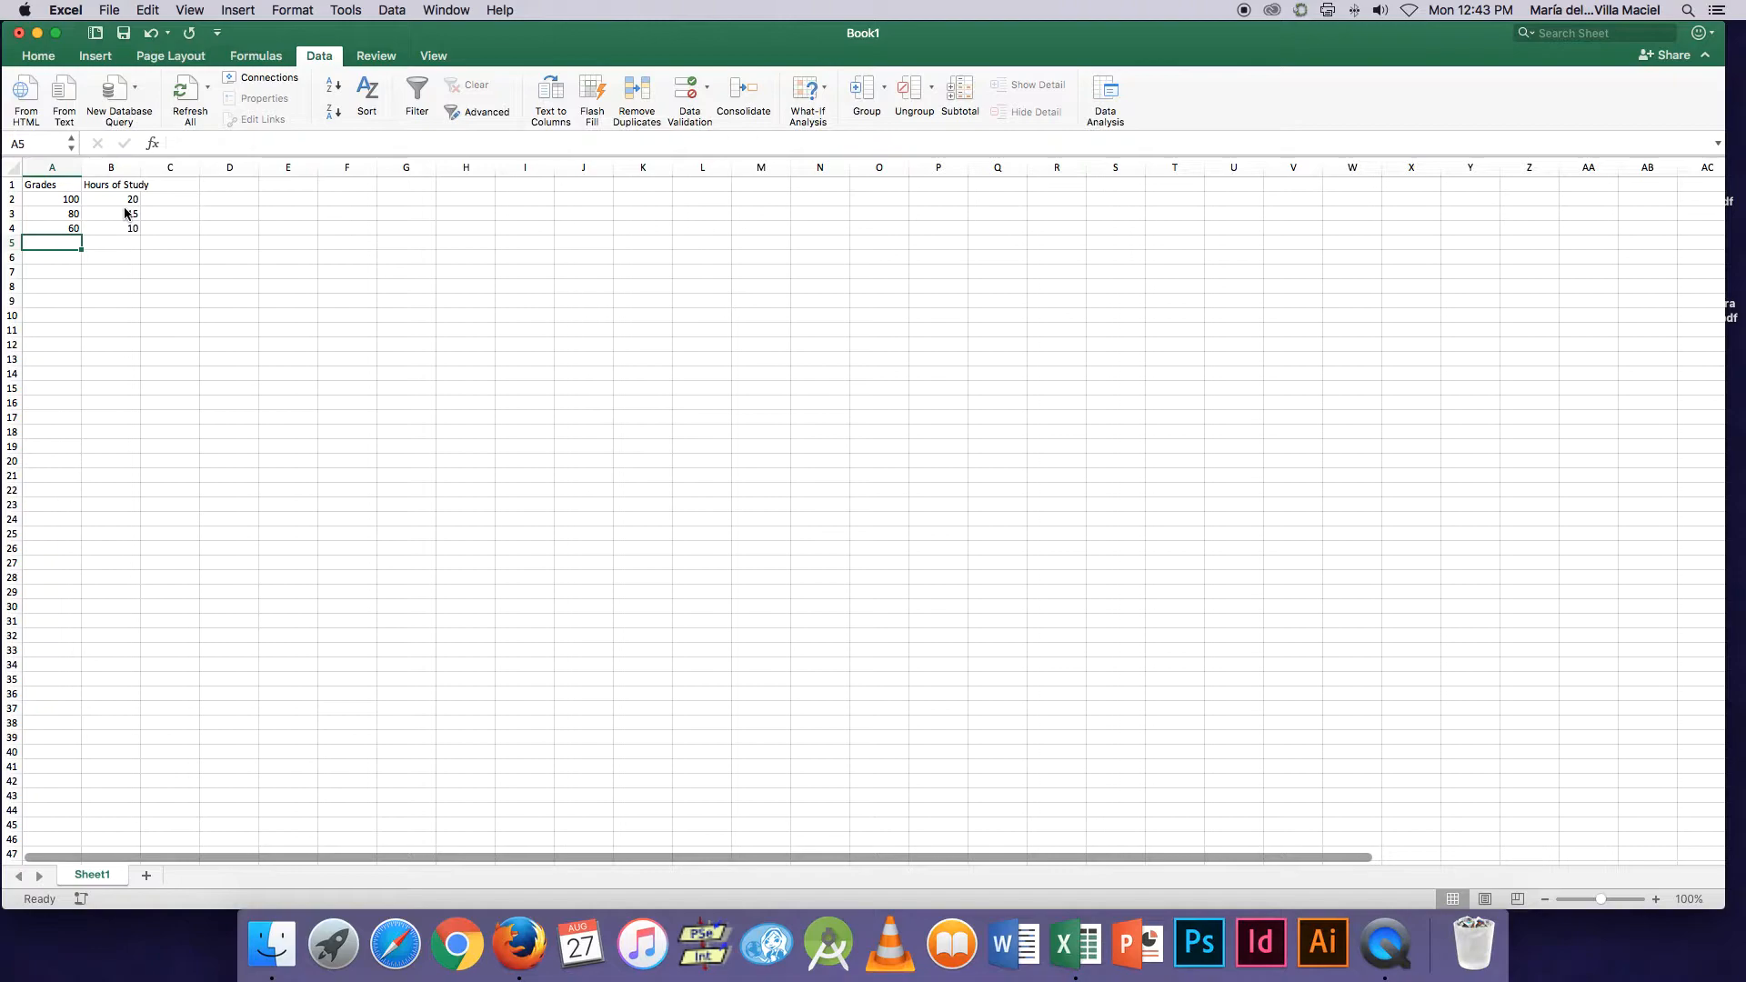
pyautogui.write('60')
pyautogui.press('Tab')
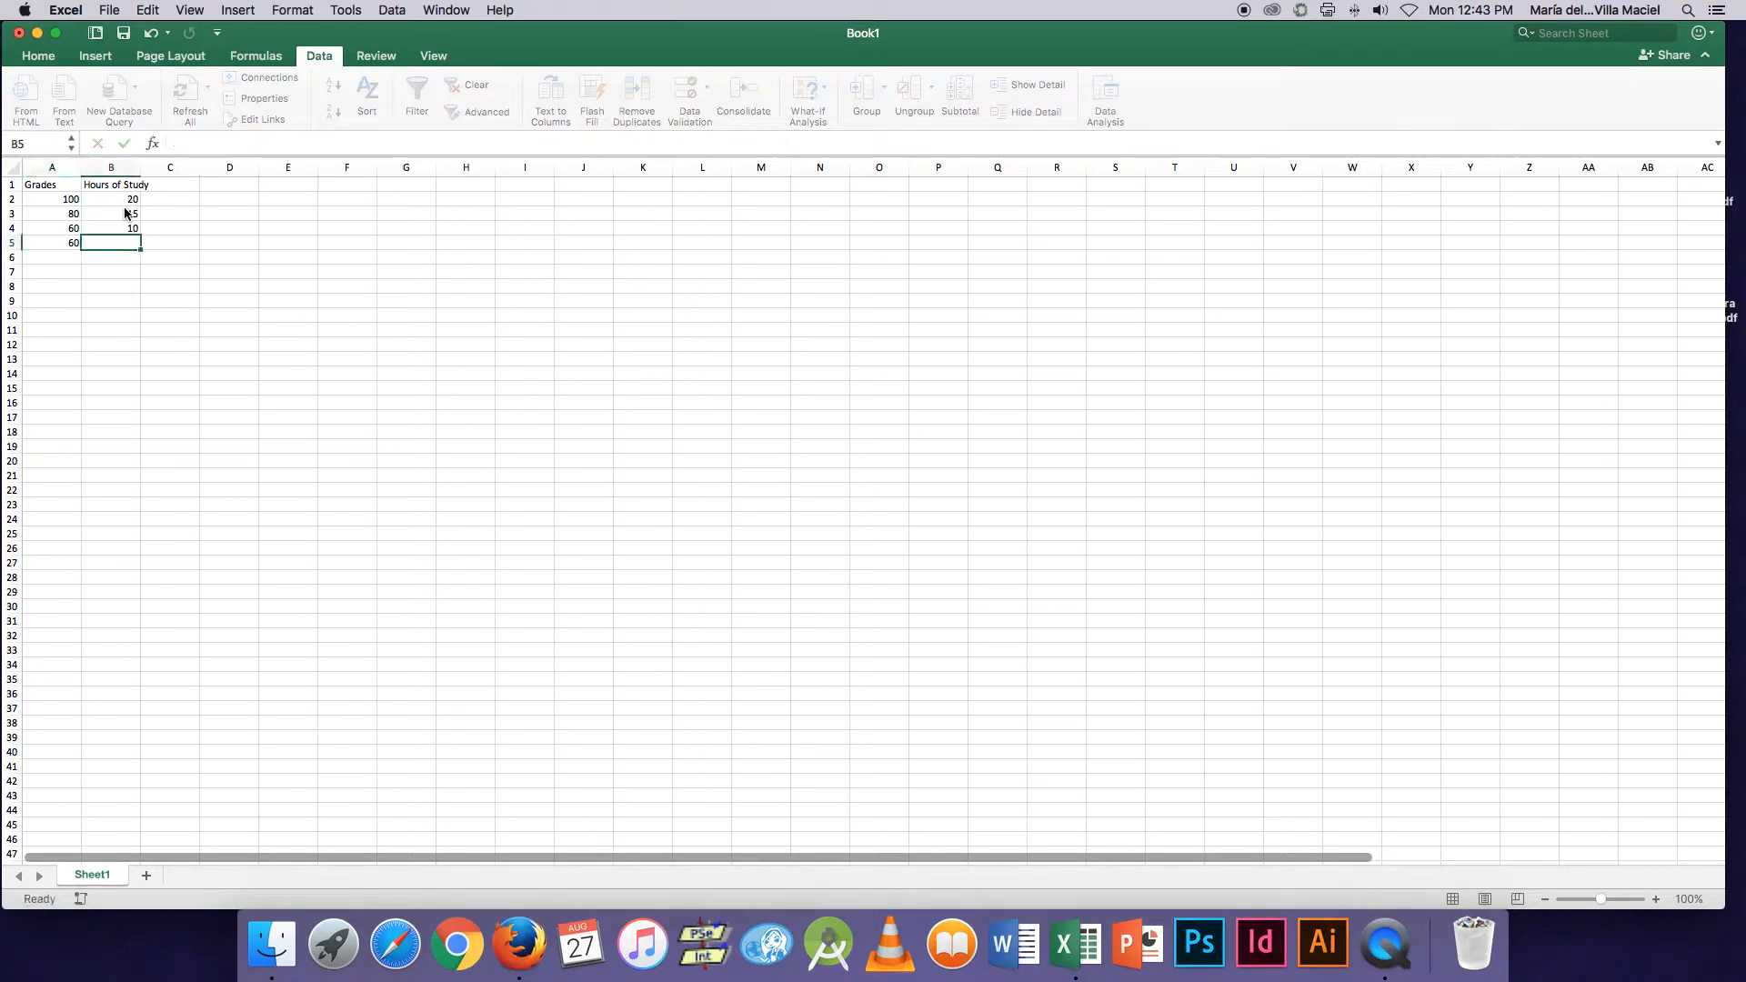
pyautogui.write('15')
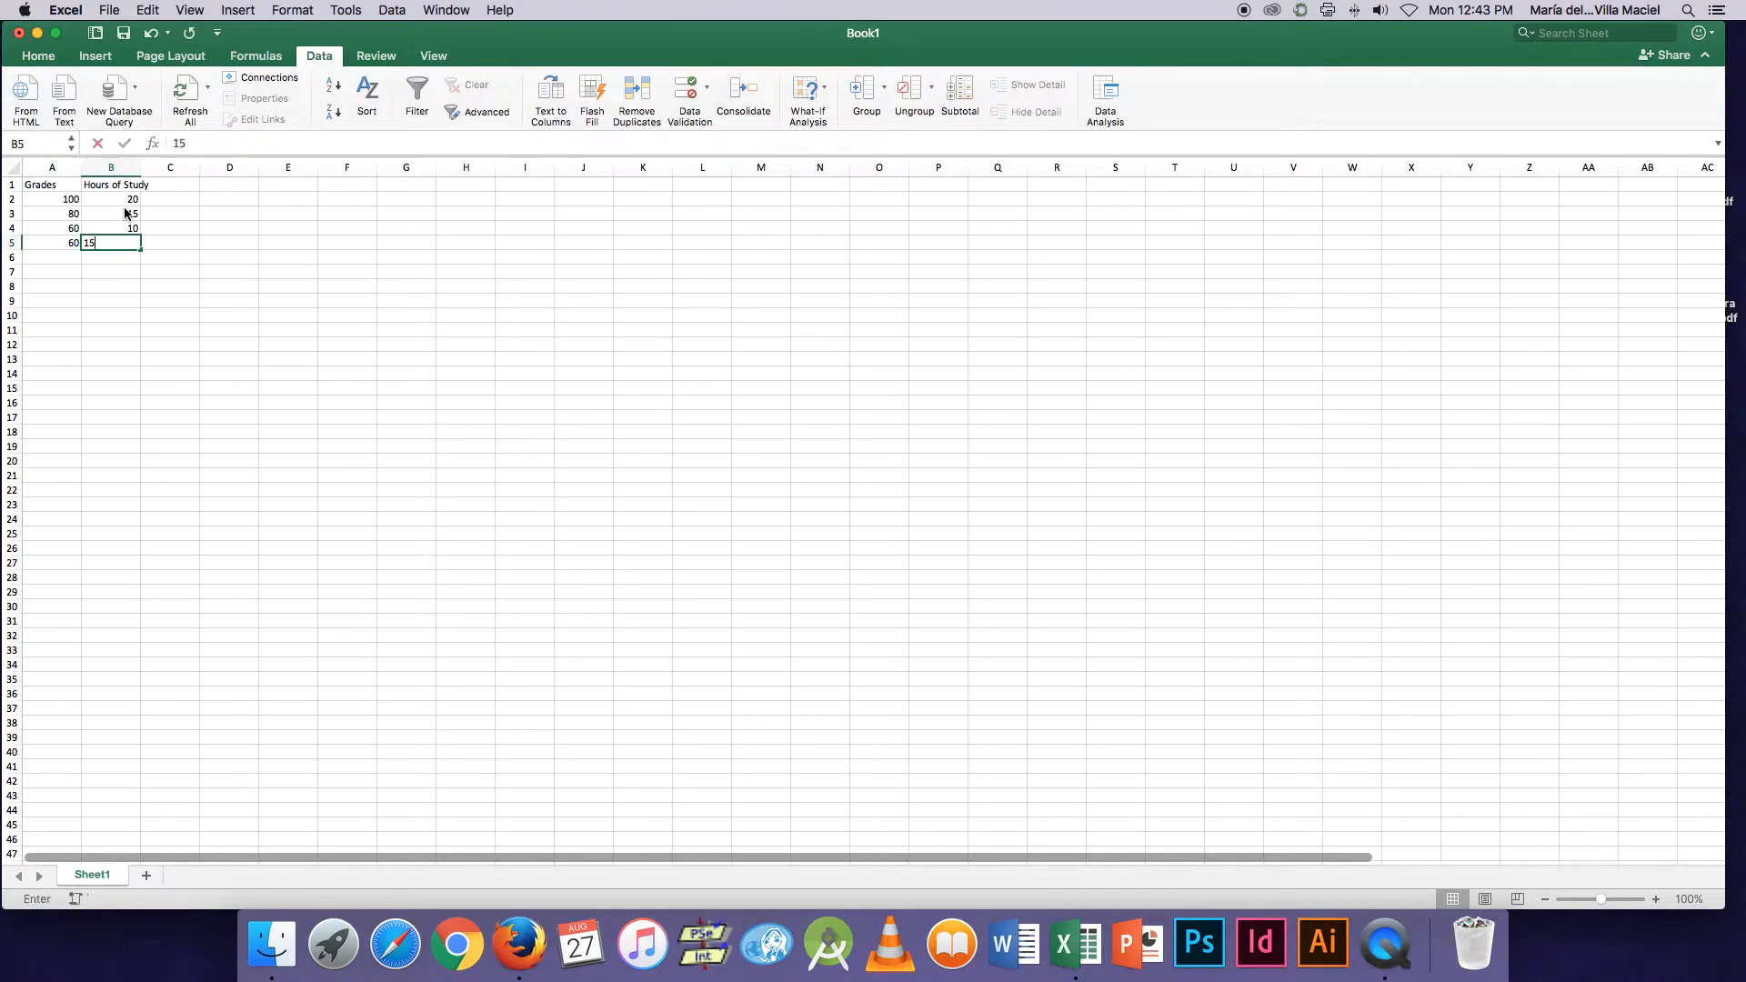
pyautogui.press('Return')
pyautogui.press('Left')
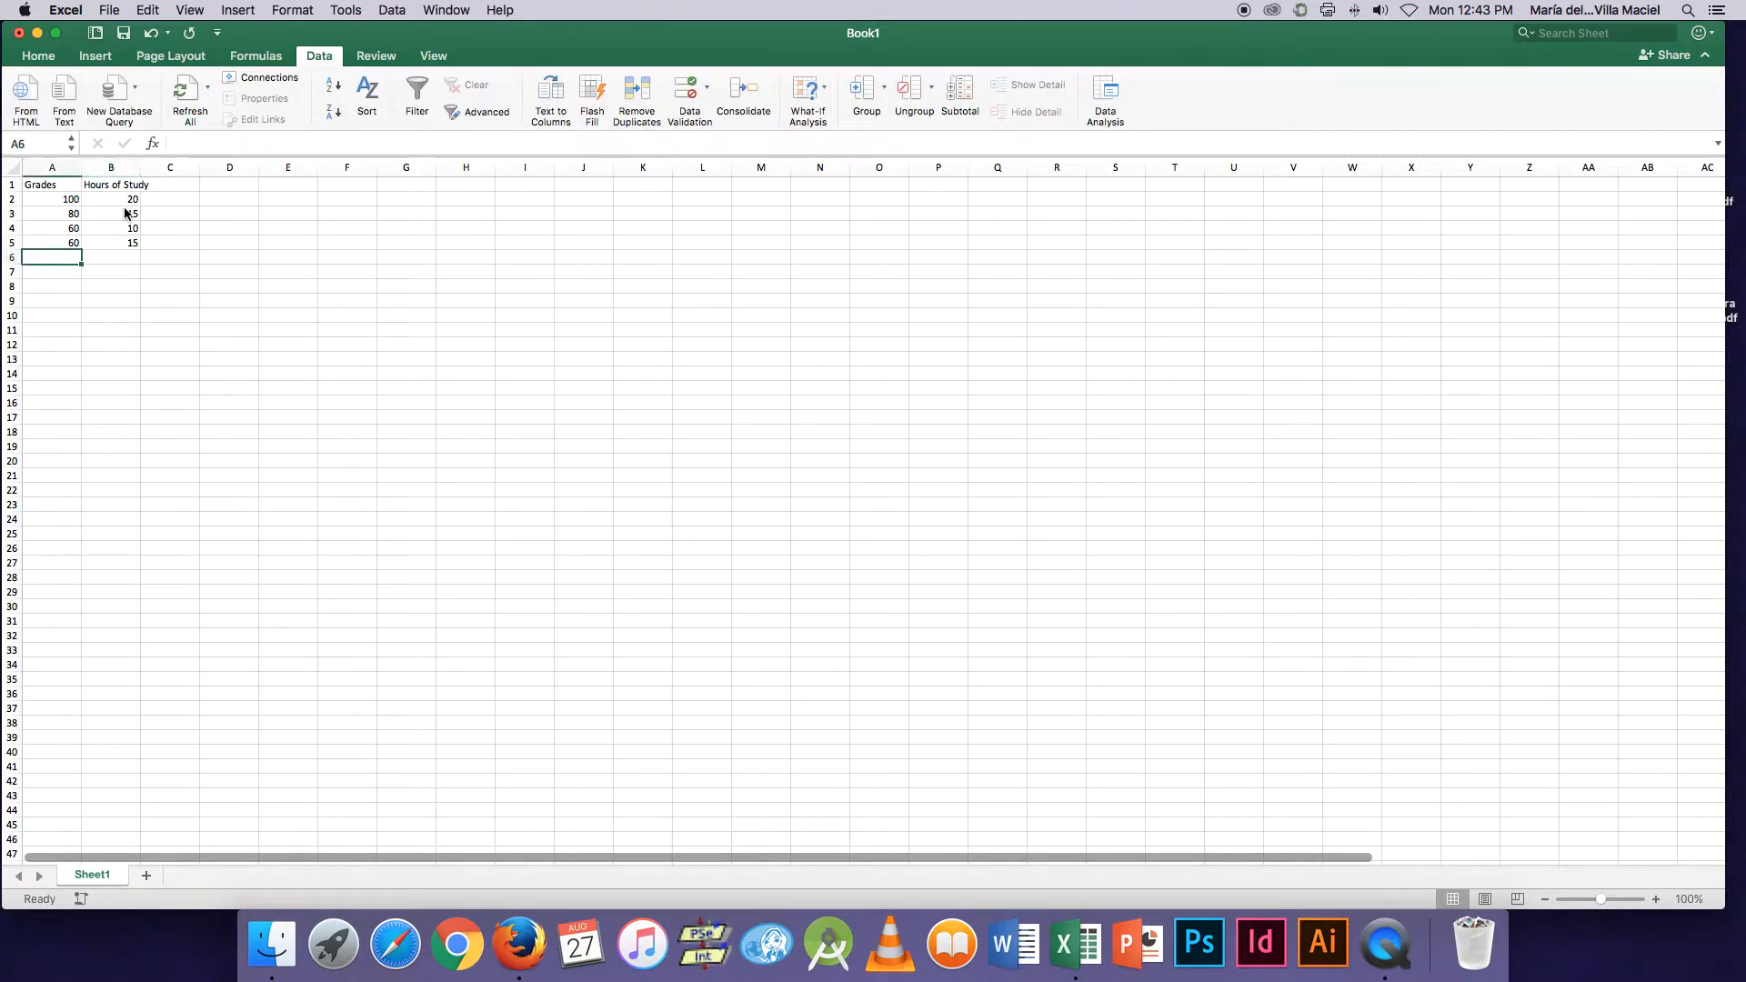
# Fill rows 6 to 8 with grades 80, 40 and 90 in column A and hours 12, 6 and 19 in column B.
pyautogui.write('80')
pyautogui.press('Tab')
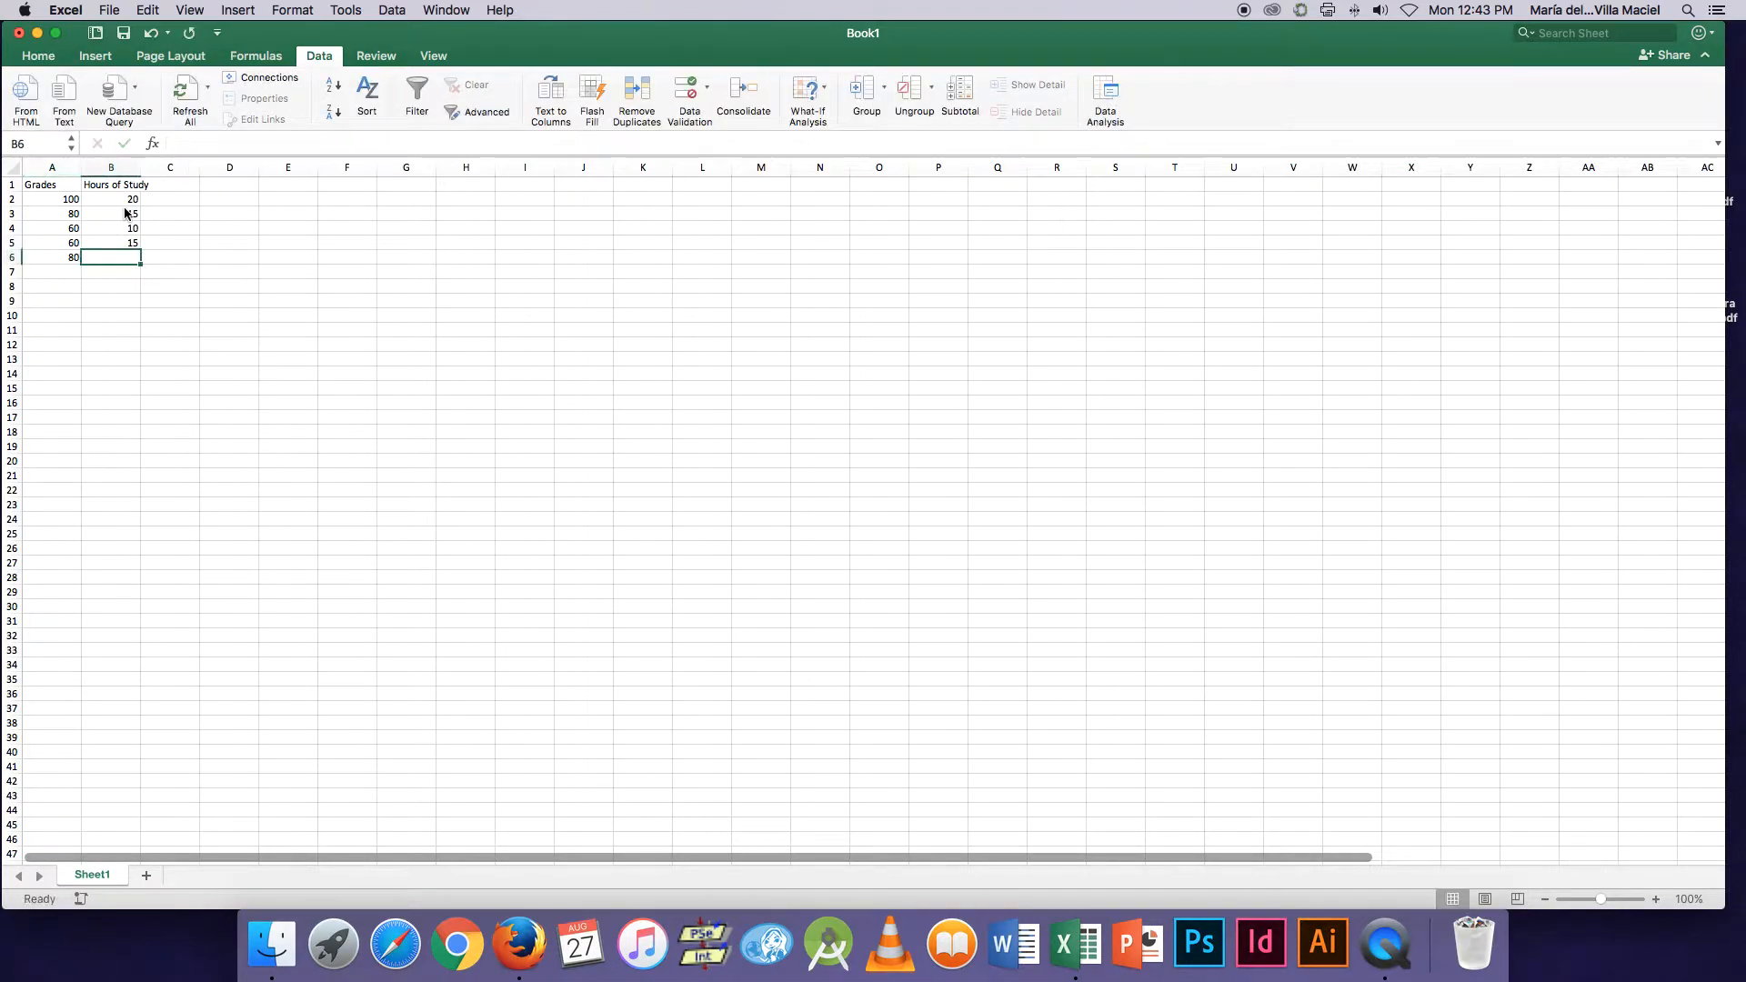
pyautogui.write('12')
pyautogui.press('Return')
pyautogui.write('40')
pyautogui.press('Tab')
pyautogui.write('6')
pyautogui.press('Return')
pyautogui.write('90')
pyautogui.press('Tab')
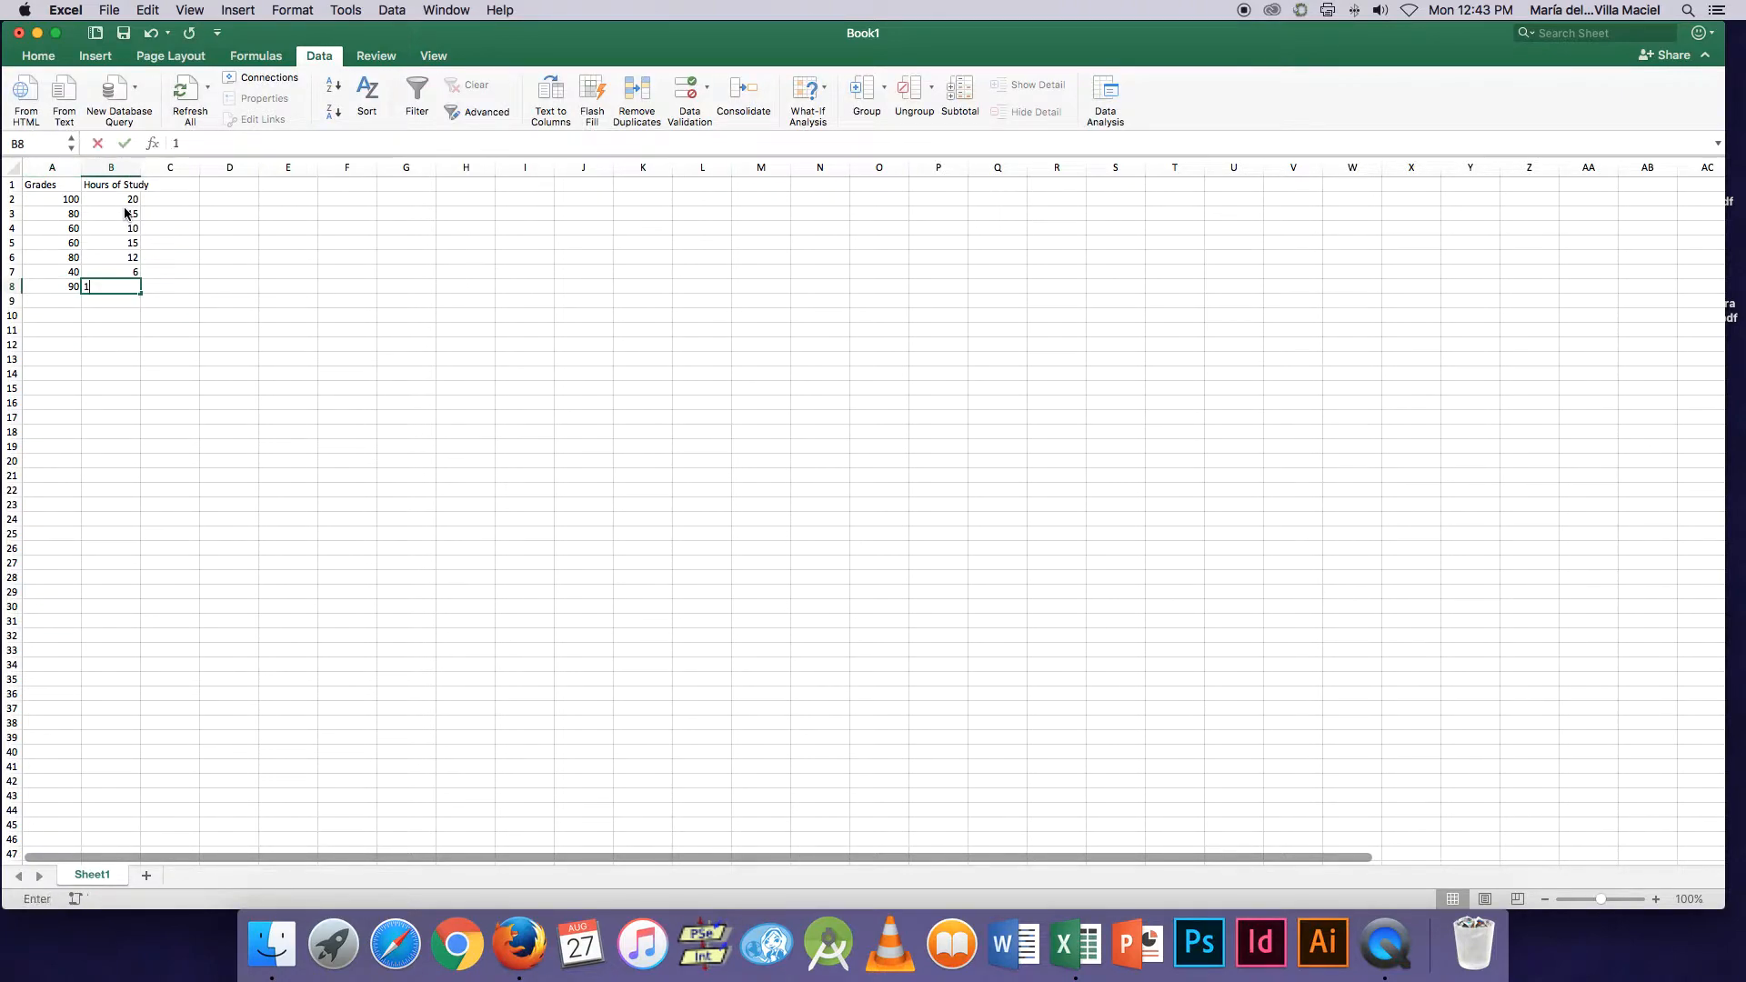
pyautogui.write('19')
pyautogui.press('Return')
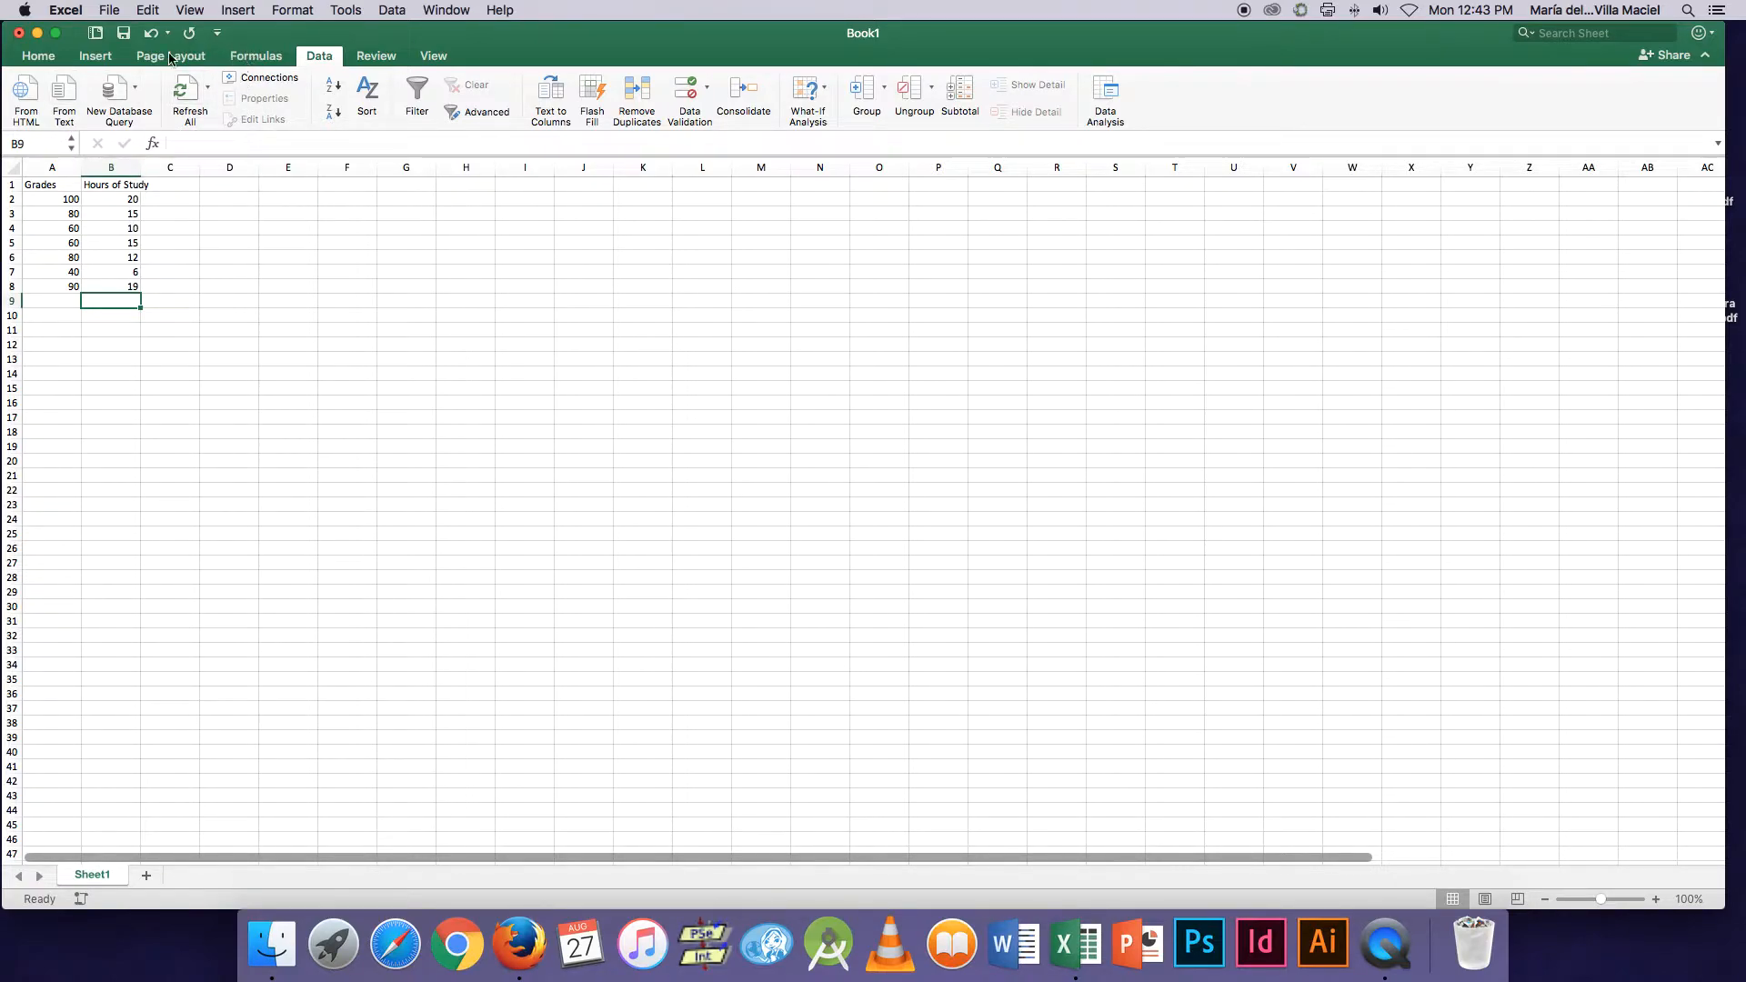
pyautogui.click(97, 60)
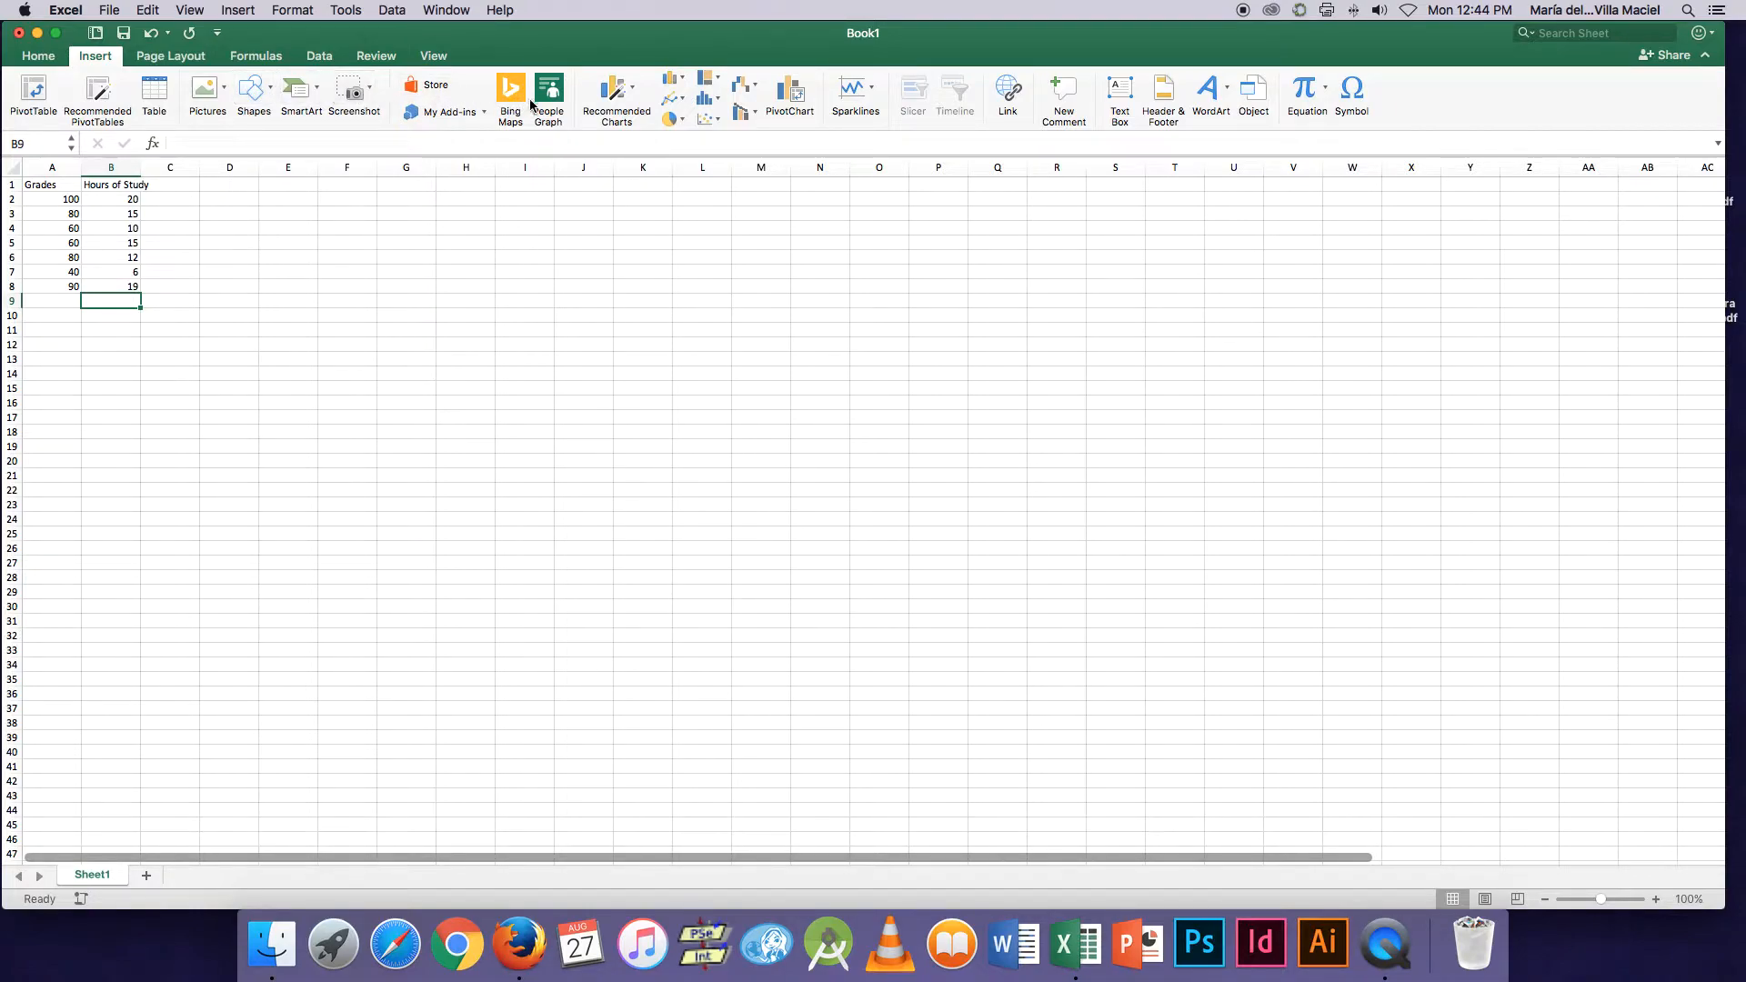
pyautogui.click(711, 123)
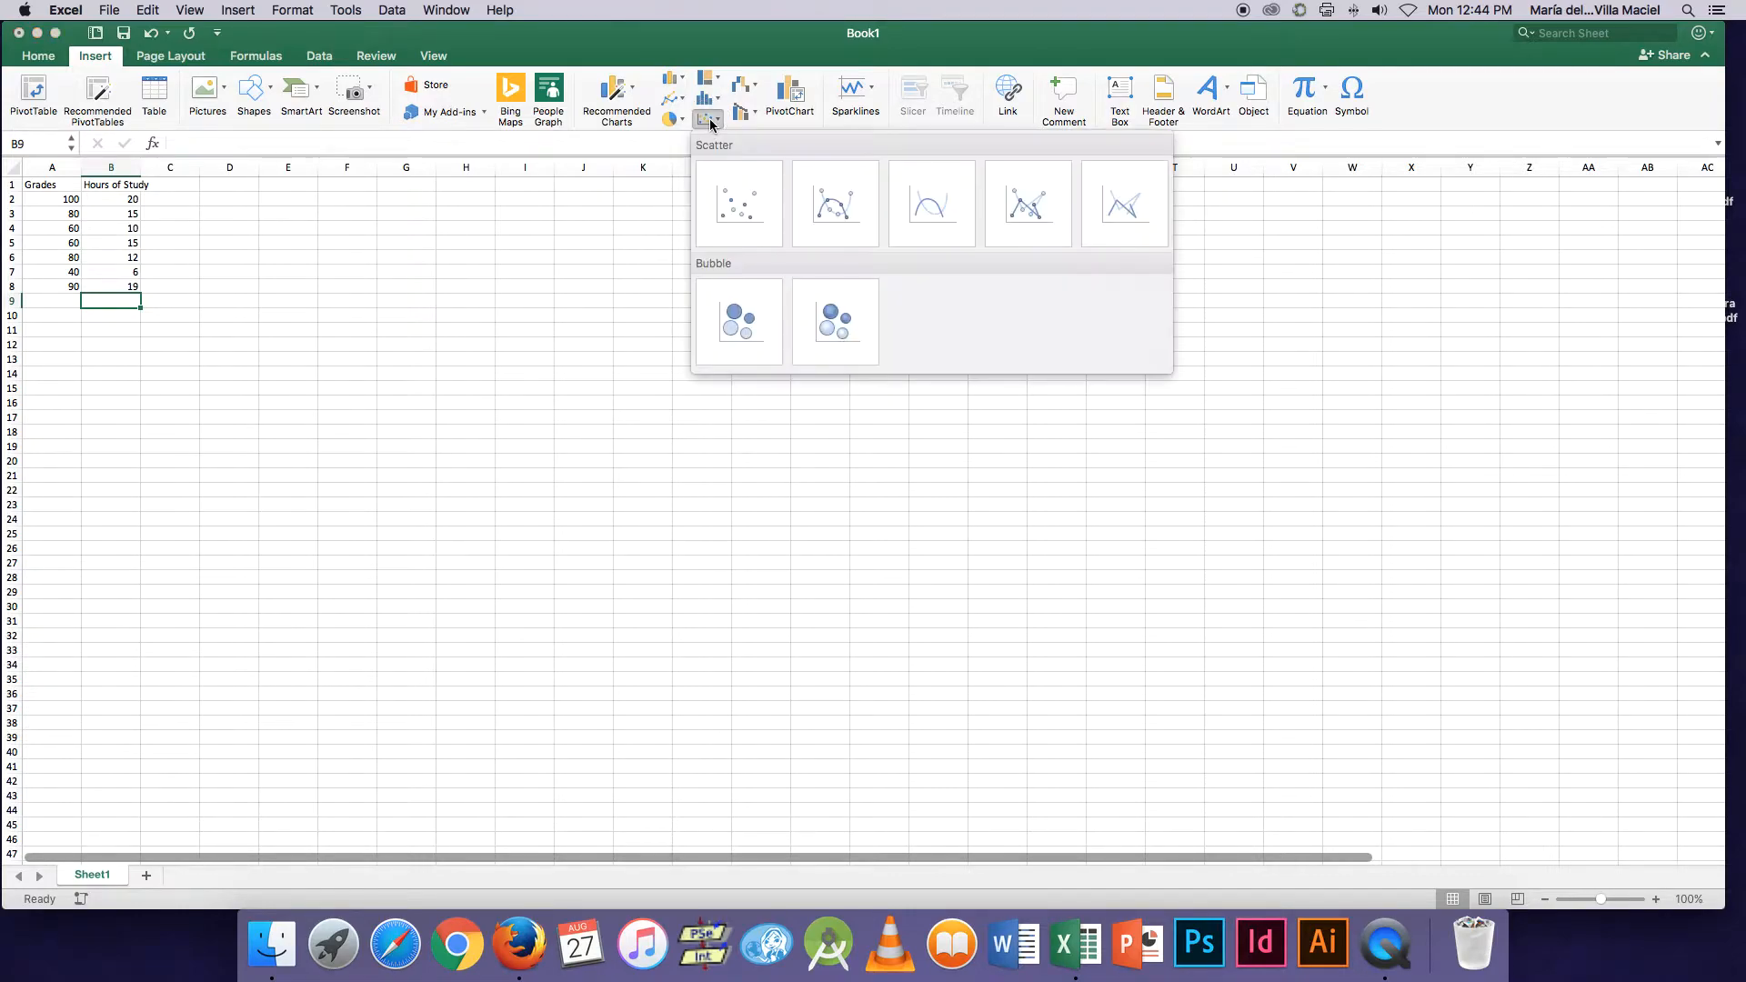
pyautogui.click(744, 218)
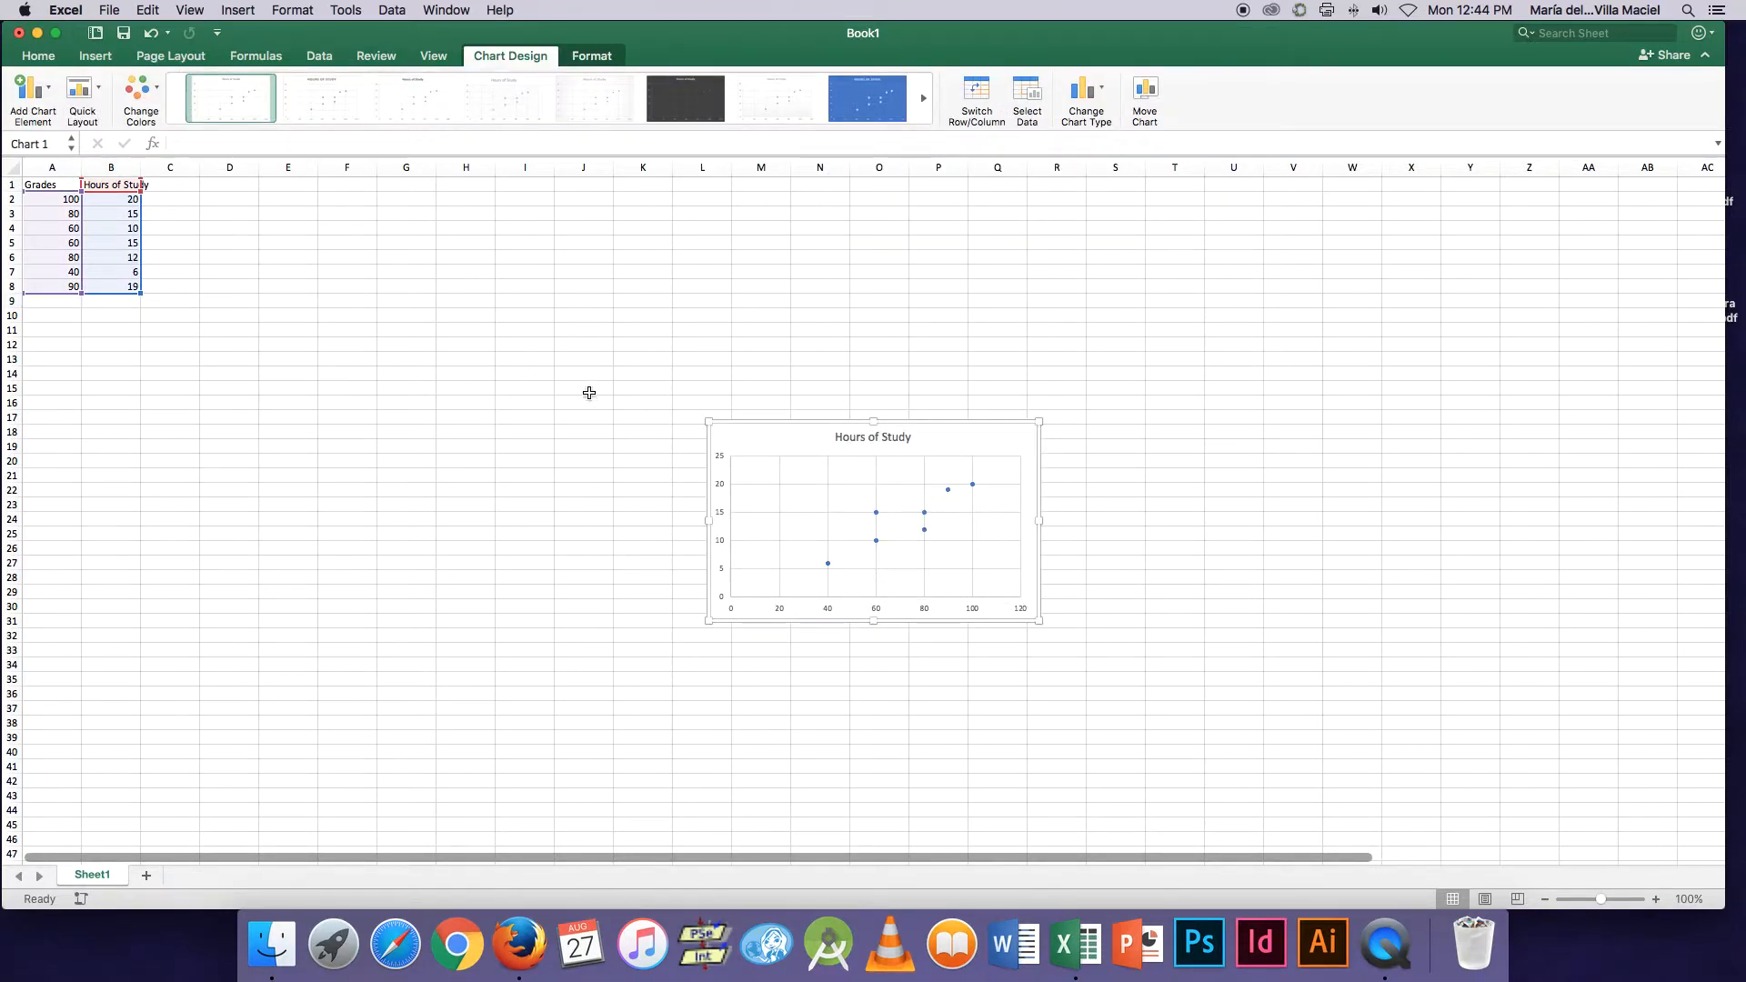
pyautogui.press('super+z')
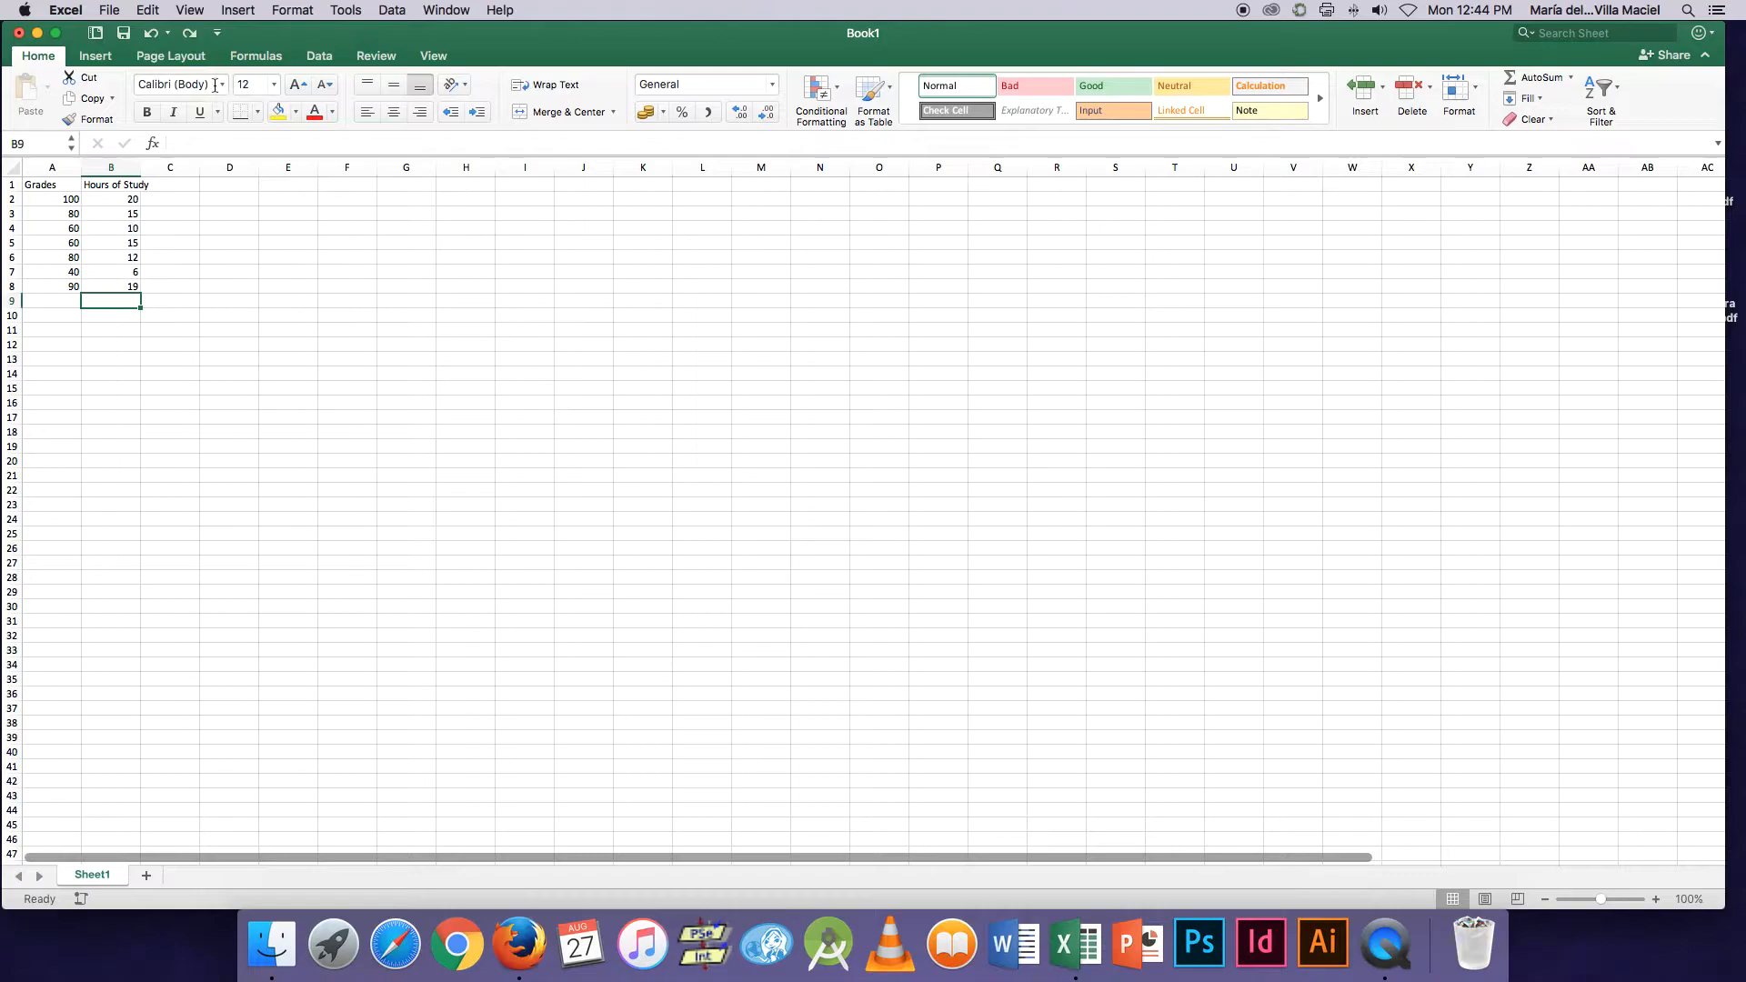
# Insert a markers-only scatter chart of the Grades and Hours of Study data and enlarge it up to row 8 and column U.
pyautogui.click(96, 56)
pyautogui.click(708, 125)
pyautogui.click(729, 206)
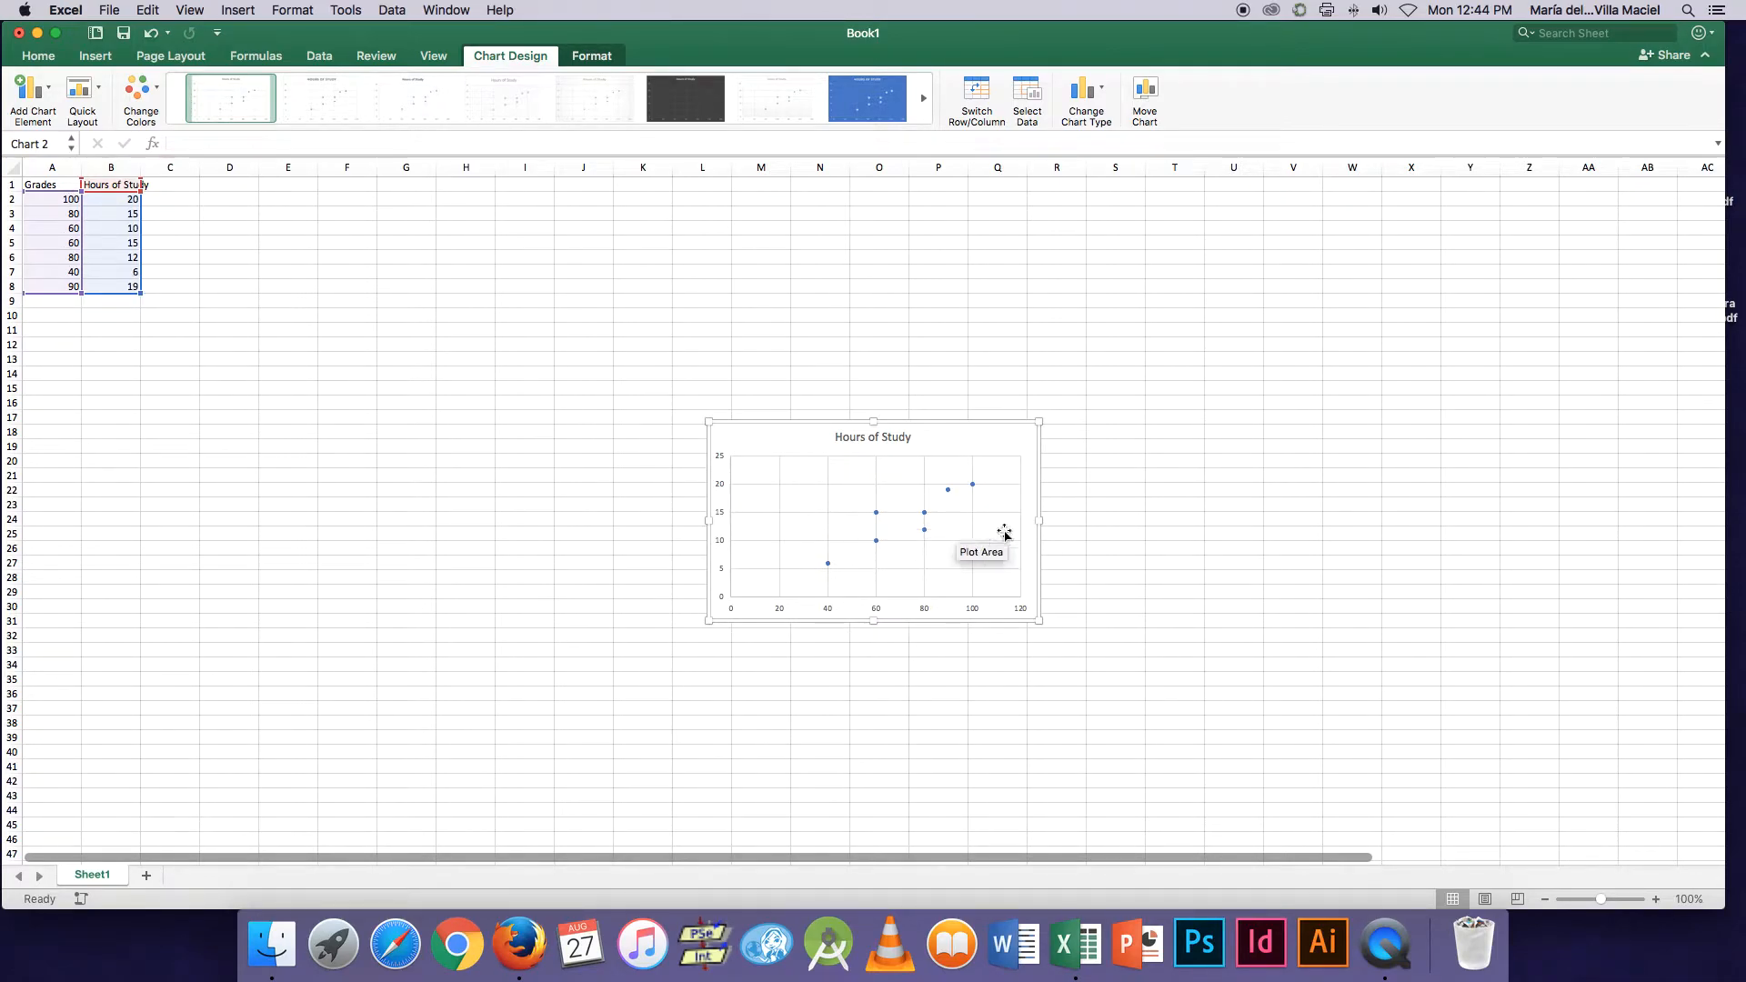
pyautogui.moveTo(1037, 420); pyautogui.dragTo(1220, 282)
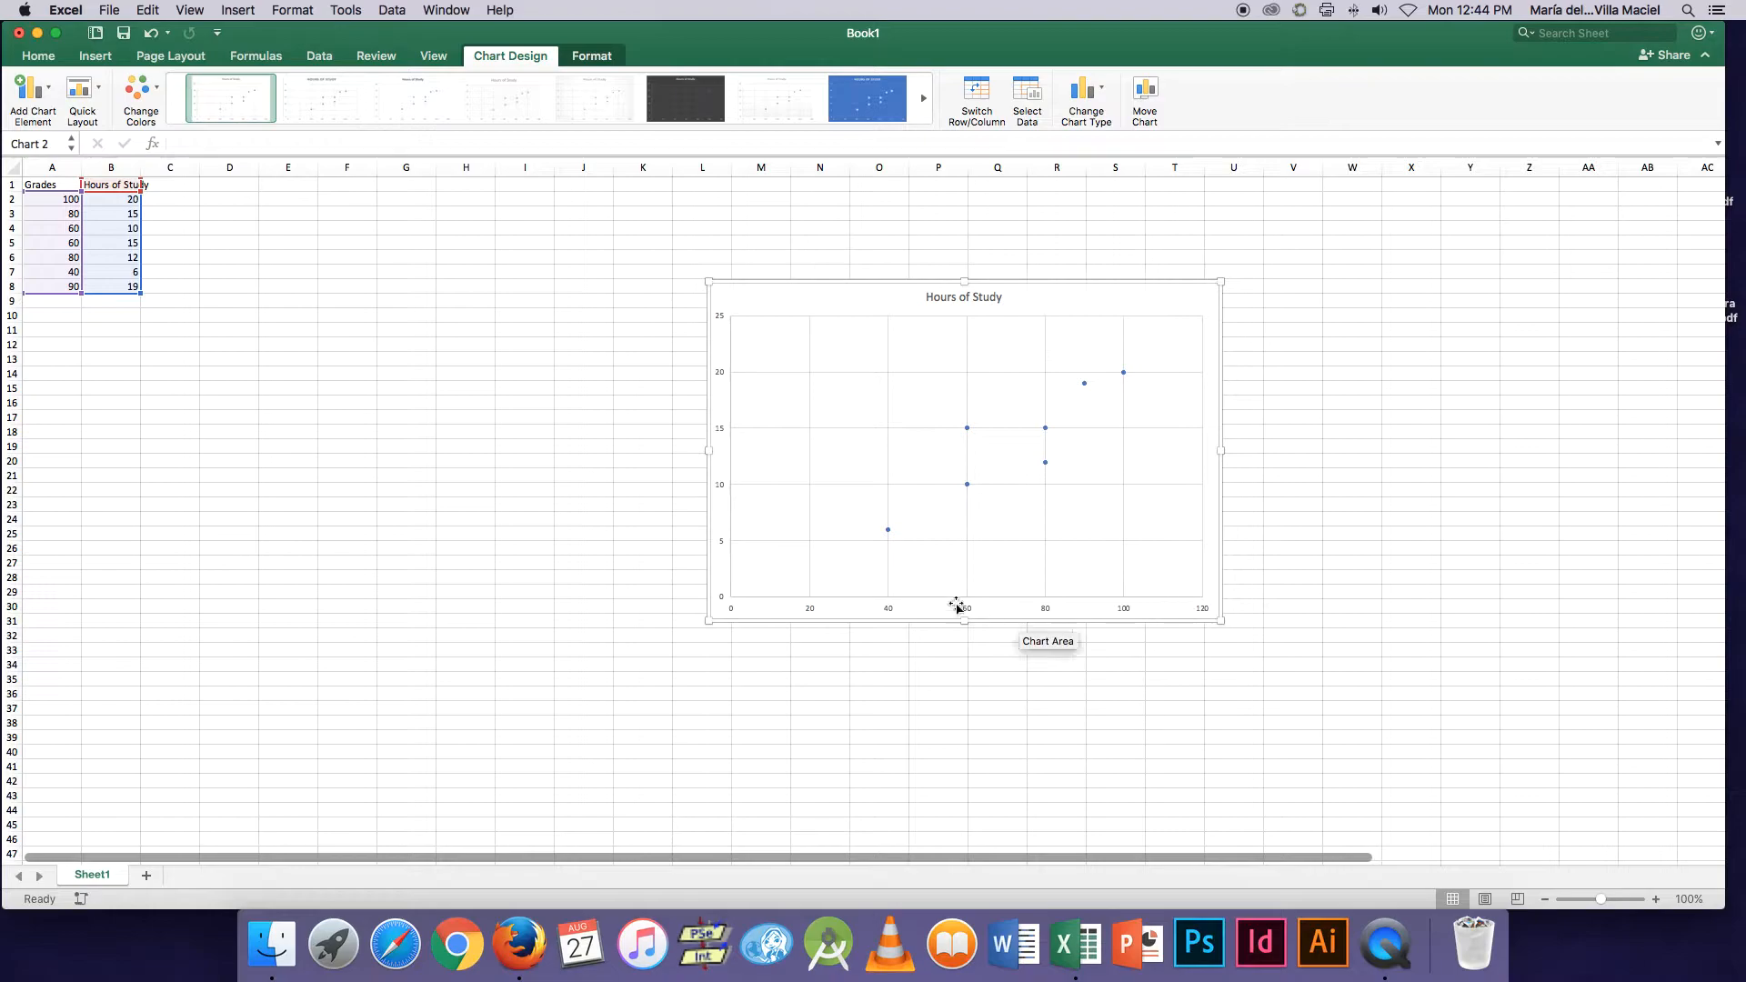
# Label the columns beneath the data with "X" in A9 and "Y" in B9, and select the Grades header.
pyautogui.click(49, 303)
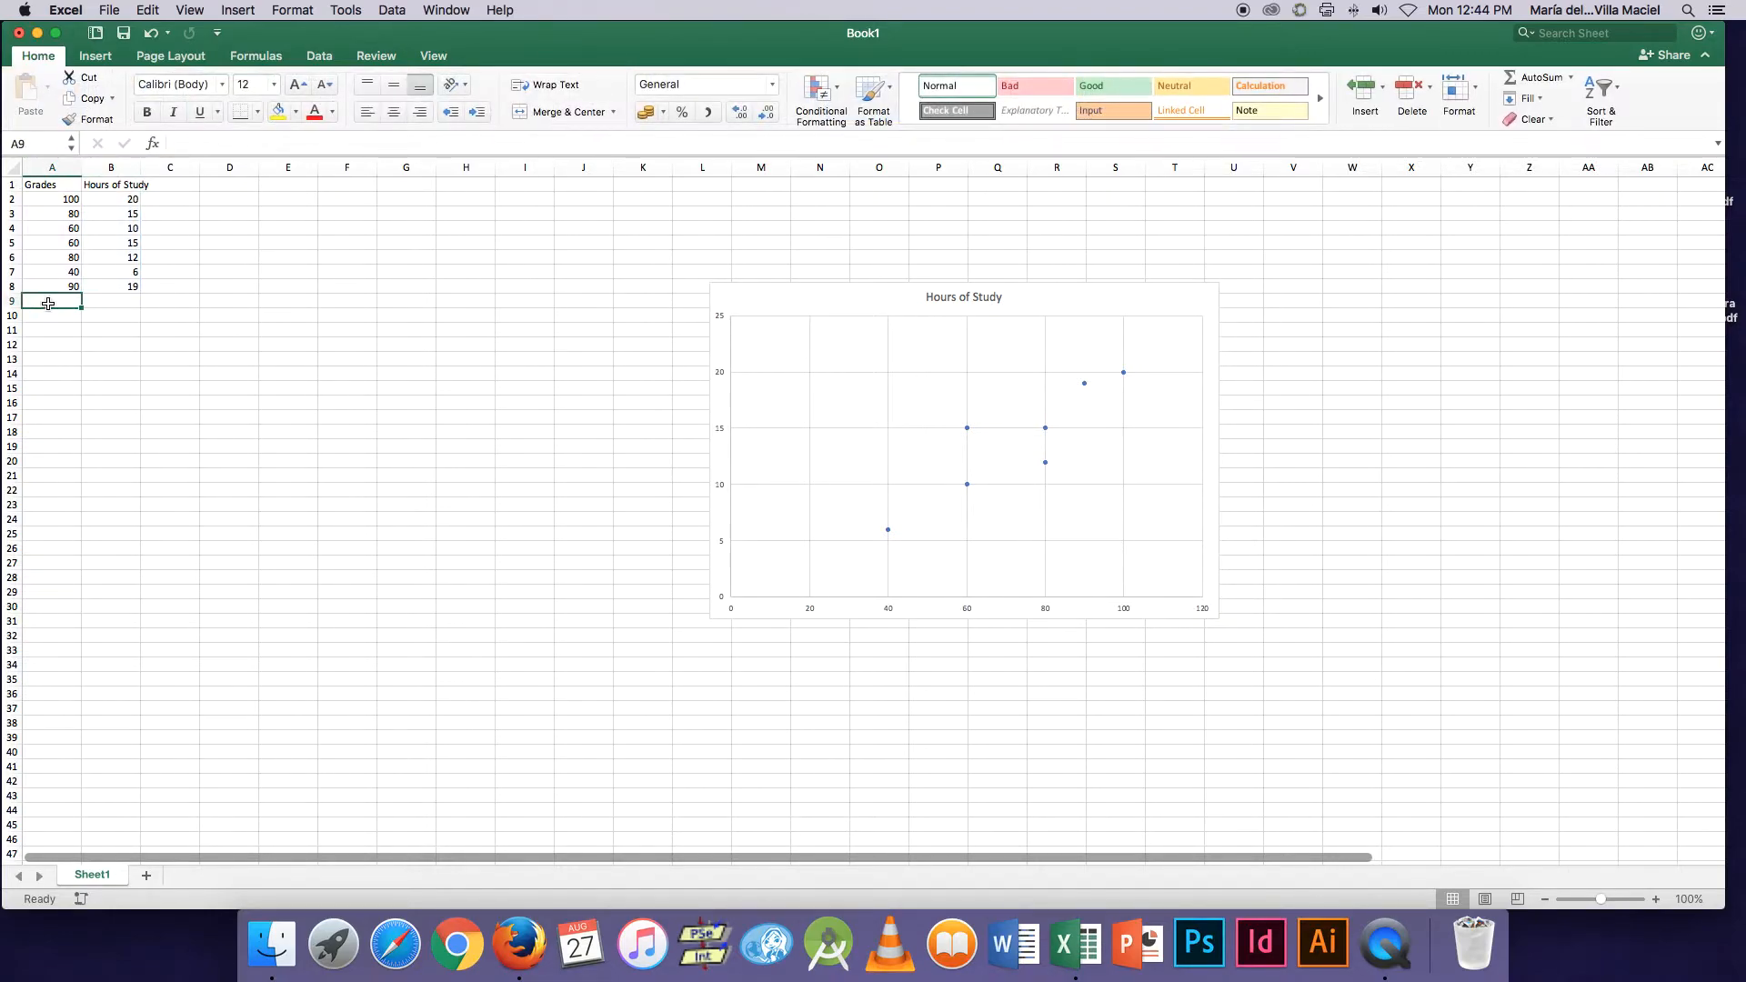
pyautogui.write('X')
pyautogui.press('Tab')
pyautogui.write('Y')
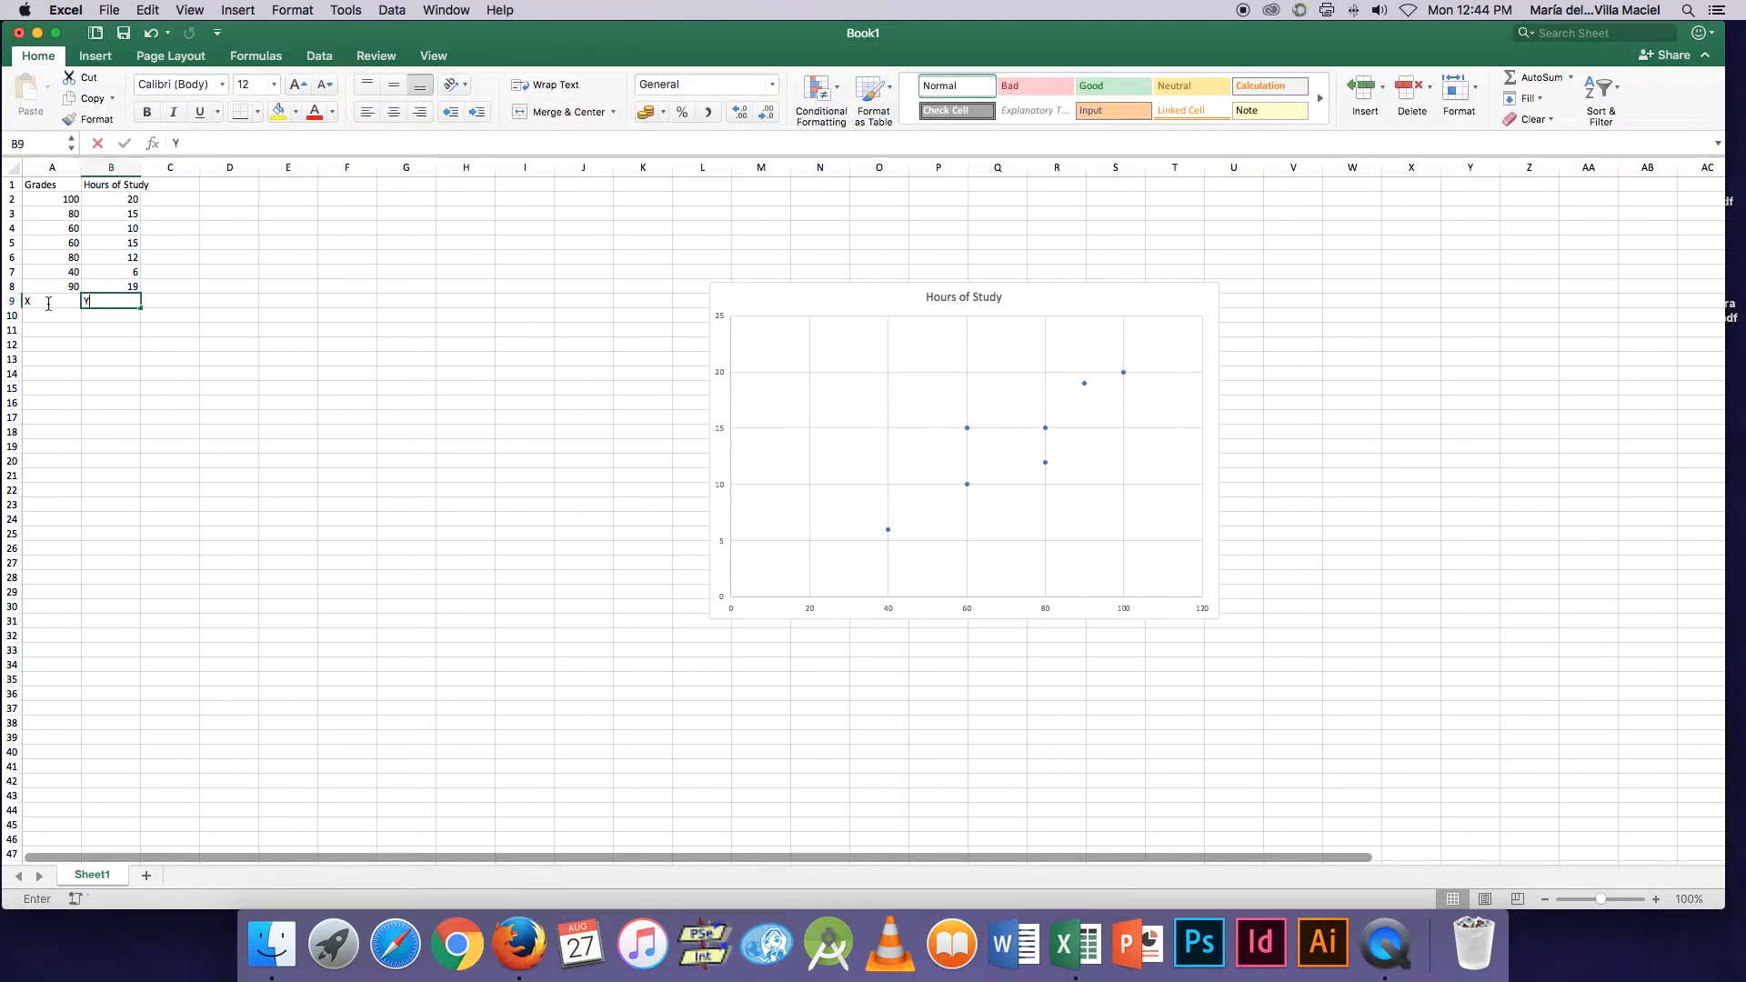
pyautogui.press('Tab')
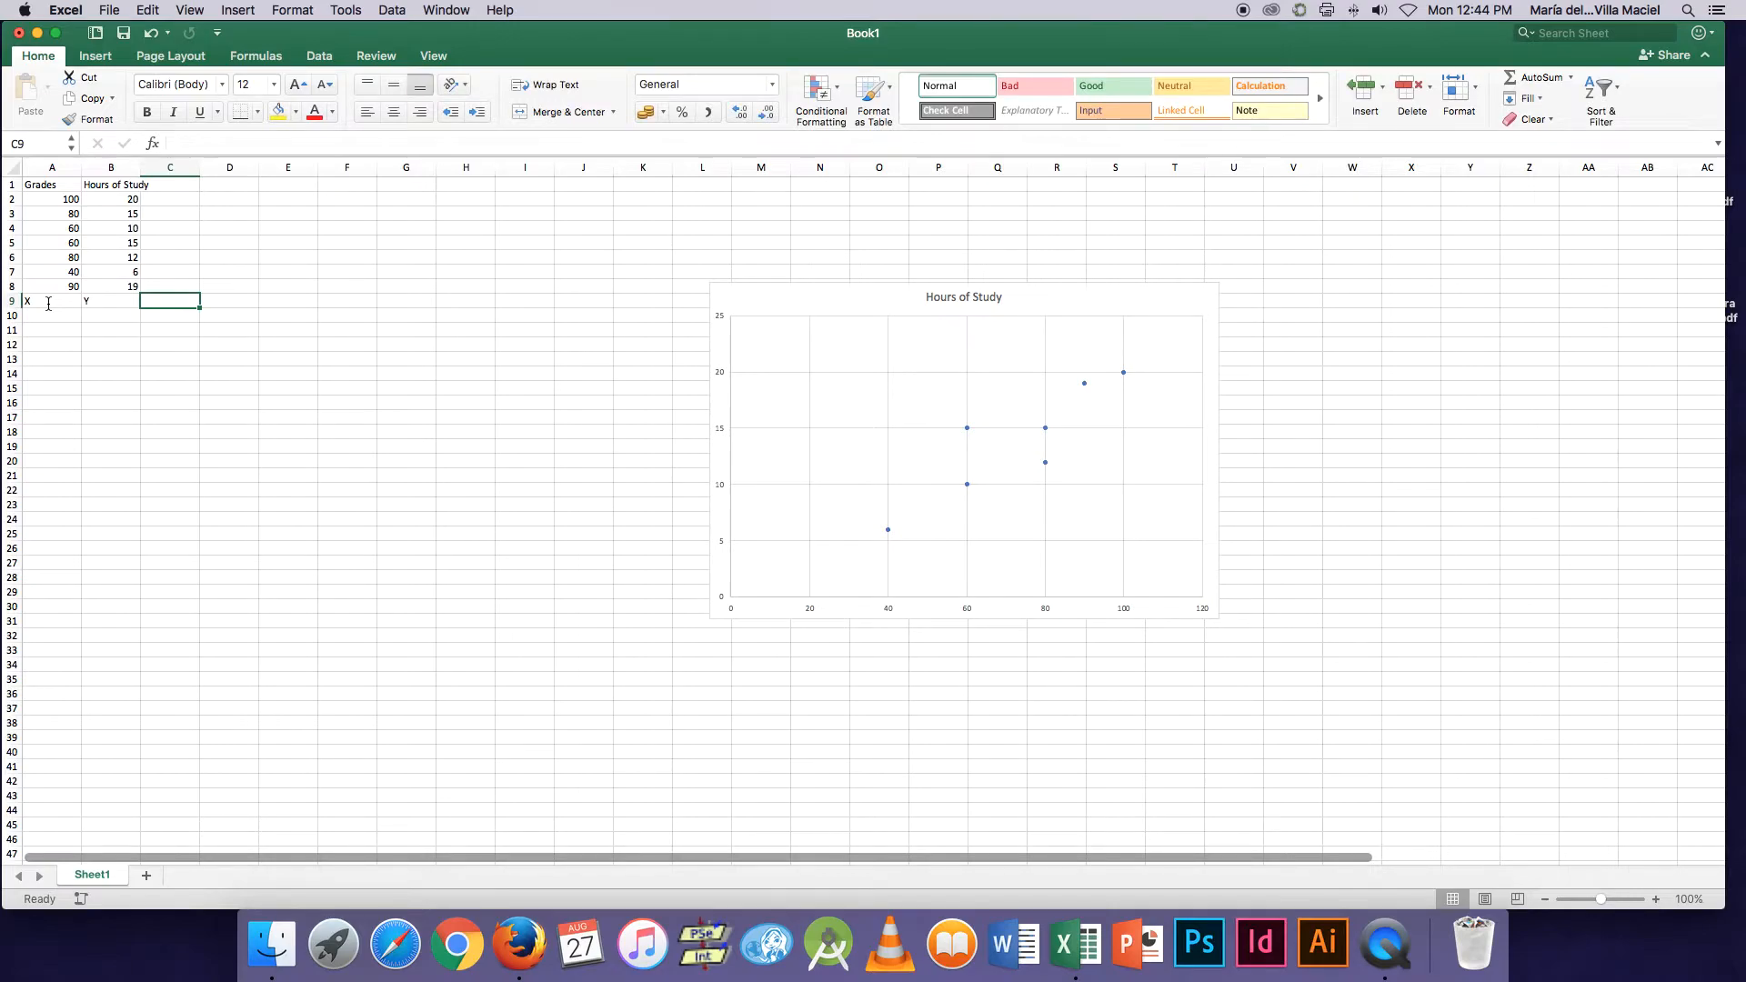
pyautogui.click(47, 184)
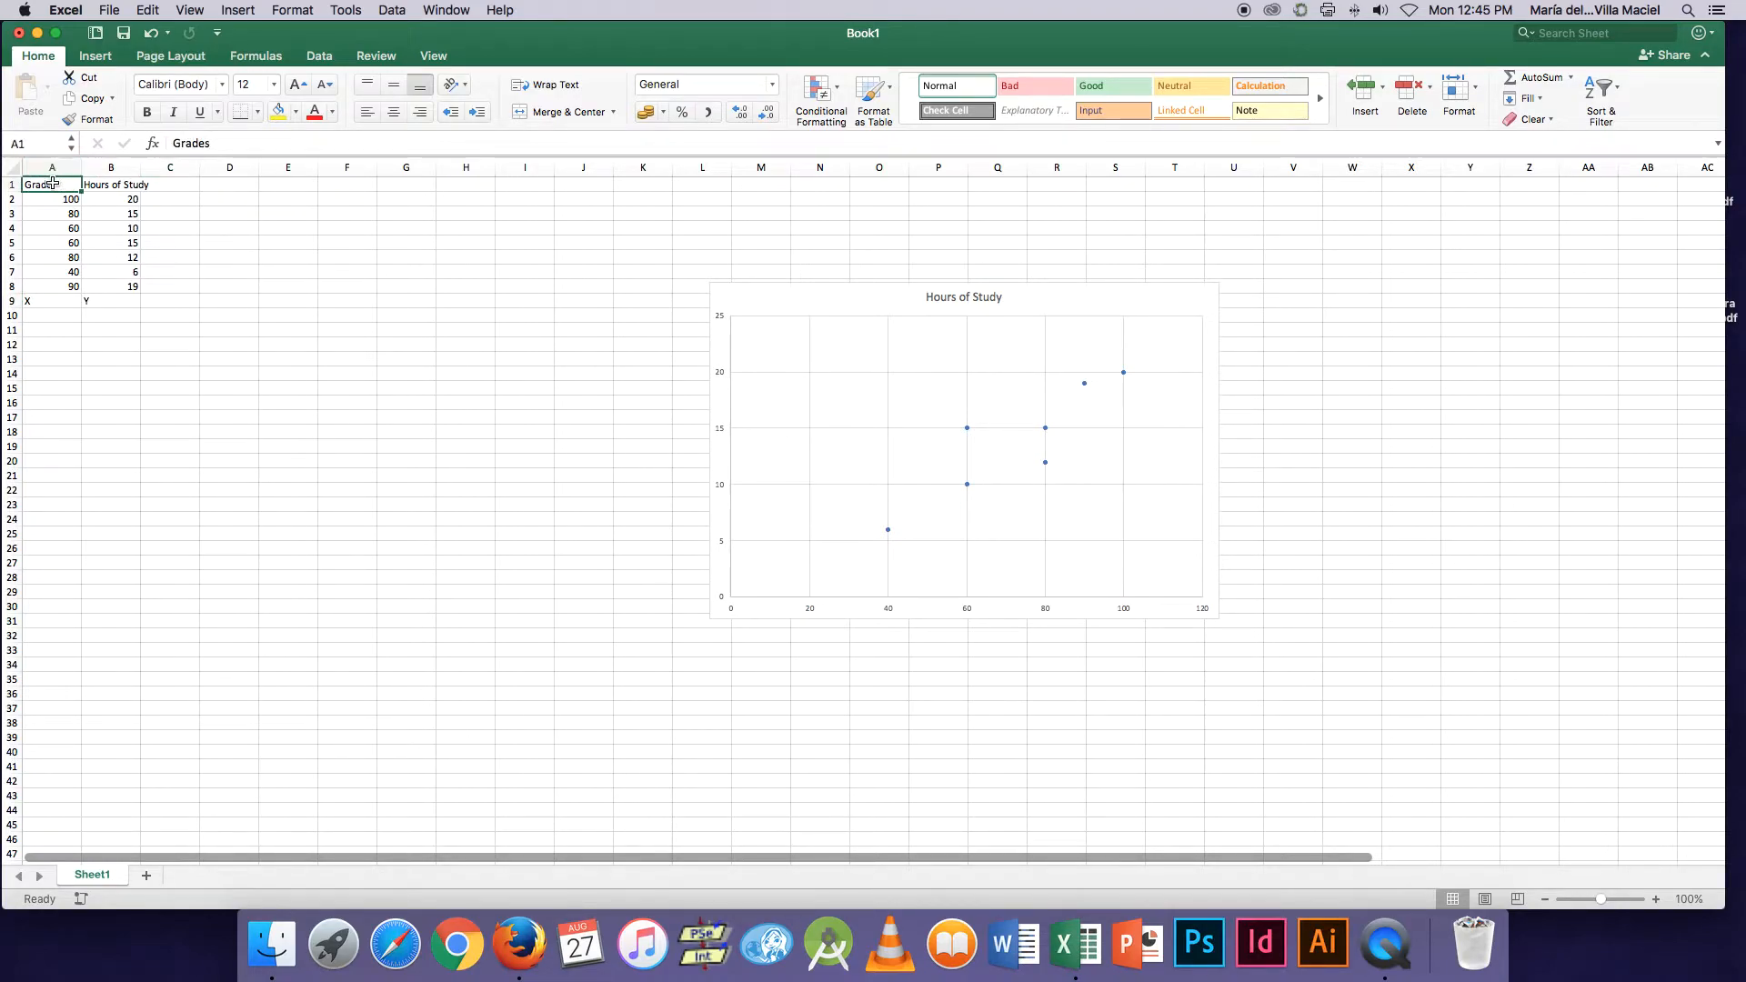
# Label D1 "X" and E1 "Y", and fill the whole of column E with yellow.
pyautogui.click(249, 187)
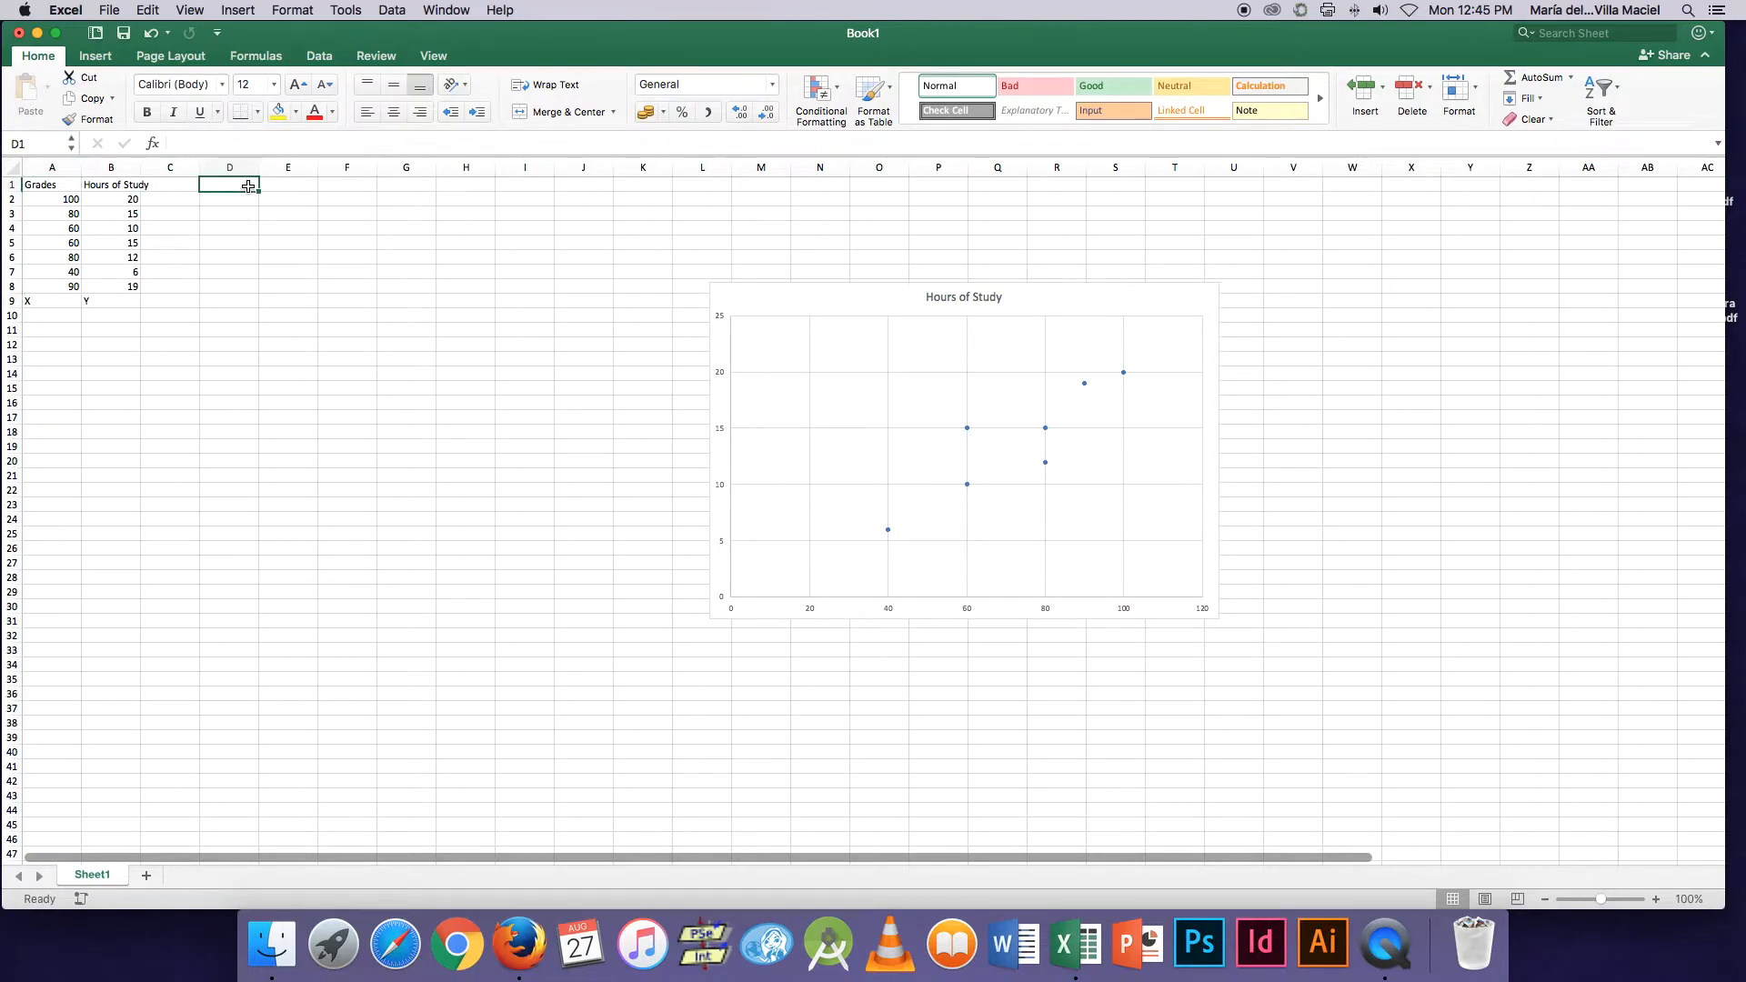
pyautogui.write('X')
pyautogui.press('Tab')
pyautogui.write('Y')
pyautogui.press('Right')
pyautogui.press('Left')
pyautogui.press('Right')
pyautogui.press('Left')
pyautogui.click(287, 167)
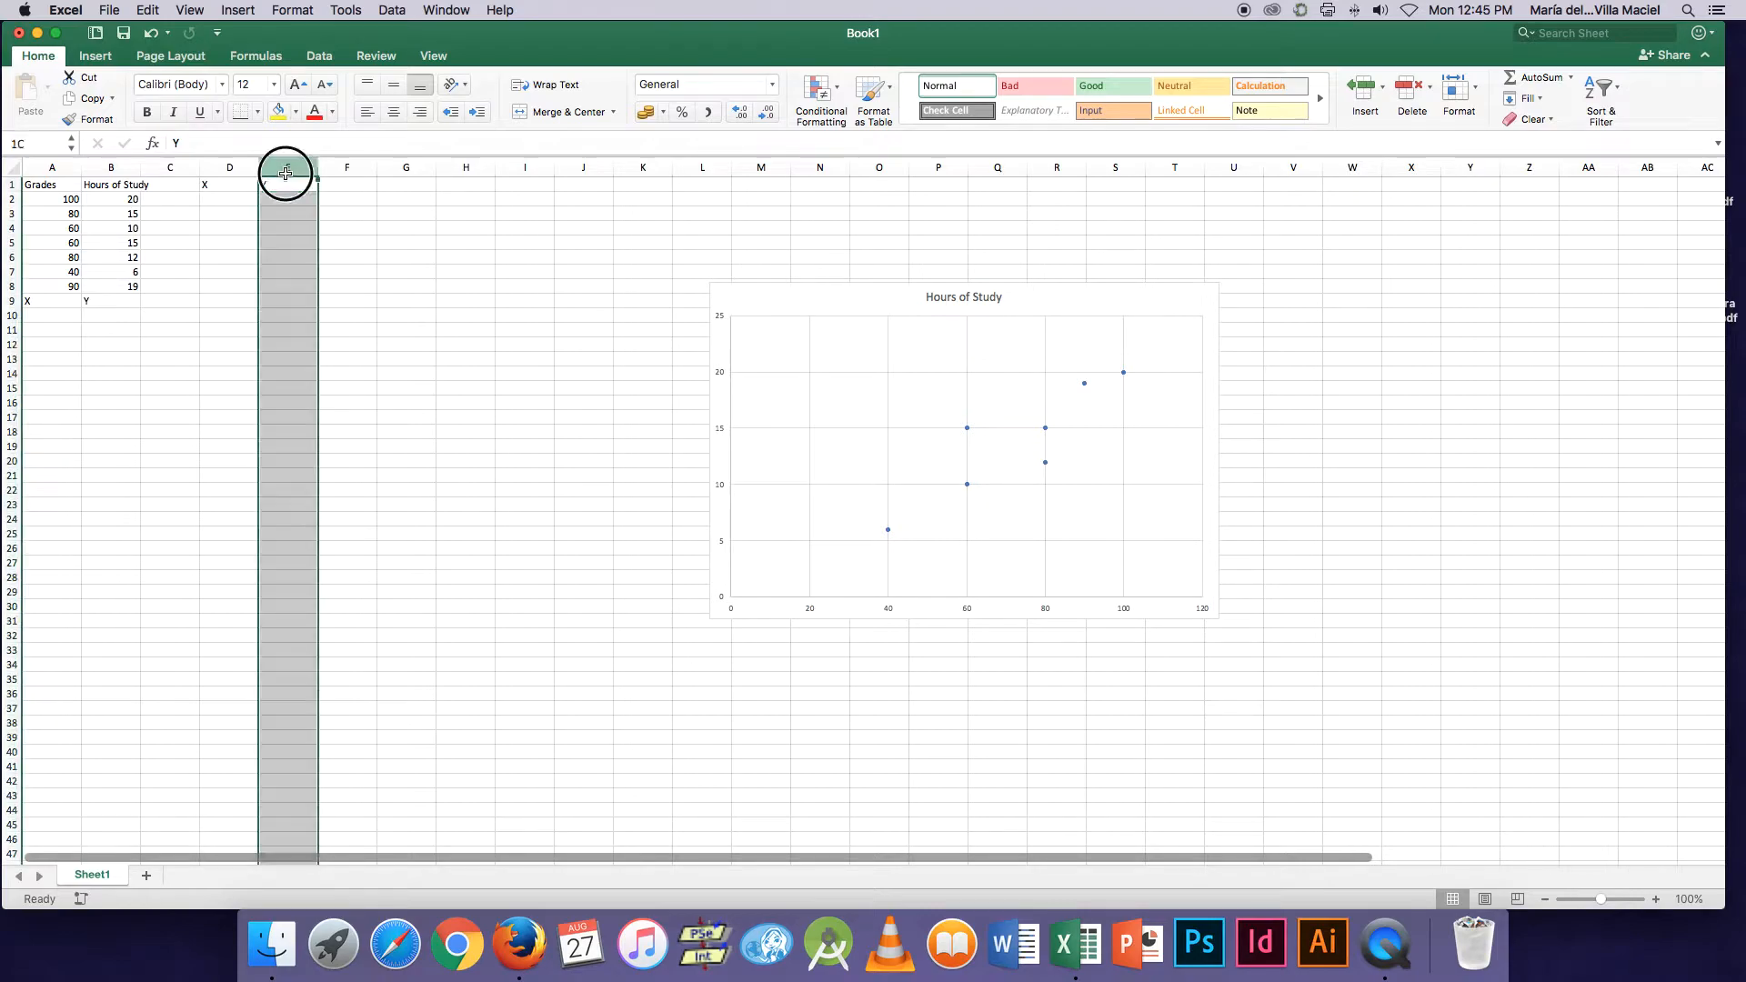
pyautogui.click(278, 111)
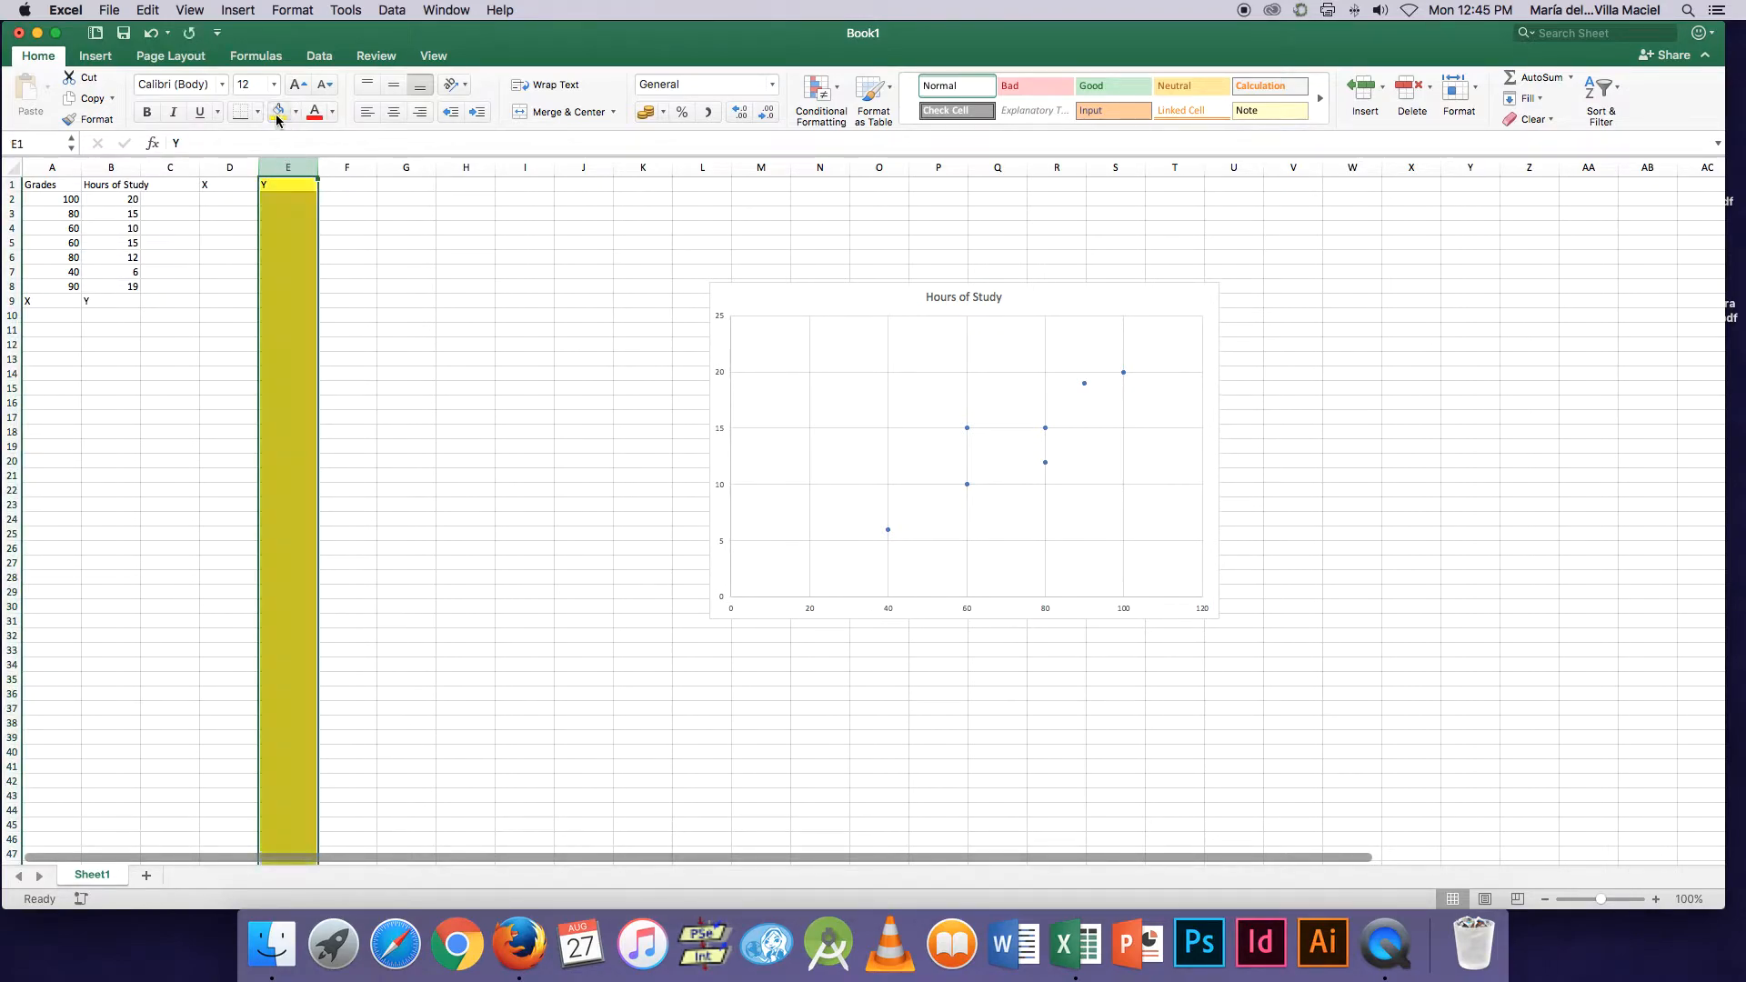
pyautogui.click(286, 254)
# Copy the Grades header and values from A1:A8 into the Y column, starting at E2.
pyautogui.moveTo(70, 200); pyautogui.dragTo(70, 282)
pyautogui.press('super+c')
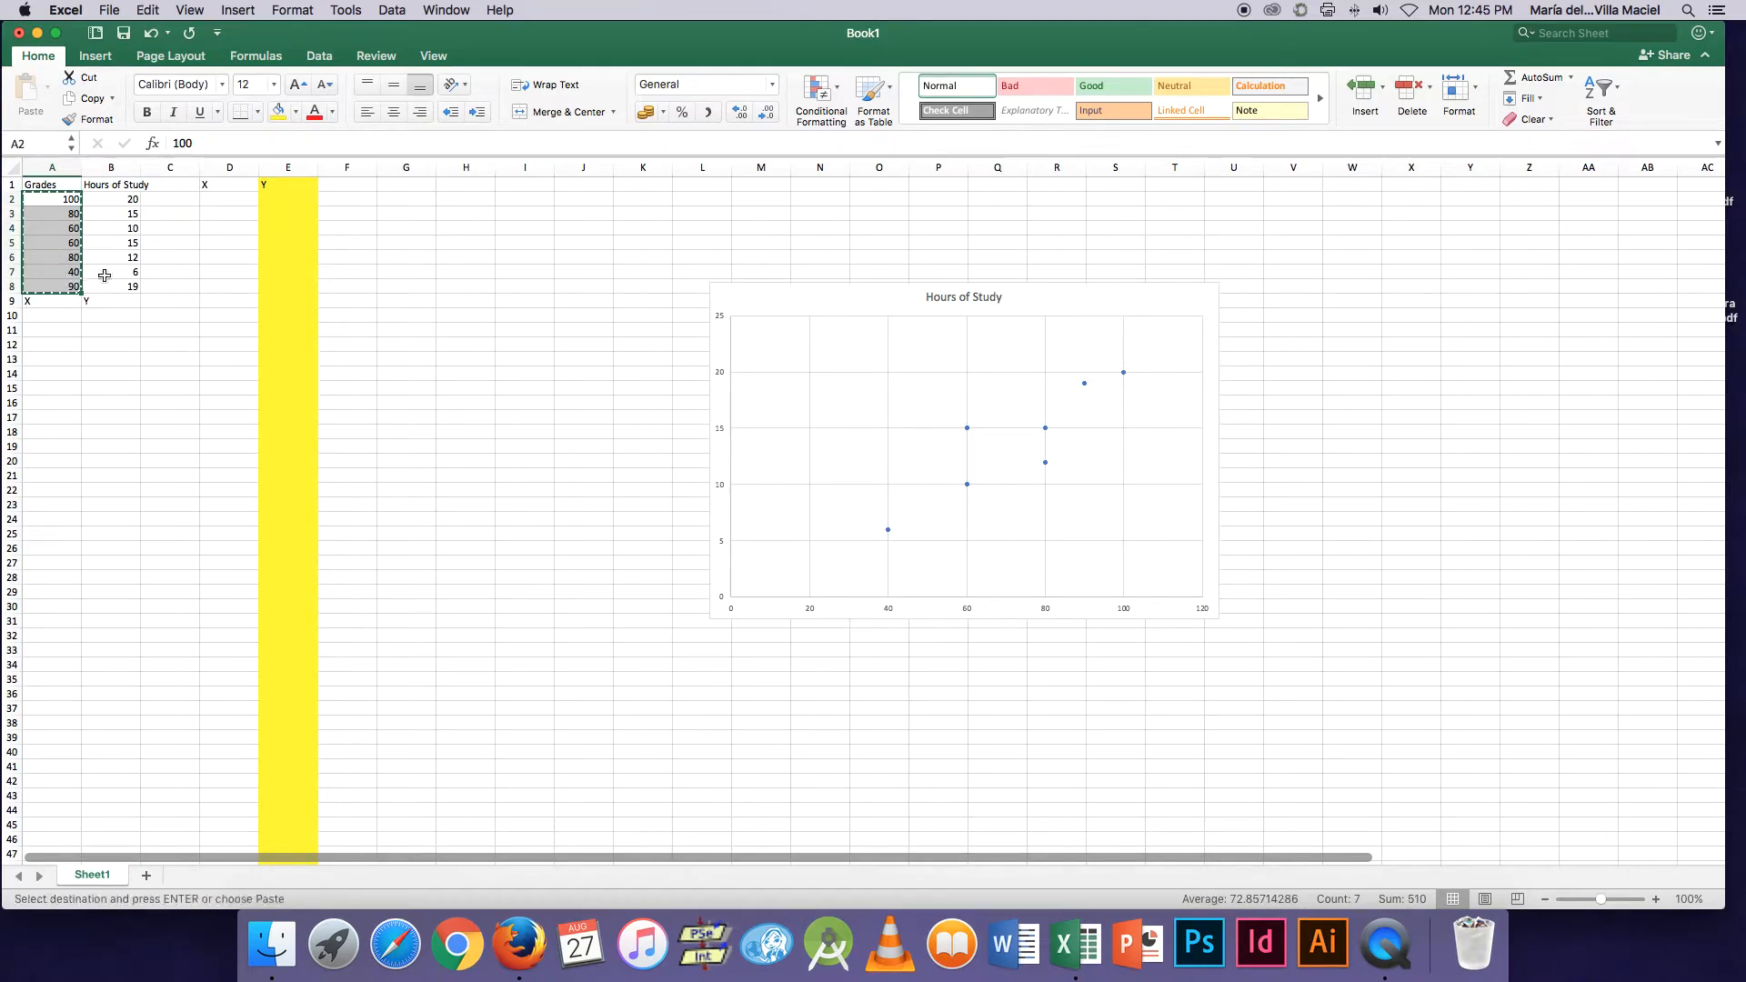
pyautogui.click(284, 209)
pyautogui.moveTo(36, 185); pyautogui.dragTo(71, 185)
pyautogui.press('super+c')
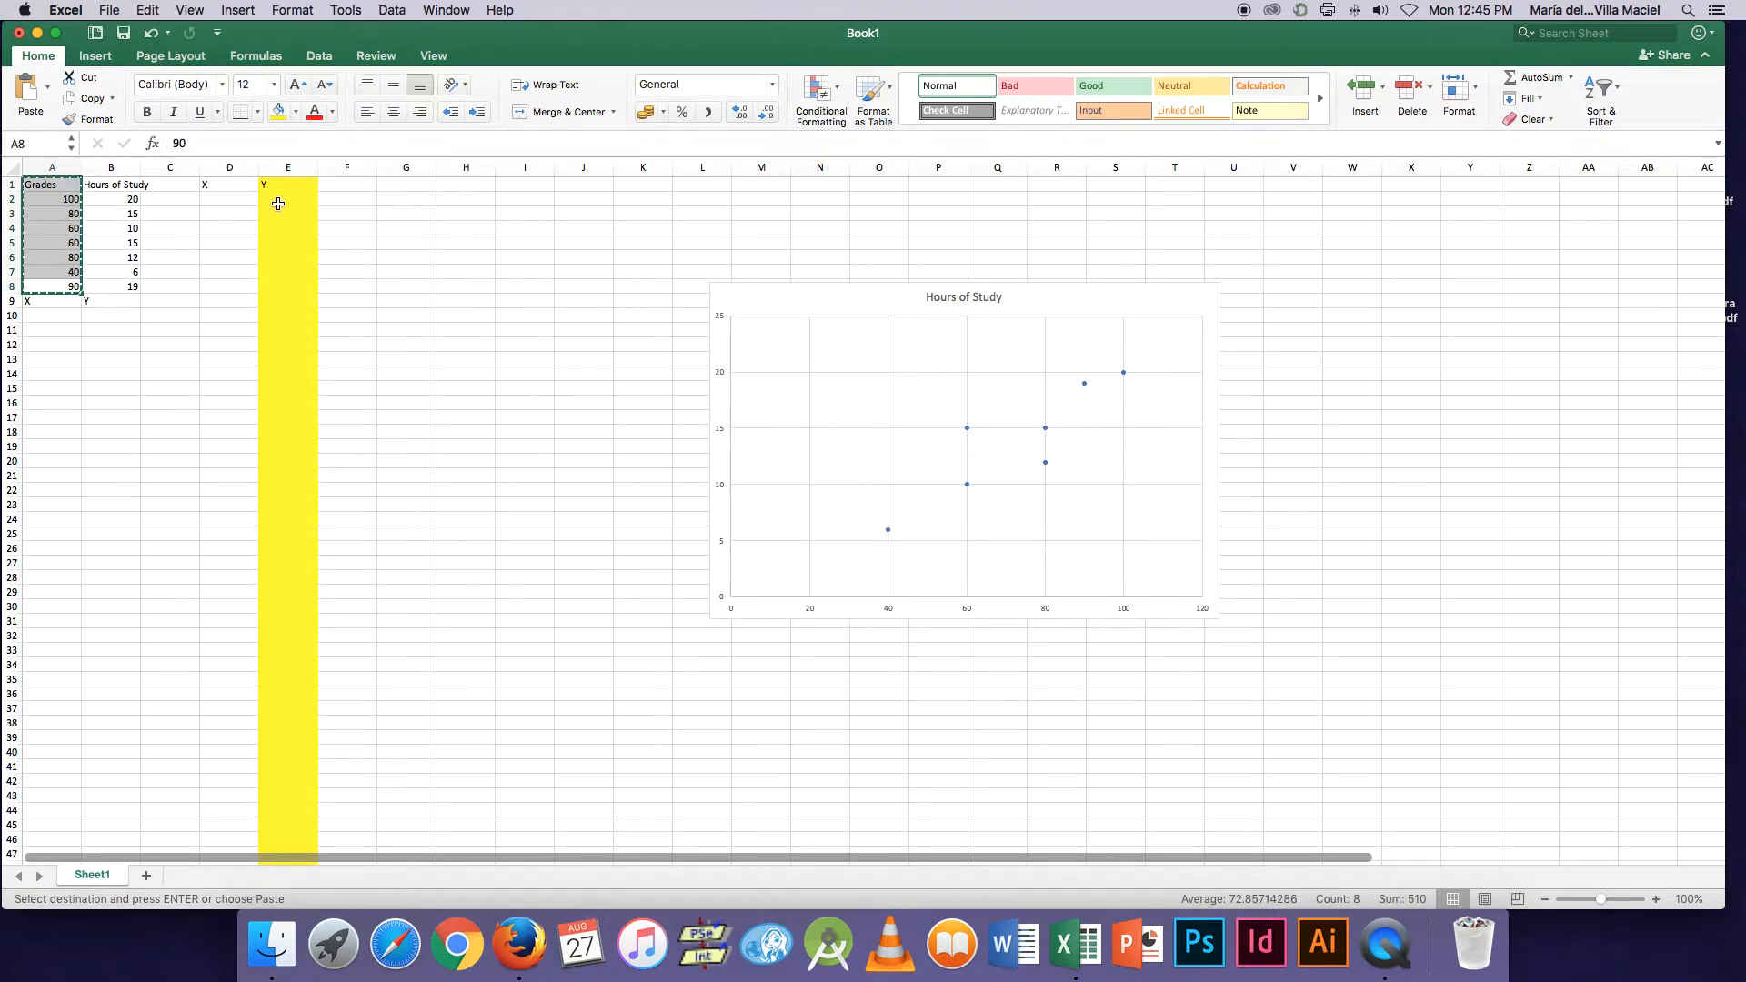
pyautogui.click(281, 199)
pyautogui.press('super+v')
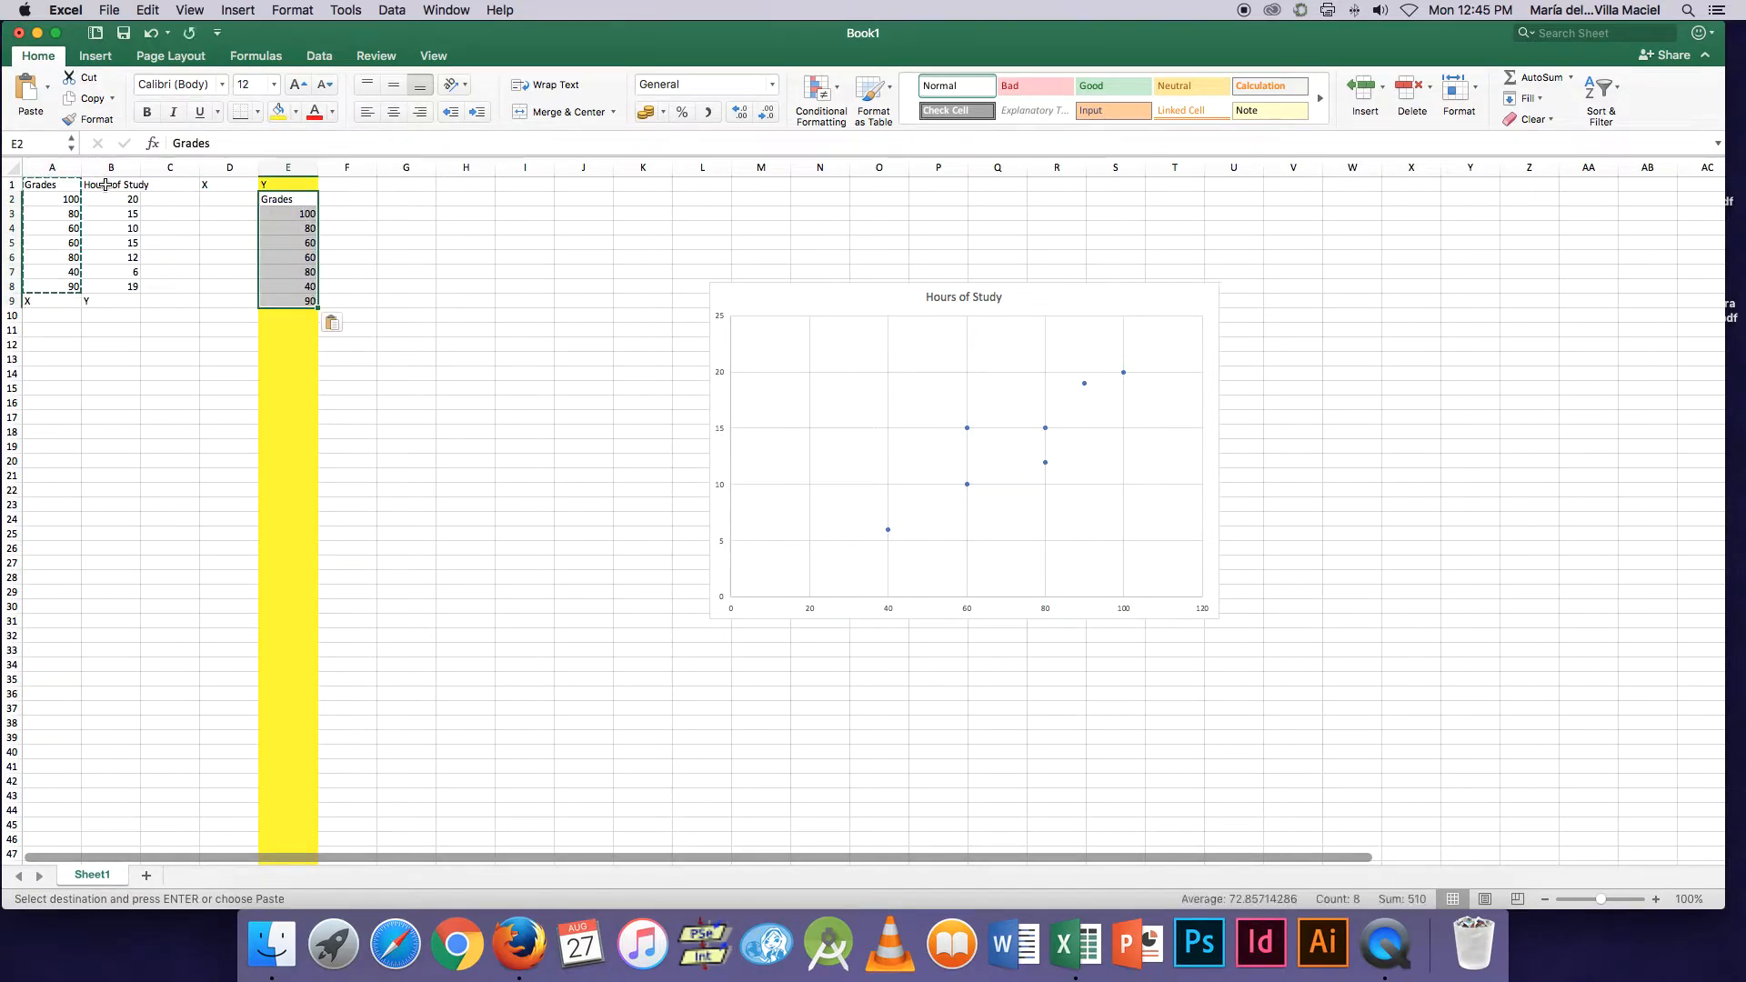
# Copy the Hours of Study header and values from B1:B8 into the X column, starting at D2.
pyautogui.moveTo(110, 186); pyautogui.dragTo(105, 289)
pyautogui.press('super+c')
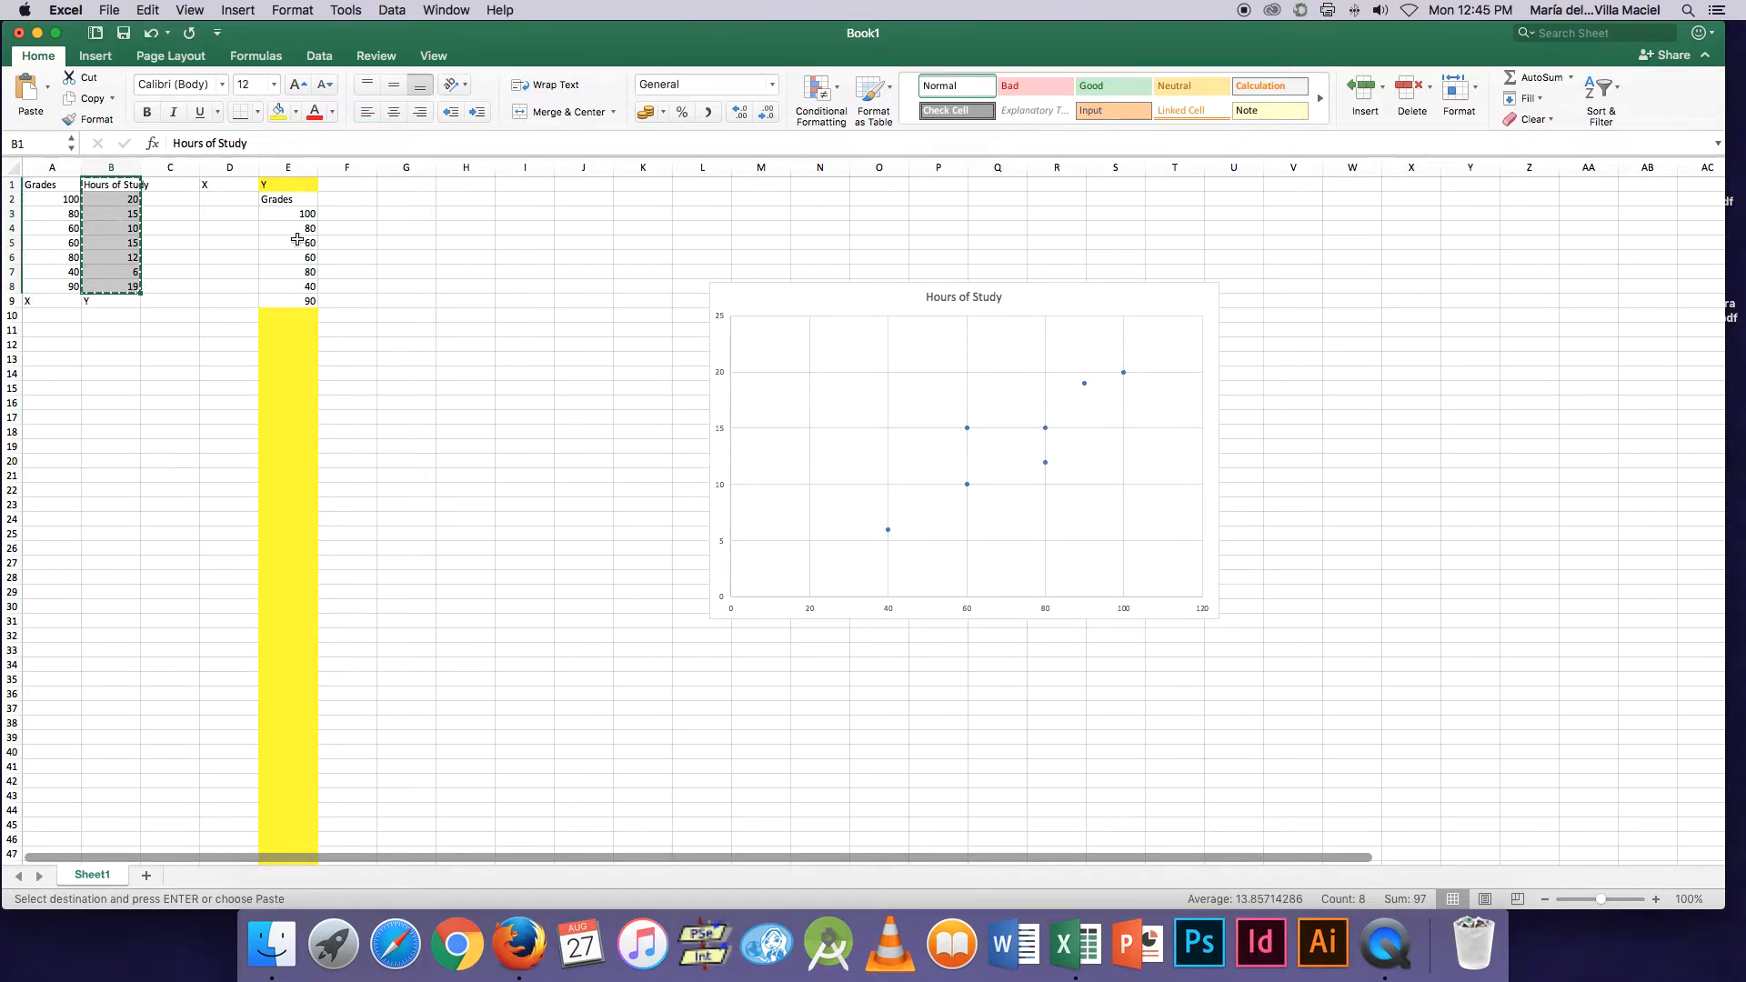
pyautogui.click(222, 200)
pyautogui.press('super+v')
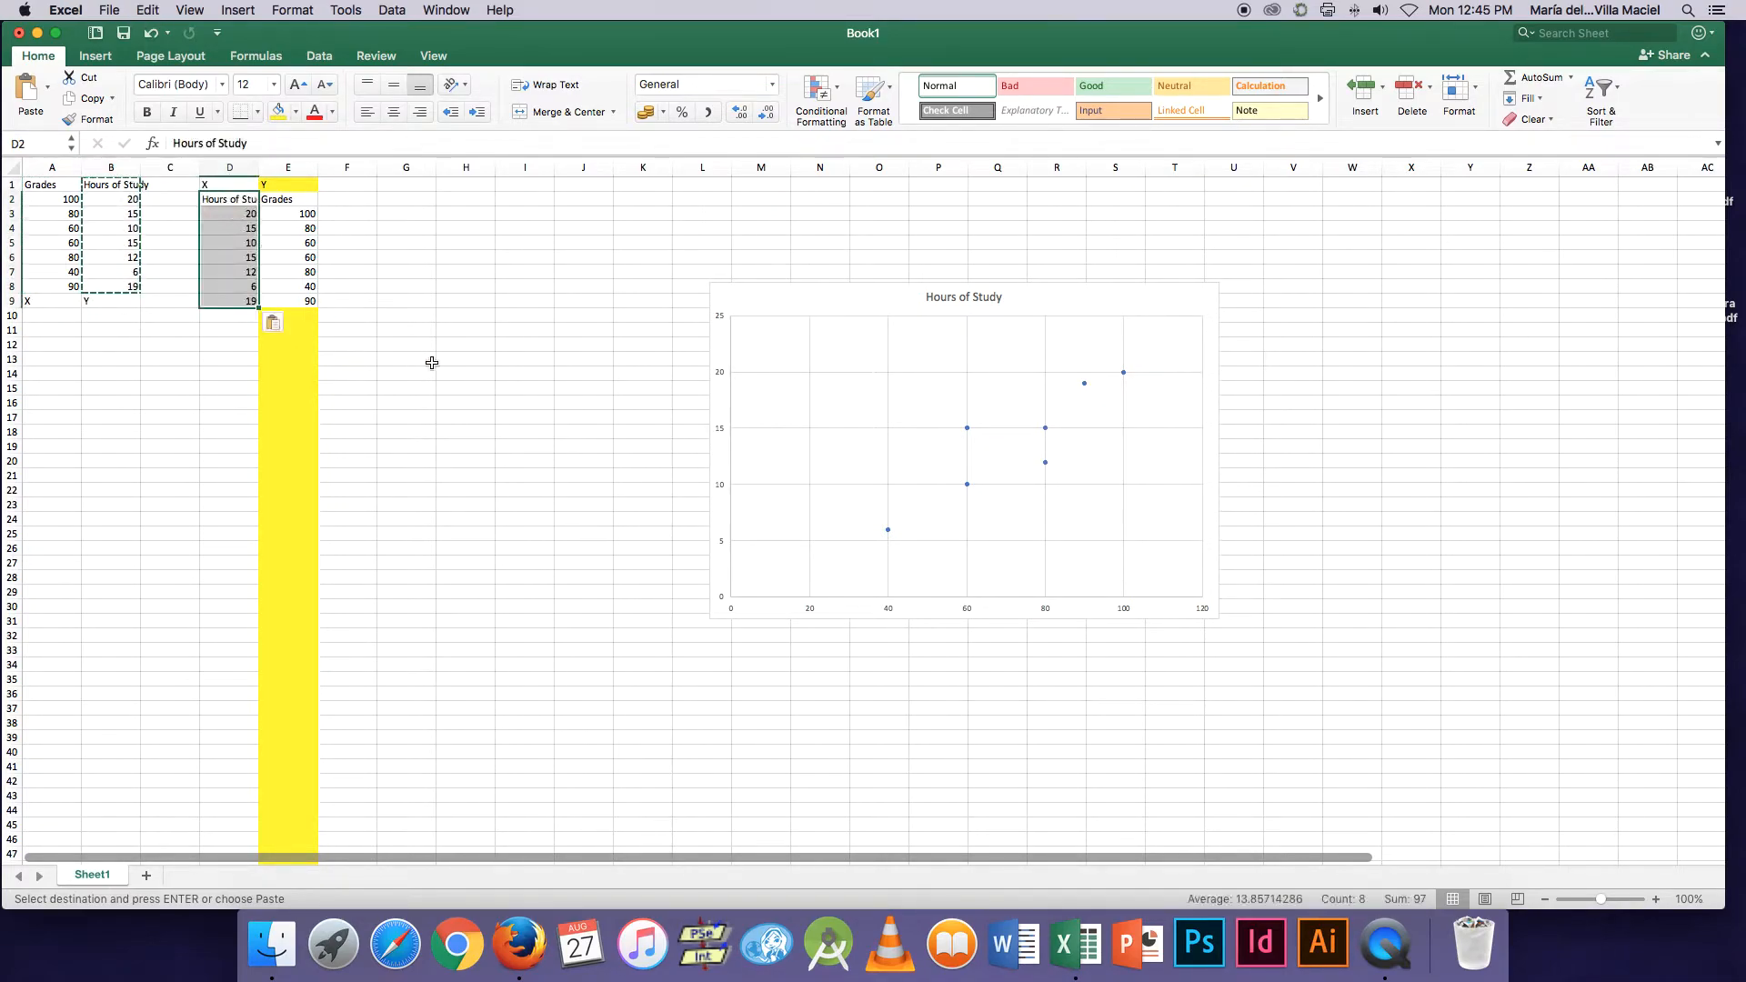
# Relabel the cells beneath the original data with "y" in A9 and "x" in B9.
pyautogui.click(123, 329)
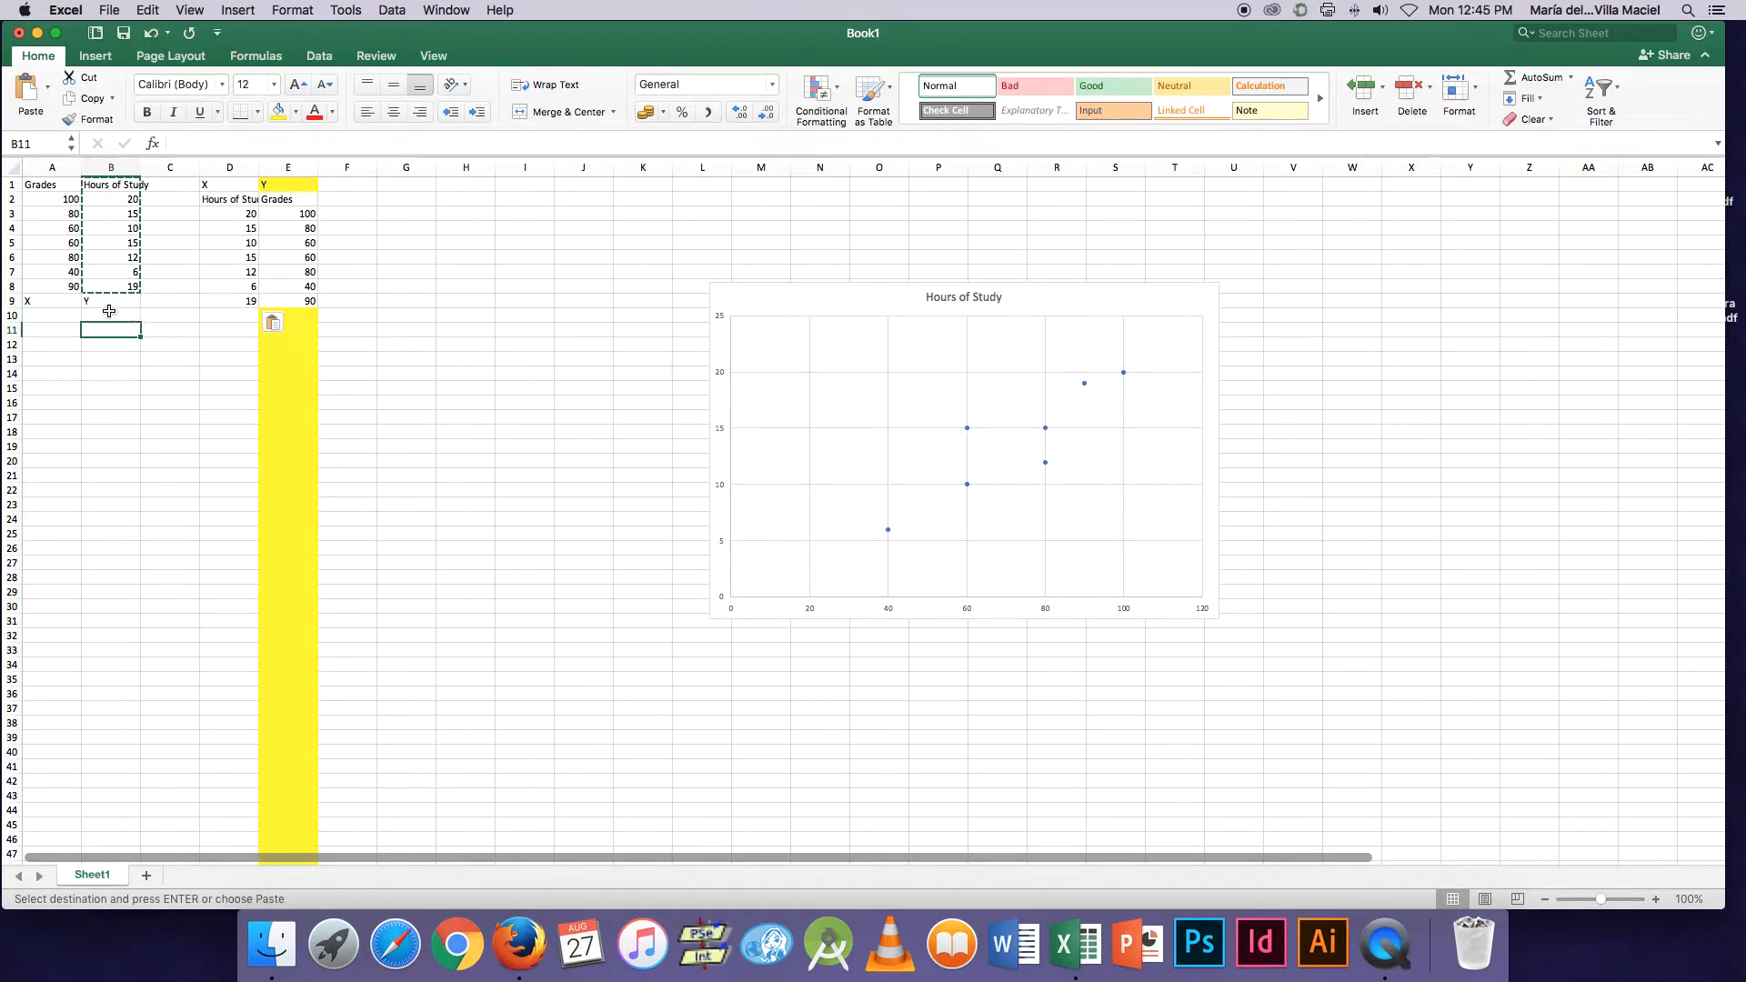
pyautogui.press('Delete')
pyautogui.click(49, 300)
pyautogui.write('y')
pyautogui.press('Tab')
pyautogui.write('x')
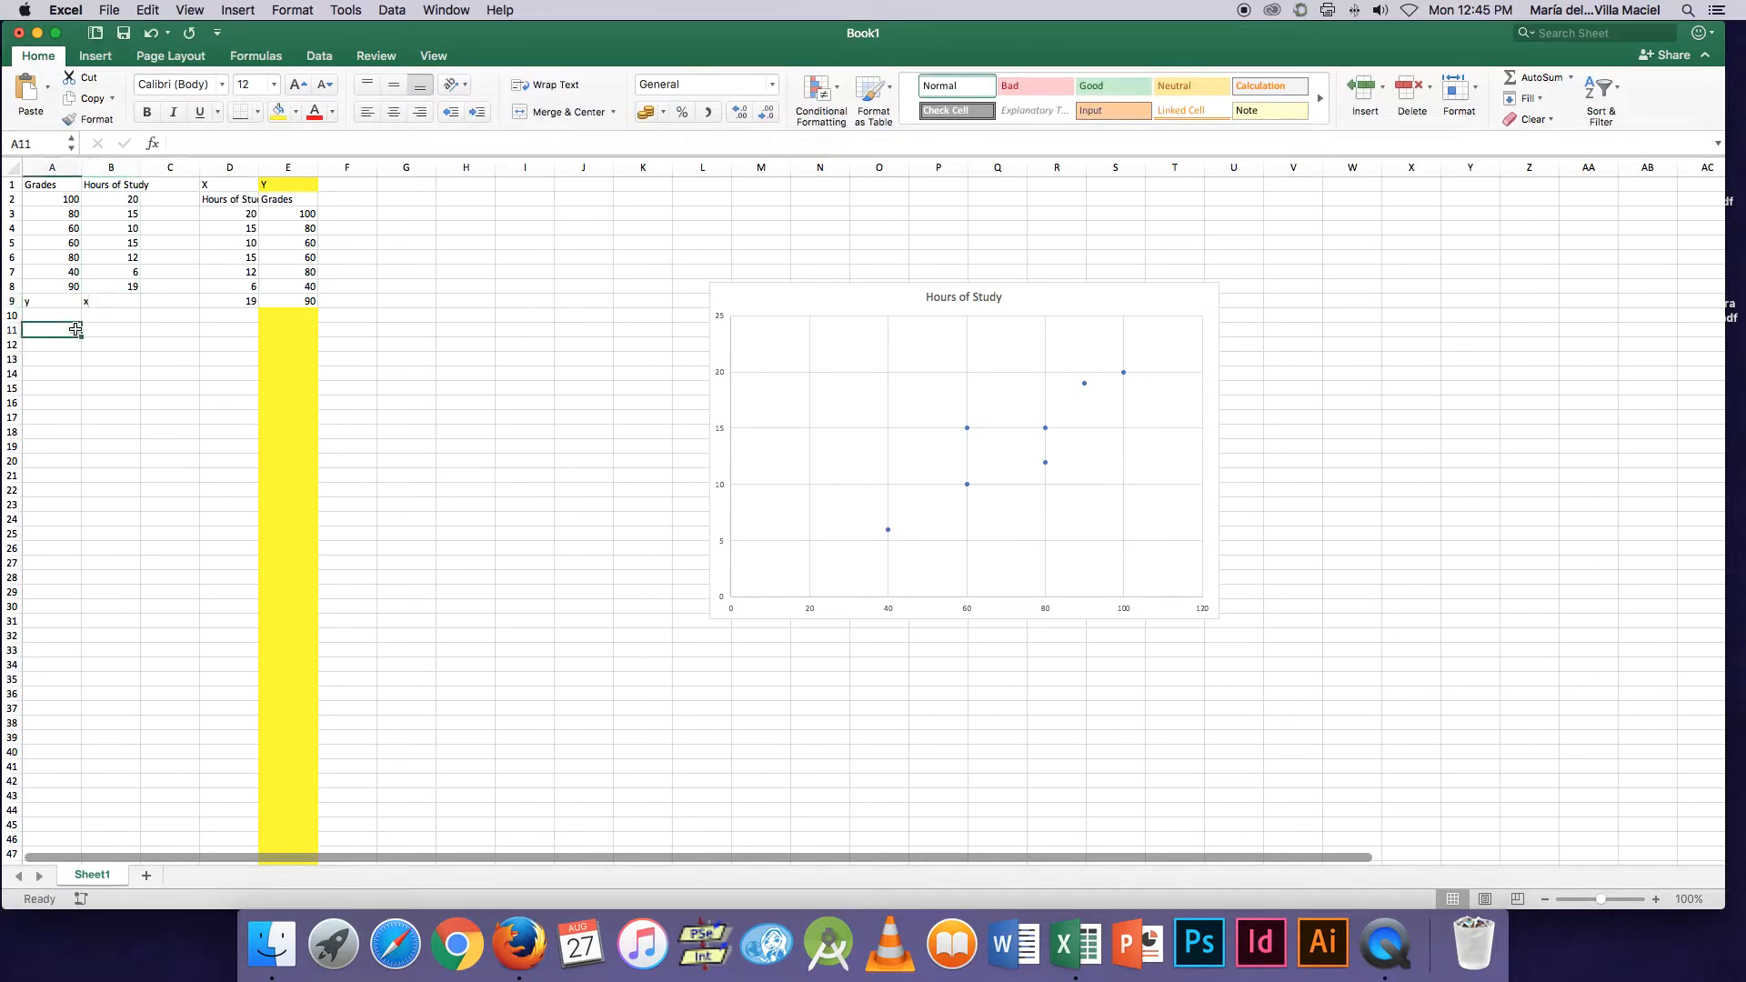
# Move the entire Grades column from column A to column C, so it follows Hours of Study.
pyautogui.click(51, 167)
pyautogui.rightClick(49, 169)
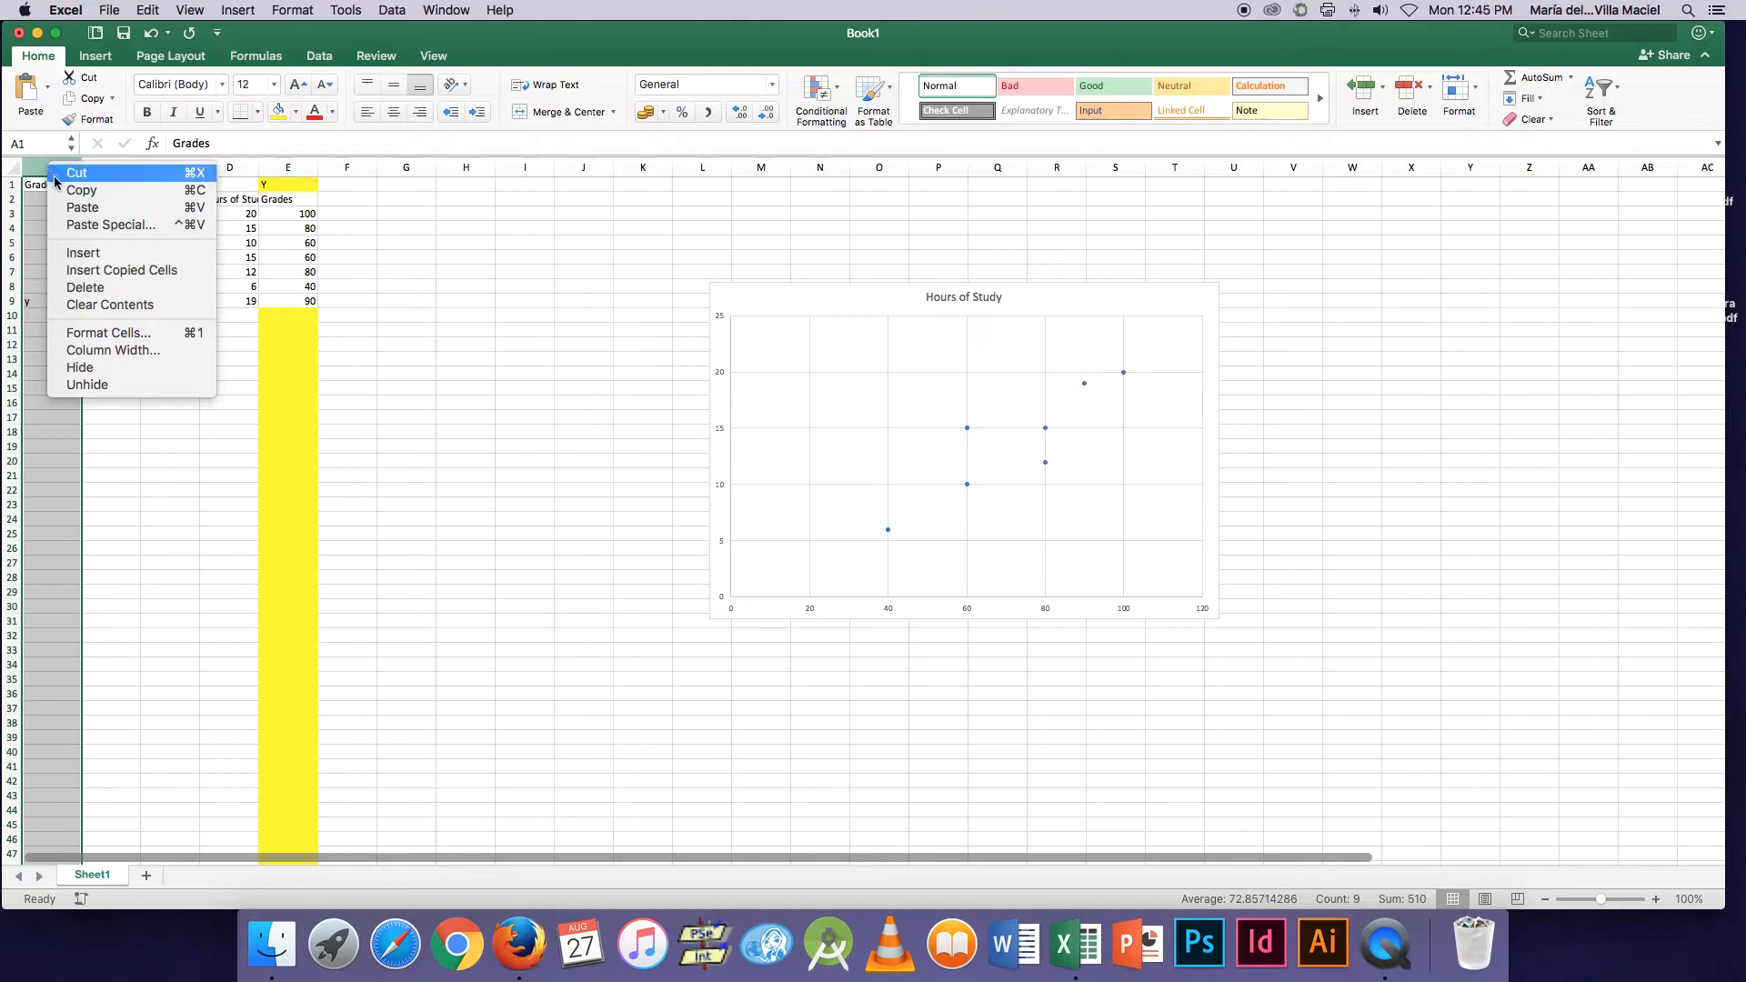
pyautogui.click(73, 173)
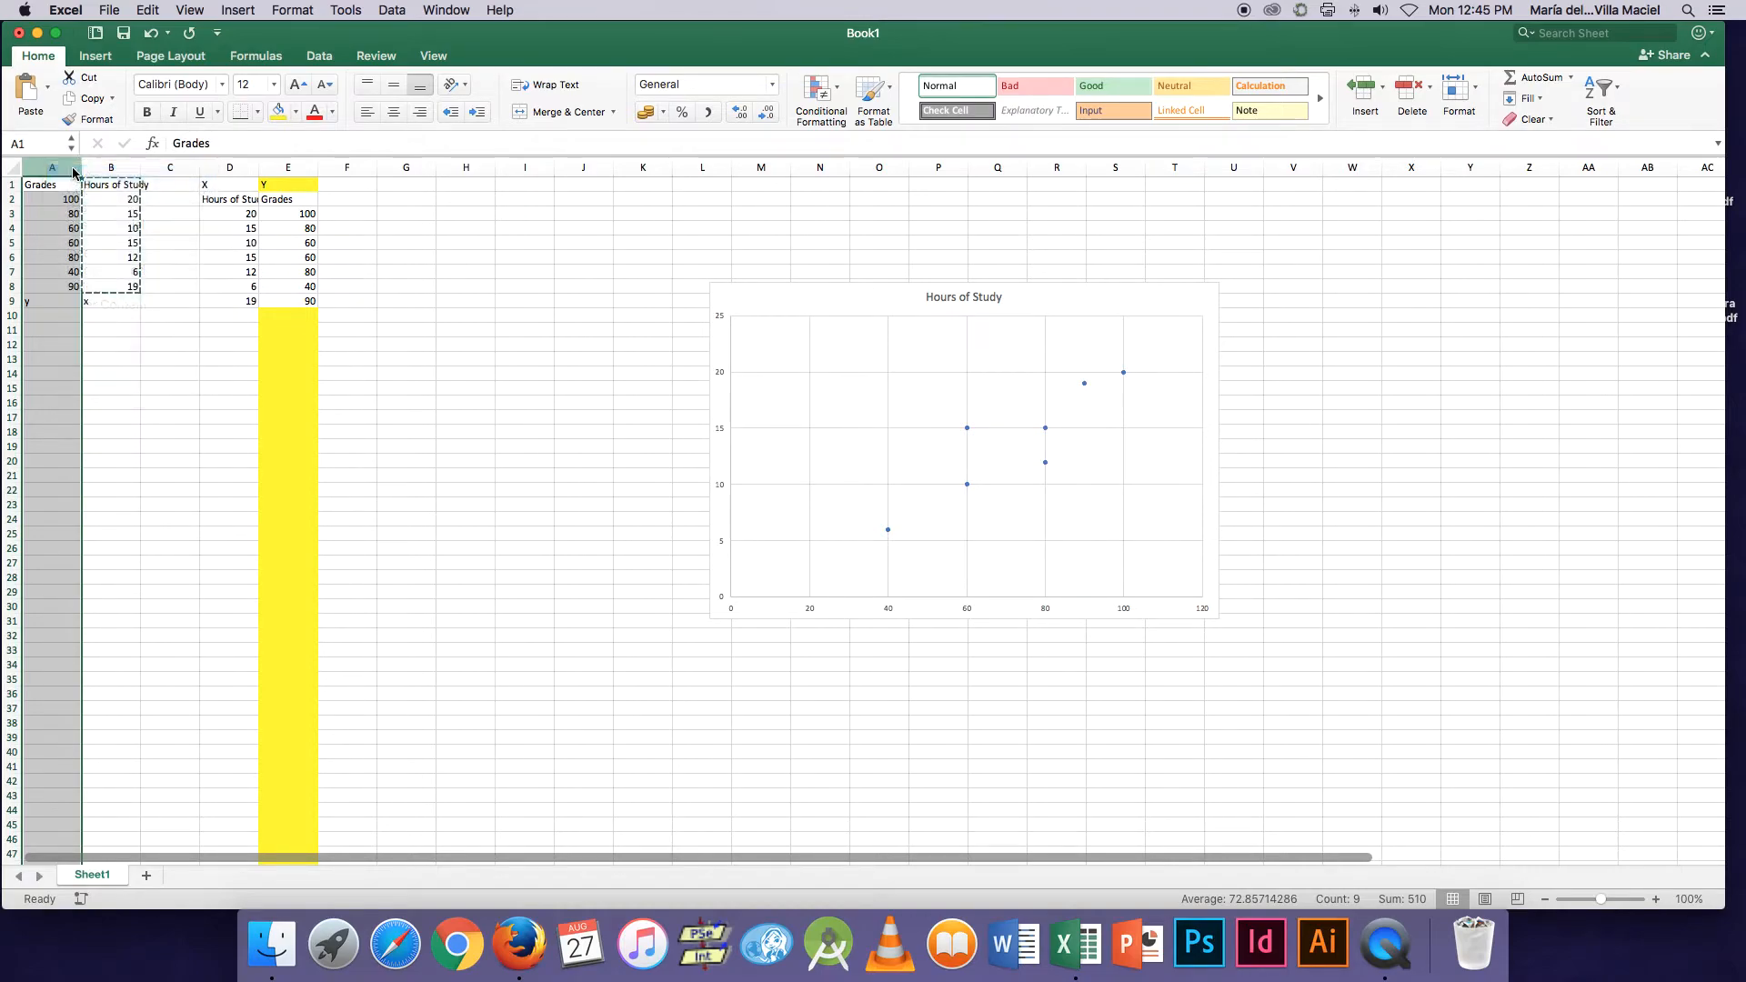
pyautogui.click(158, 172)
pyautogui.rightClick(158, 172)
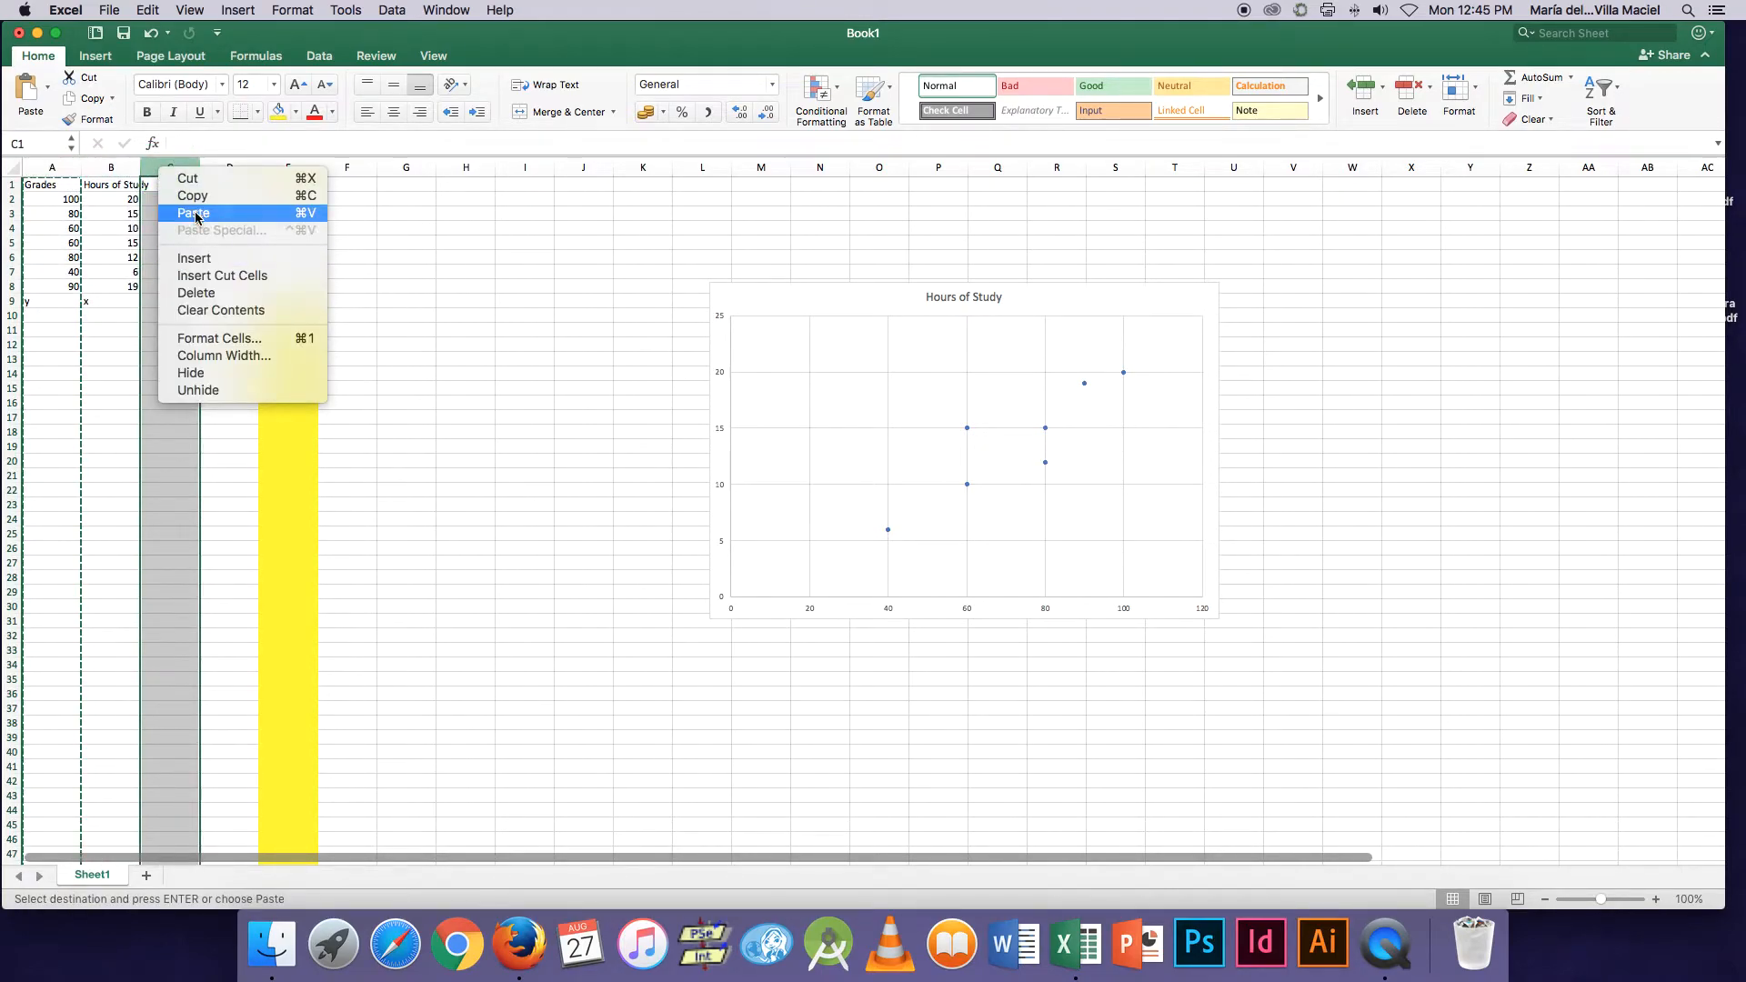
pyautogui.click(196, 216)
pyautogui.click(160, 305)
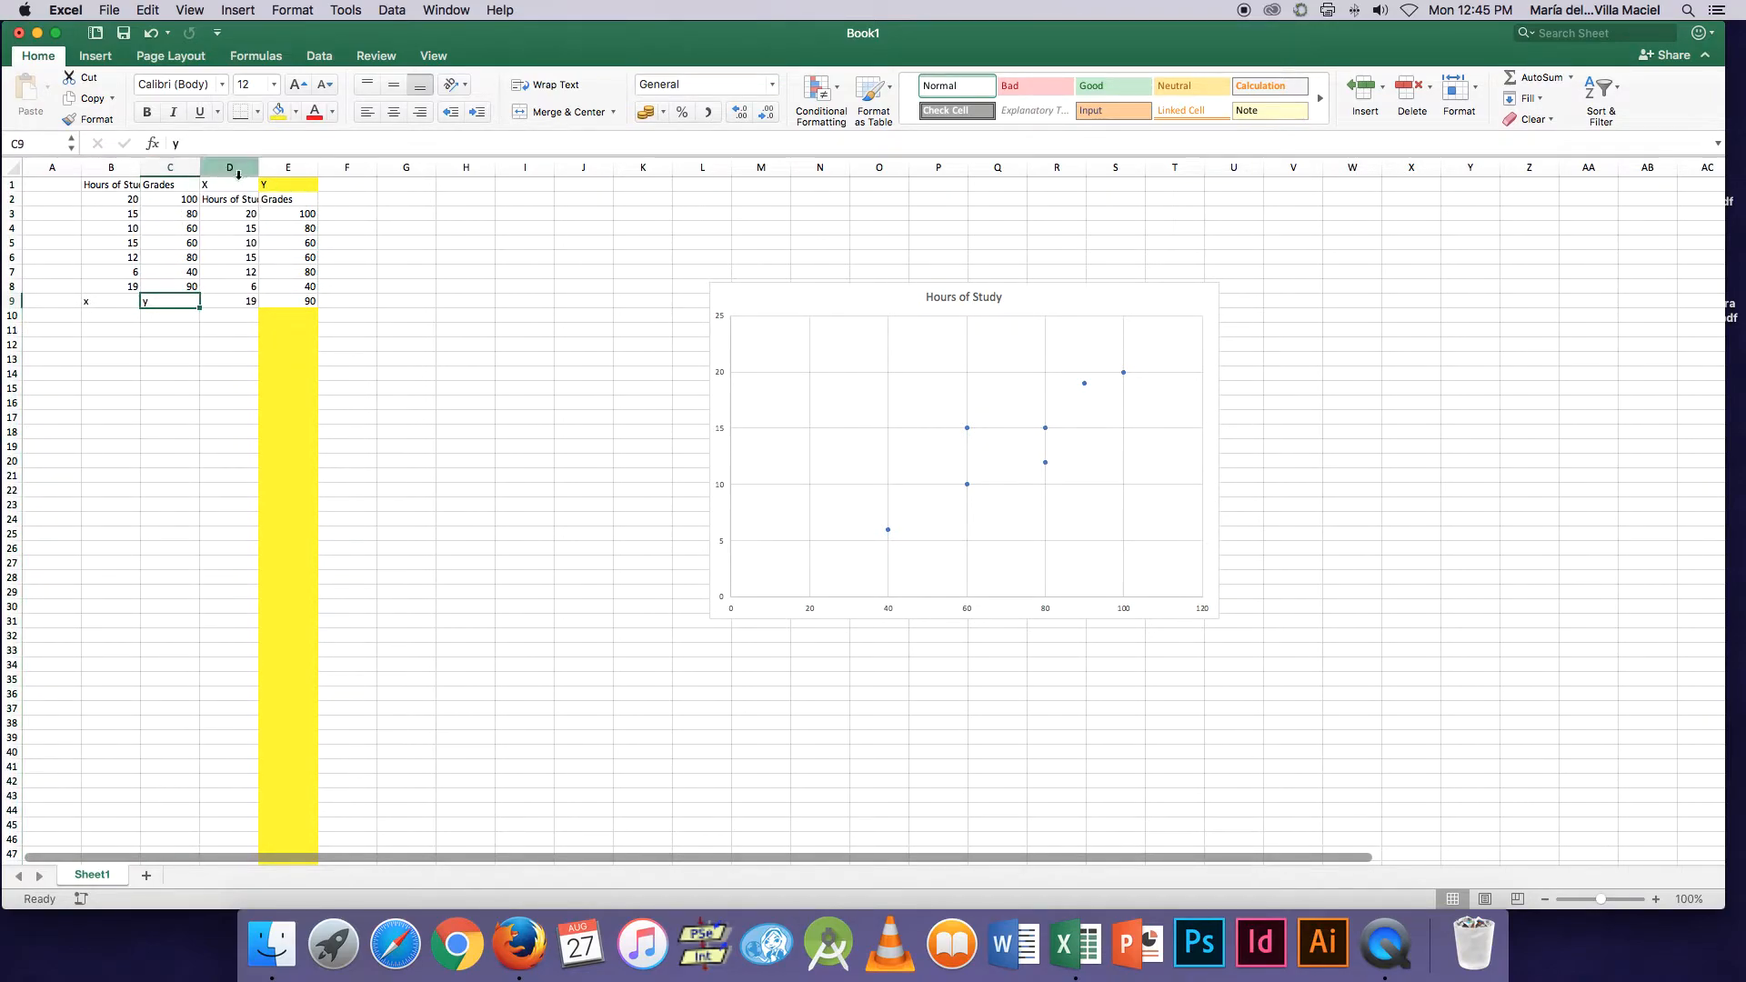
# Delete the duplicate X and Y columns D and E, and autofit column B to the Hours of Study header.
pyautogui.click(227, 184)
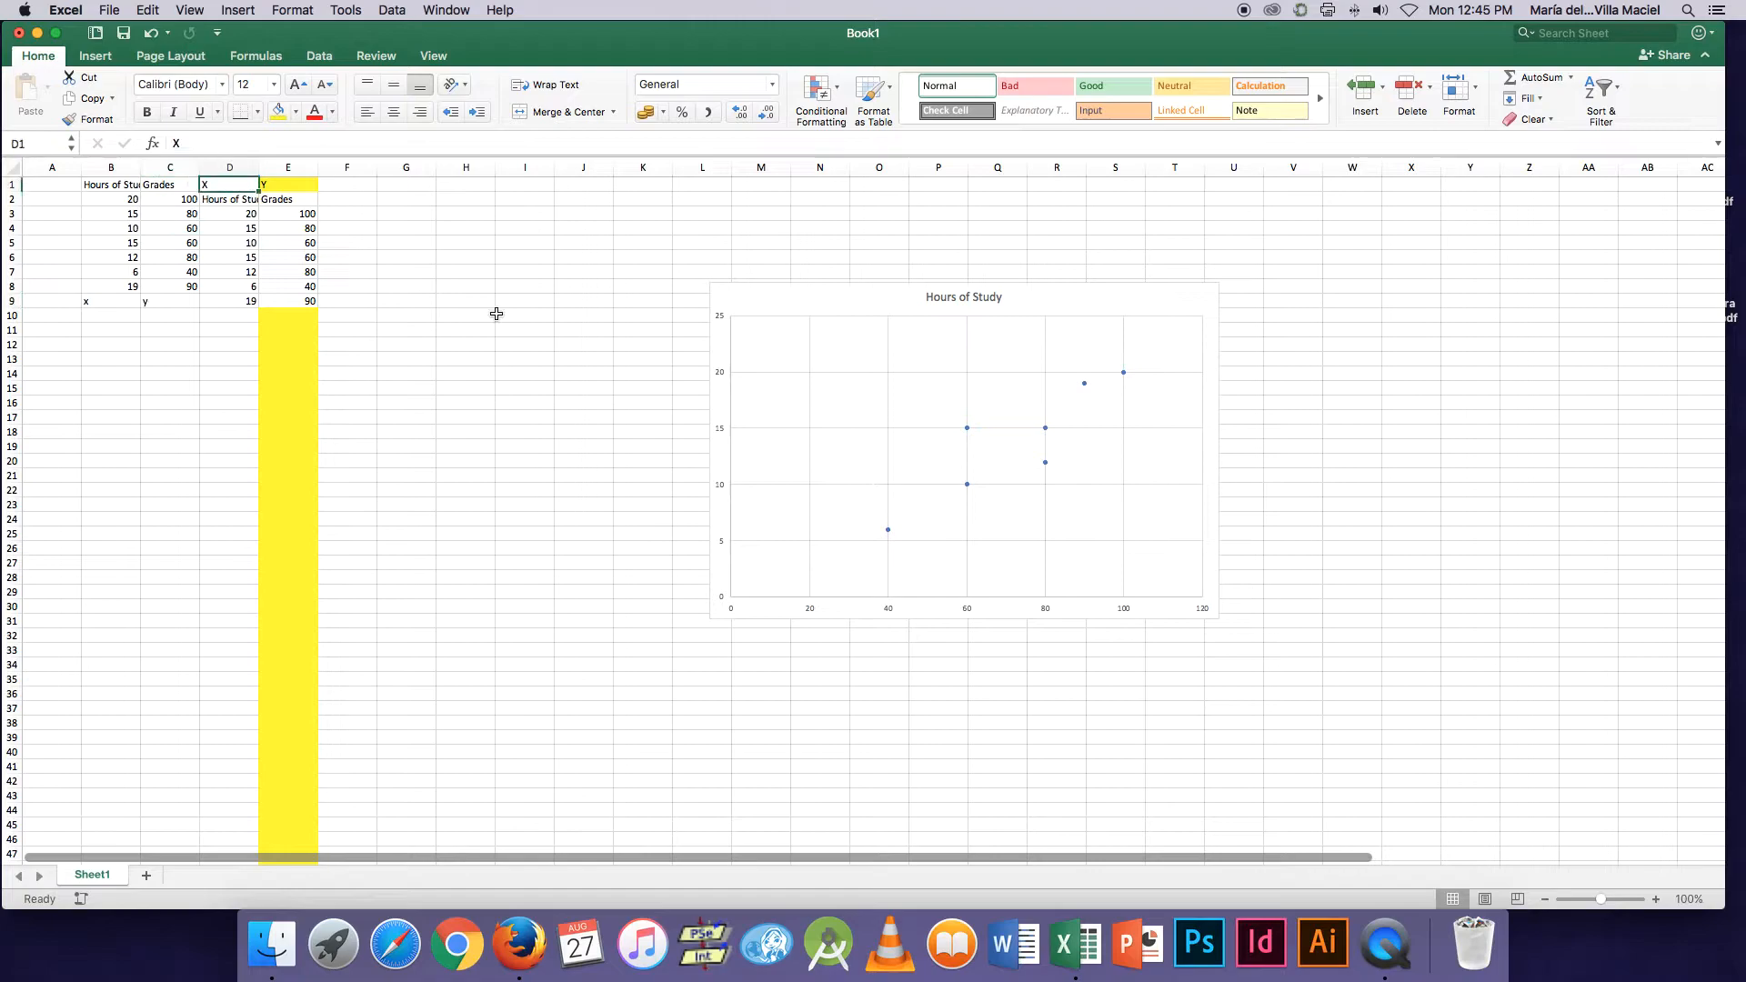
pyautogui.click(788, 304)
pyautogui.press('Escape')
pyautogui.moveTo(229, 167); pyautogui.dragTo(285, 168)
pyautogui.rightClick(289, 171)
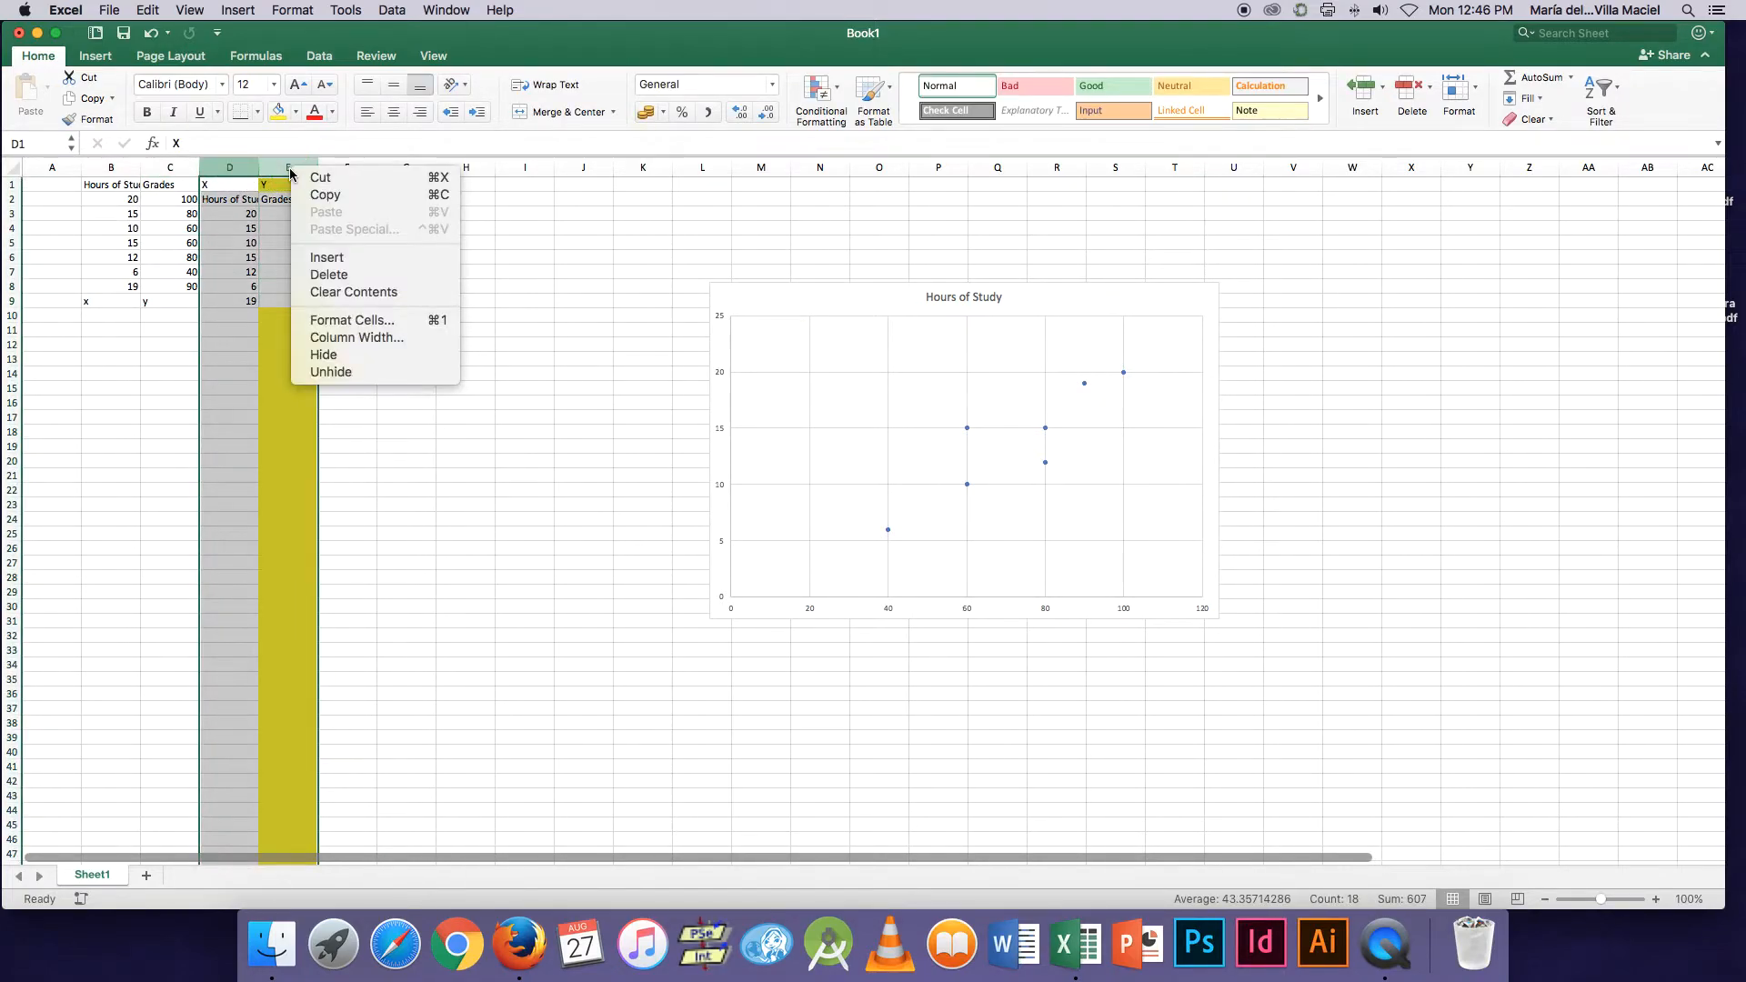
pyautogui.click(328, 275)
pyautogui.click(191, 271)
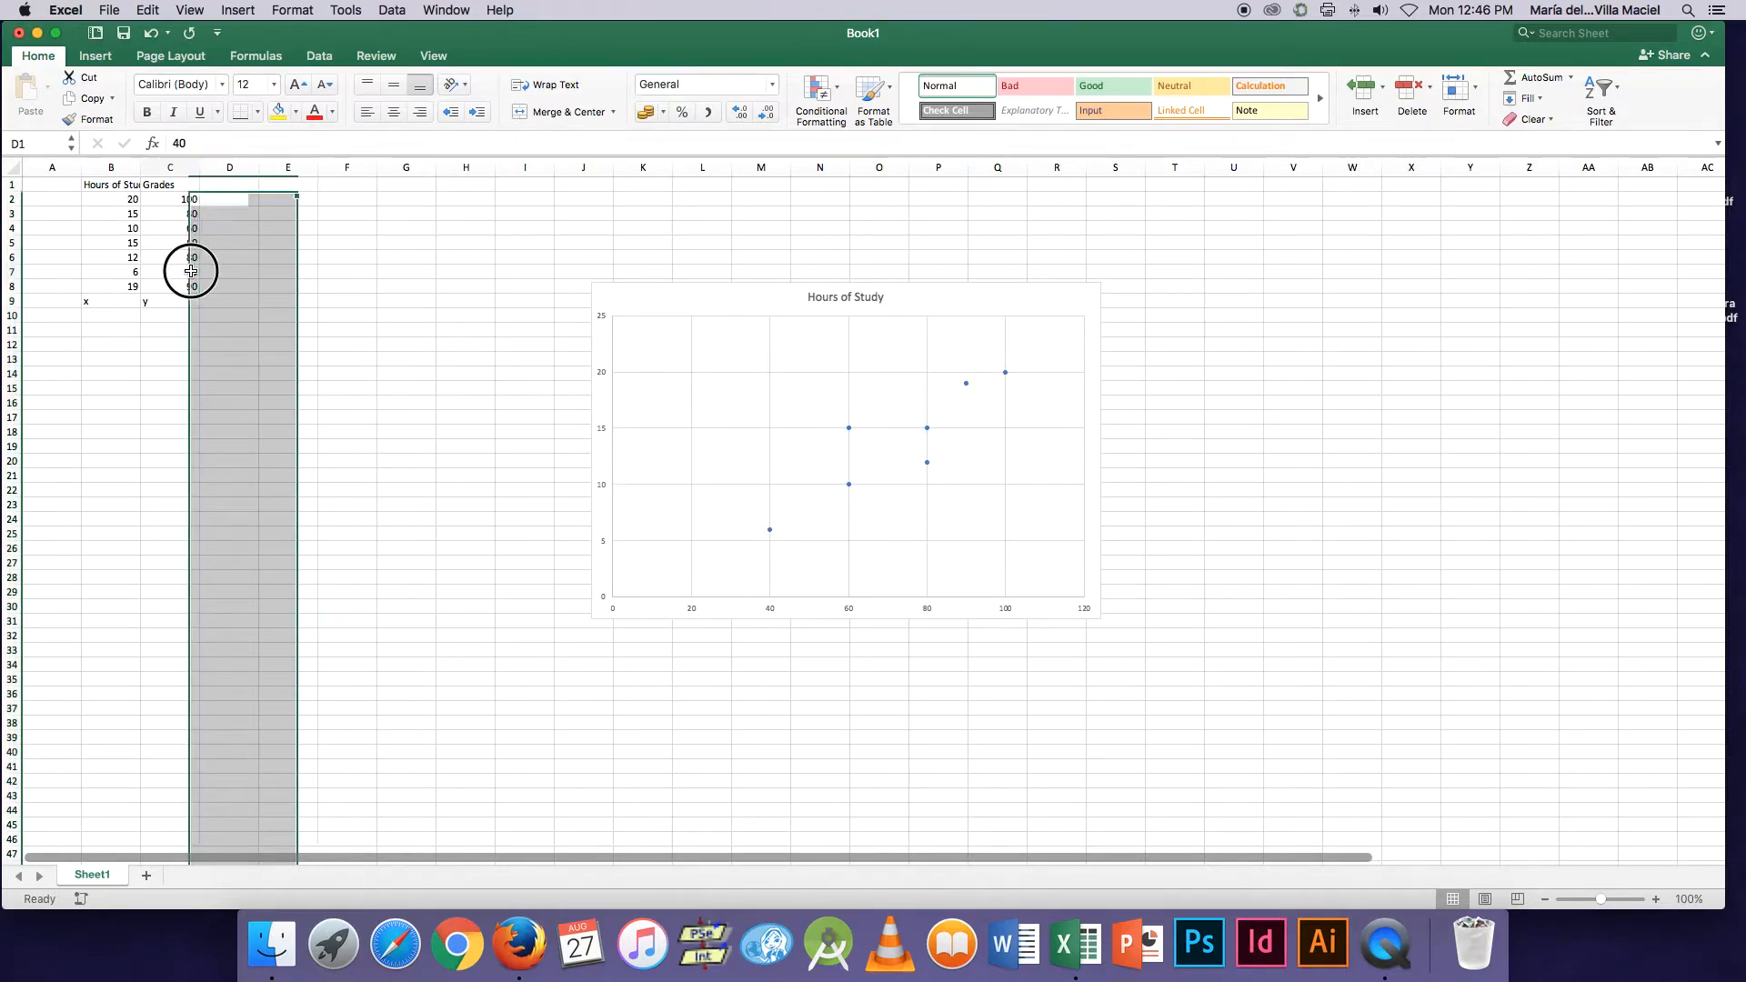
pyautogui.doubleClick(140, 168)
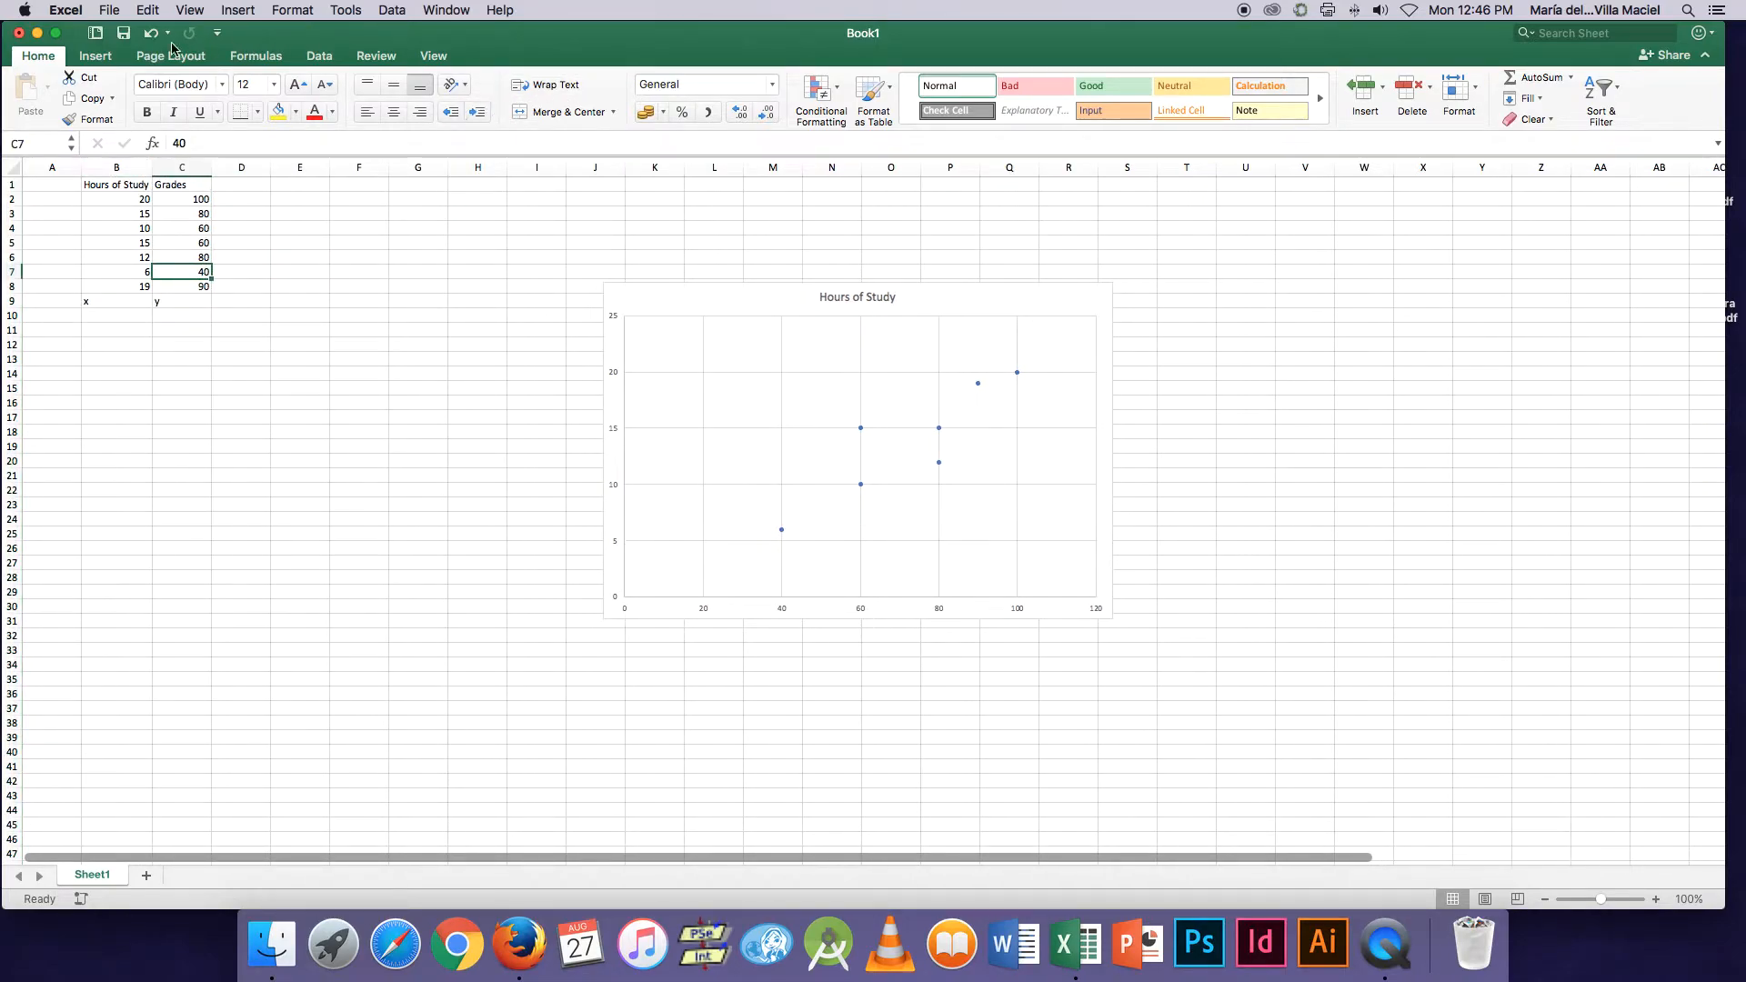
pyautogui.click(96, 56)
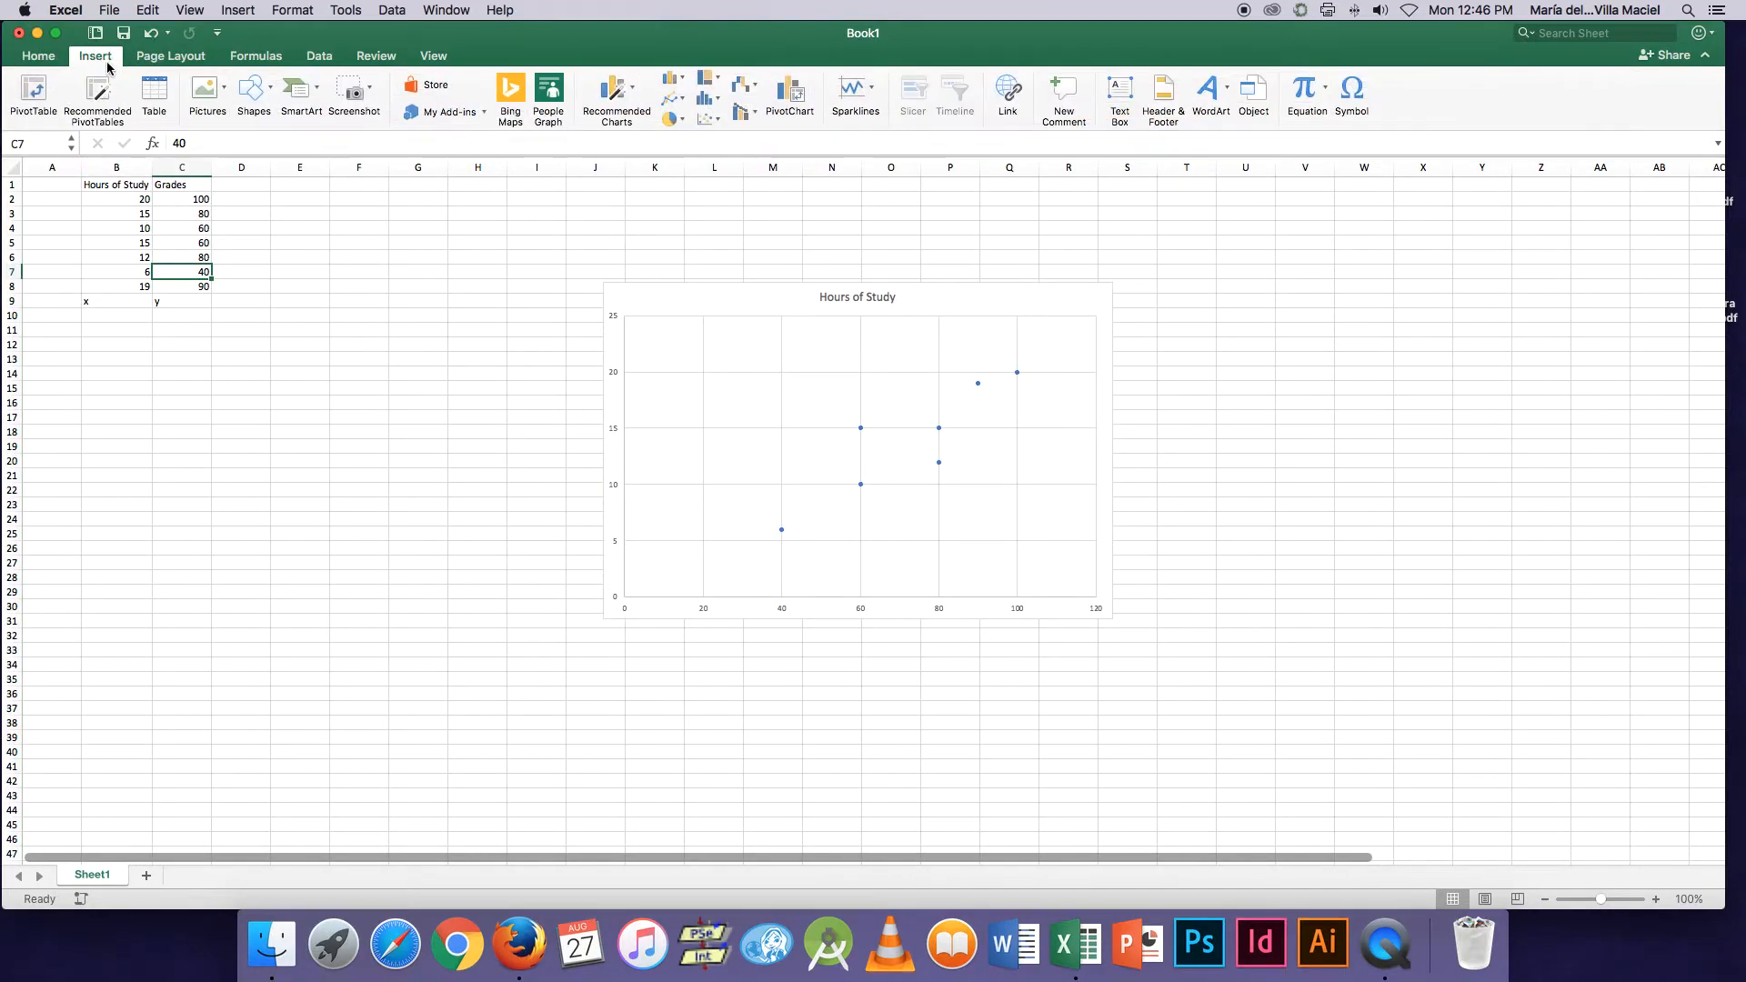
pyautogui.click(708, 119)
pyautogui.click(733, 193)
pyautogui.scroll(-10, 389, 332)
pyautogui.scroll(10, 390, 332)
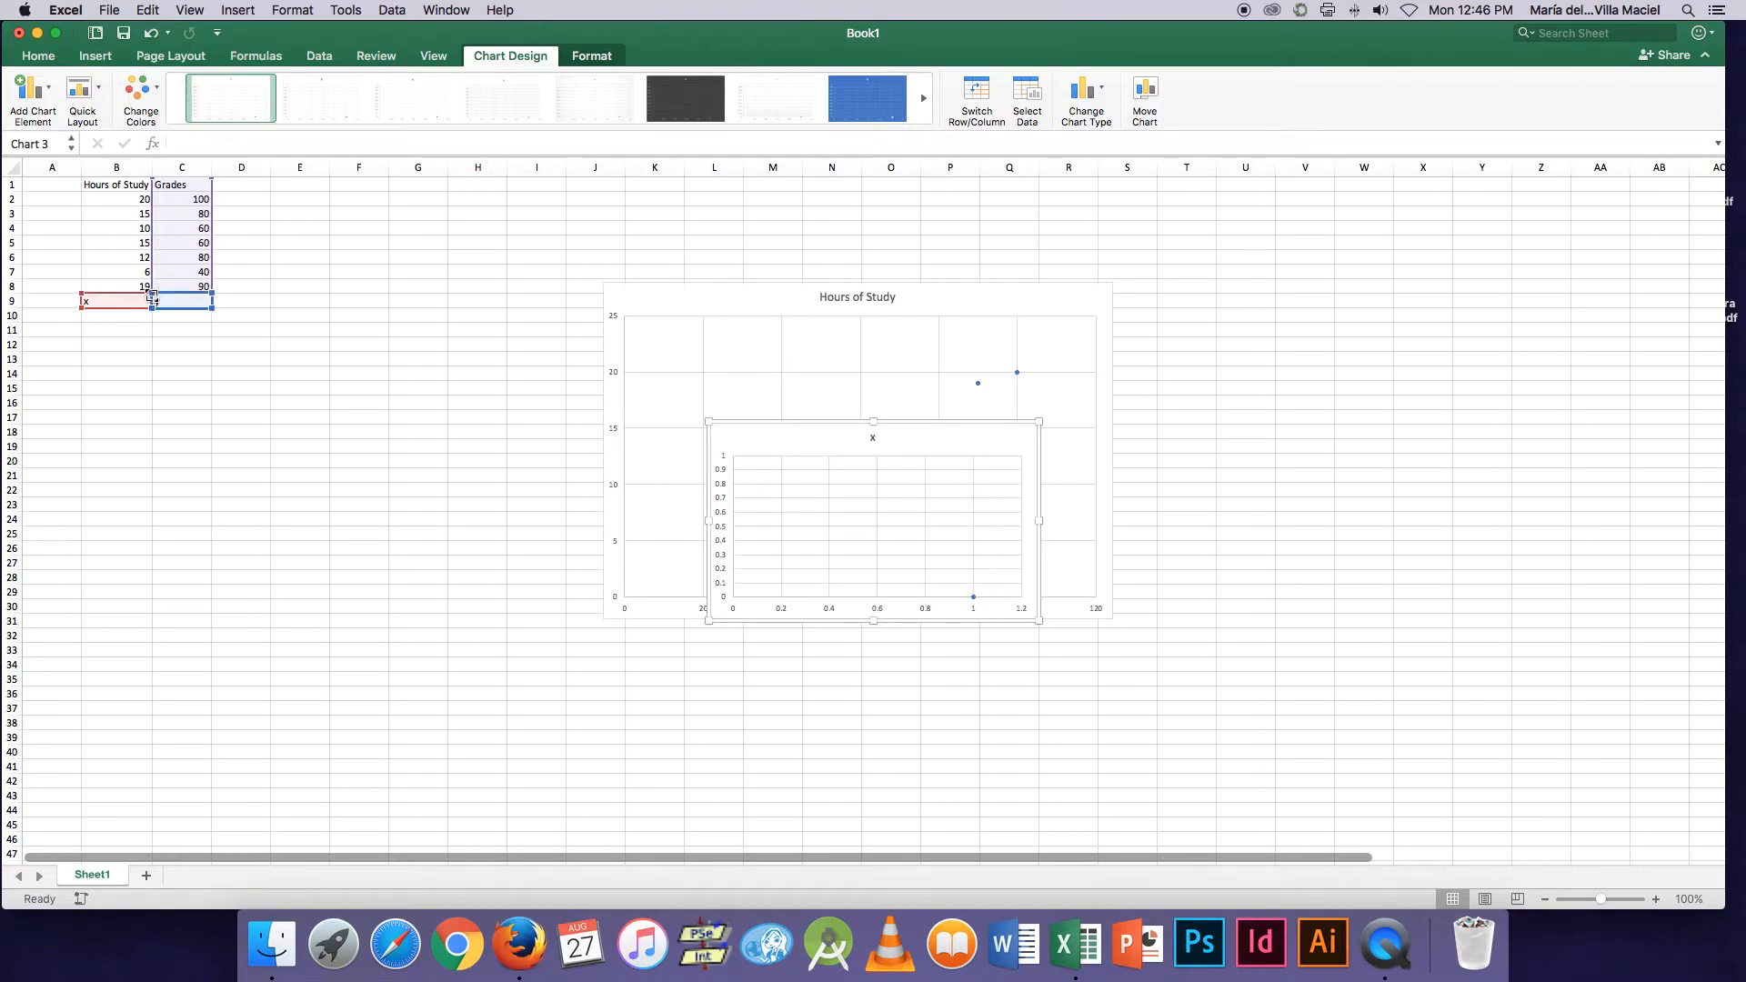
pyautogui.press('super+z')
# Insert a markers-only scatter chart of the Hours of Study and Grades data in B1:C8.
pyautogui.scroll(-2, 300, 336)
pyautogui.scroll(2, 106, 229)
pyautogui.moveTo(106, 188); pyautogui.dragTo(187, 284)
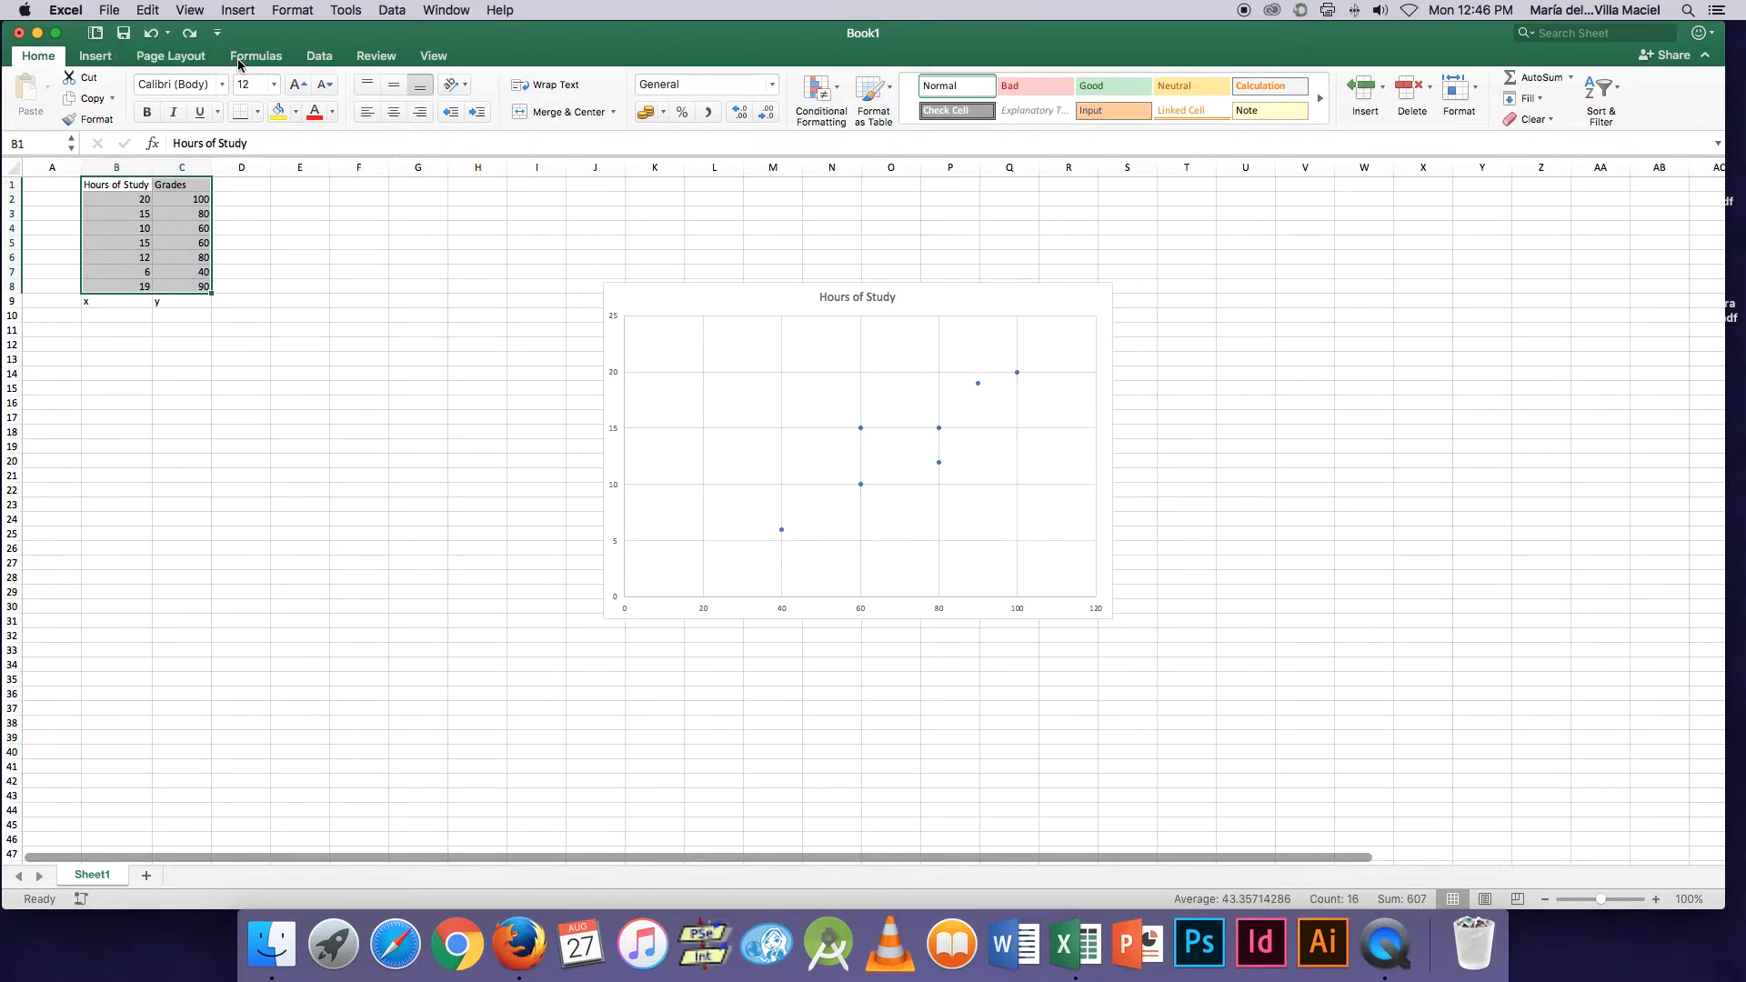
pyautogui.click(95, 58)
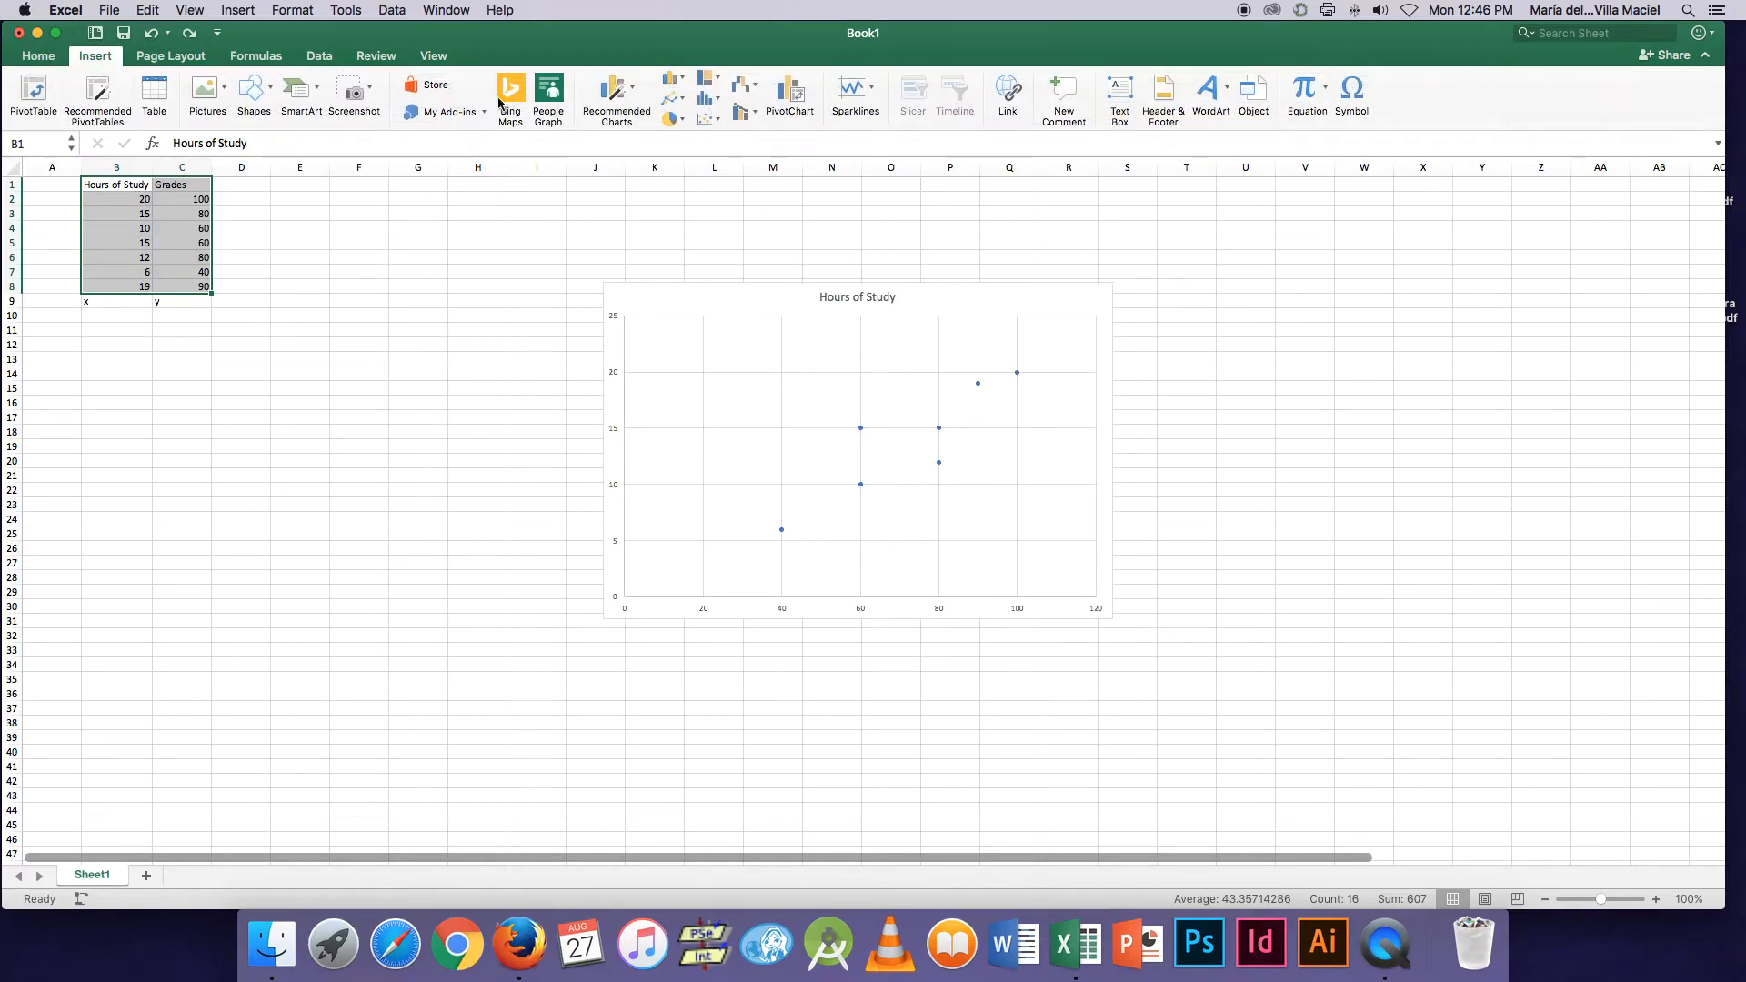
pyautogui.click(708, 119)
pyautogui.click(737, 187)
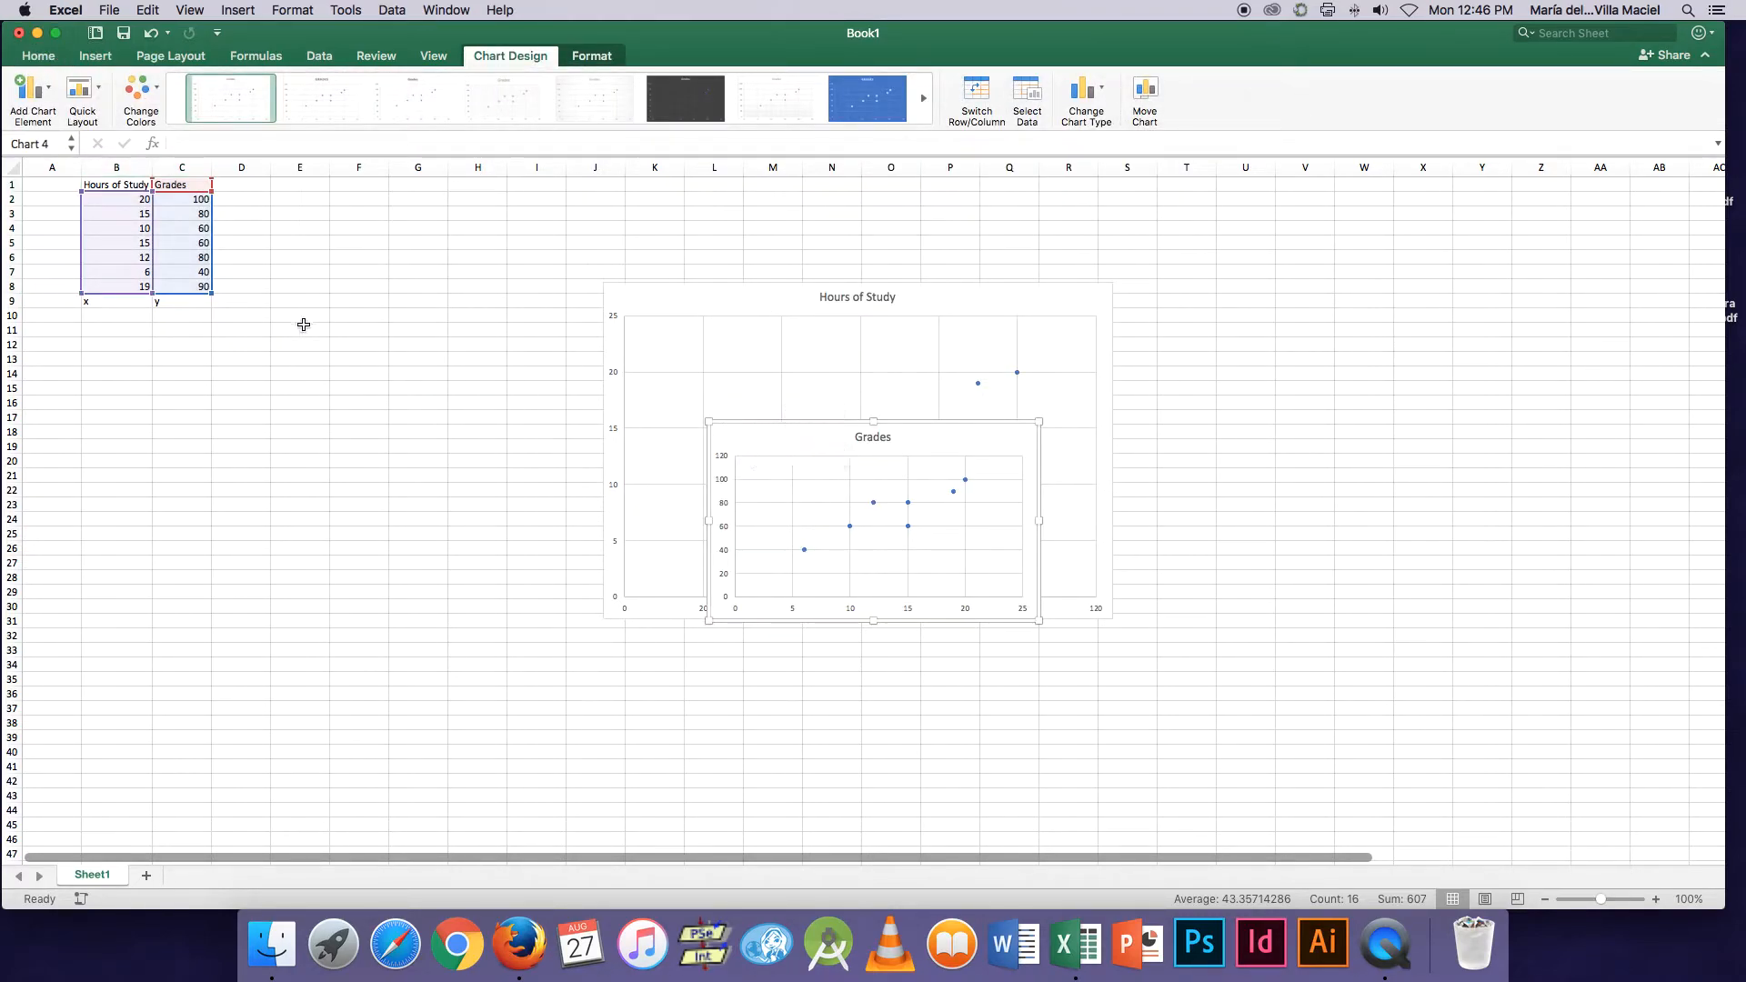
# Arrange the two charts side by side, with the Grades chart enlarged and the Hours of Study chart closer to the data.
pyautogui.moveTo(795, 428); pyautogui.dragTo(1252, 308)
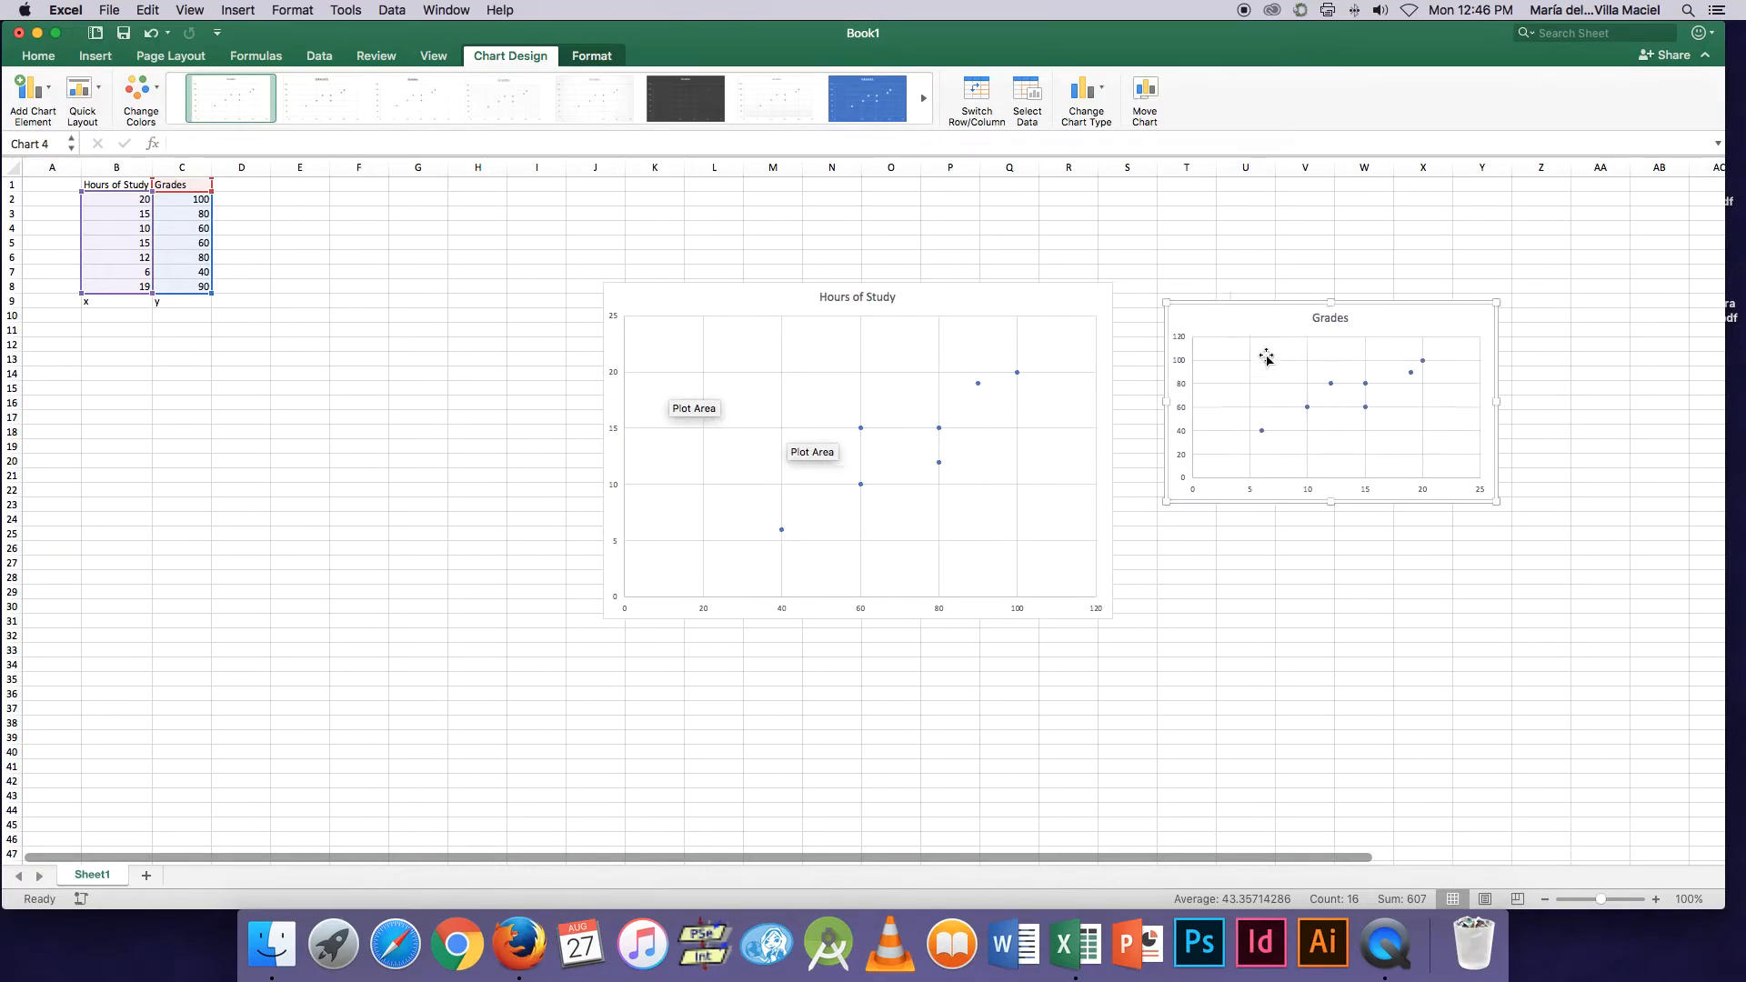
pyautogui.moveTo(1169, 503); pyautogui.dragTo(1048, 609)
pyautogui.moveTo(714, 282); pyautogui.dragTo(489, 278)
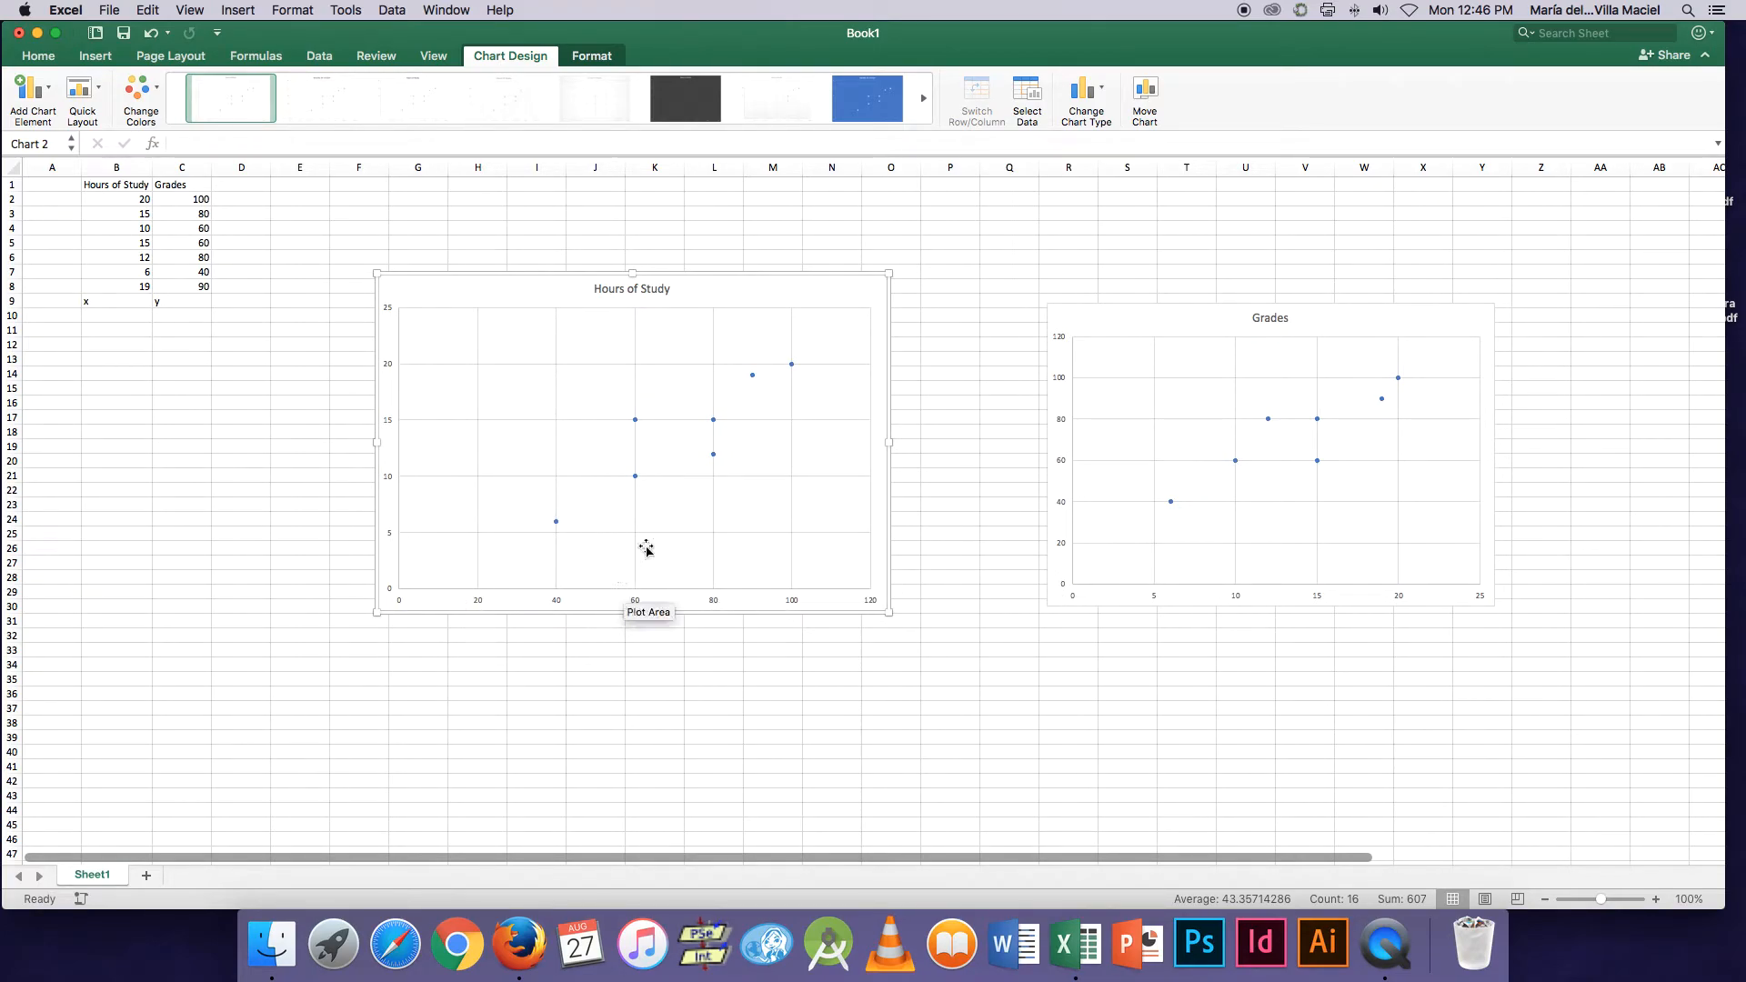
# Add a linear trendline to the Hours of Study chart's data series and display its equation on the chart.
pyautogui.click(791, 364)
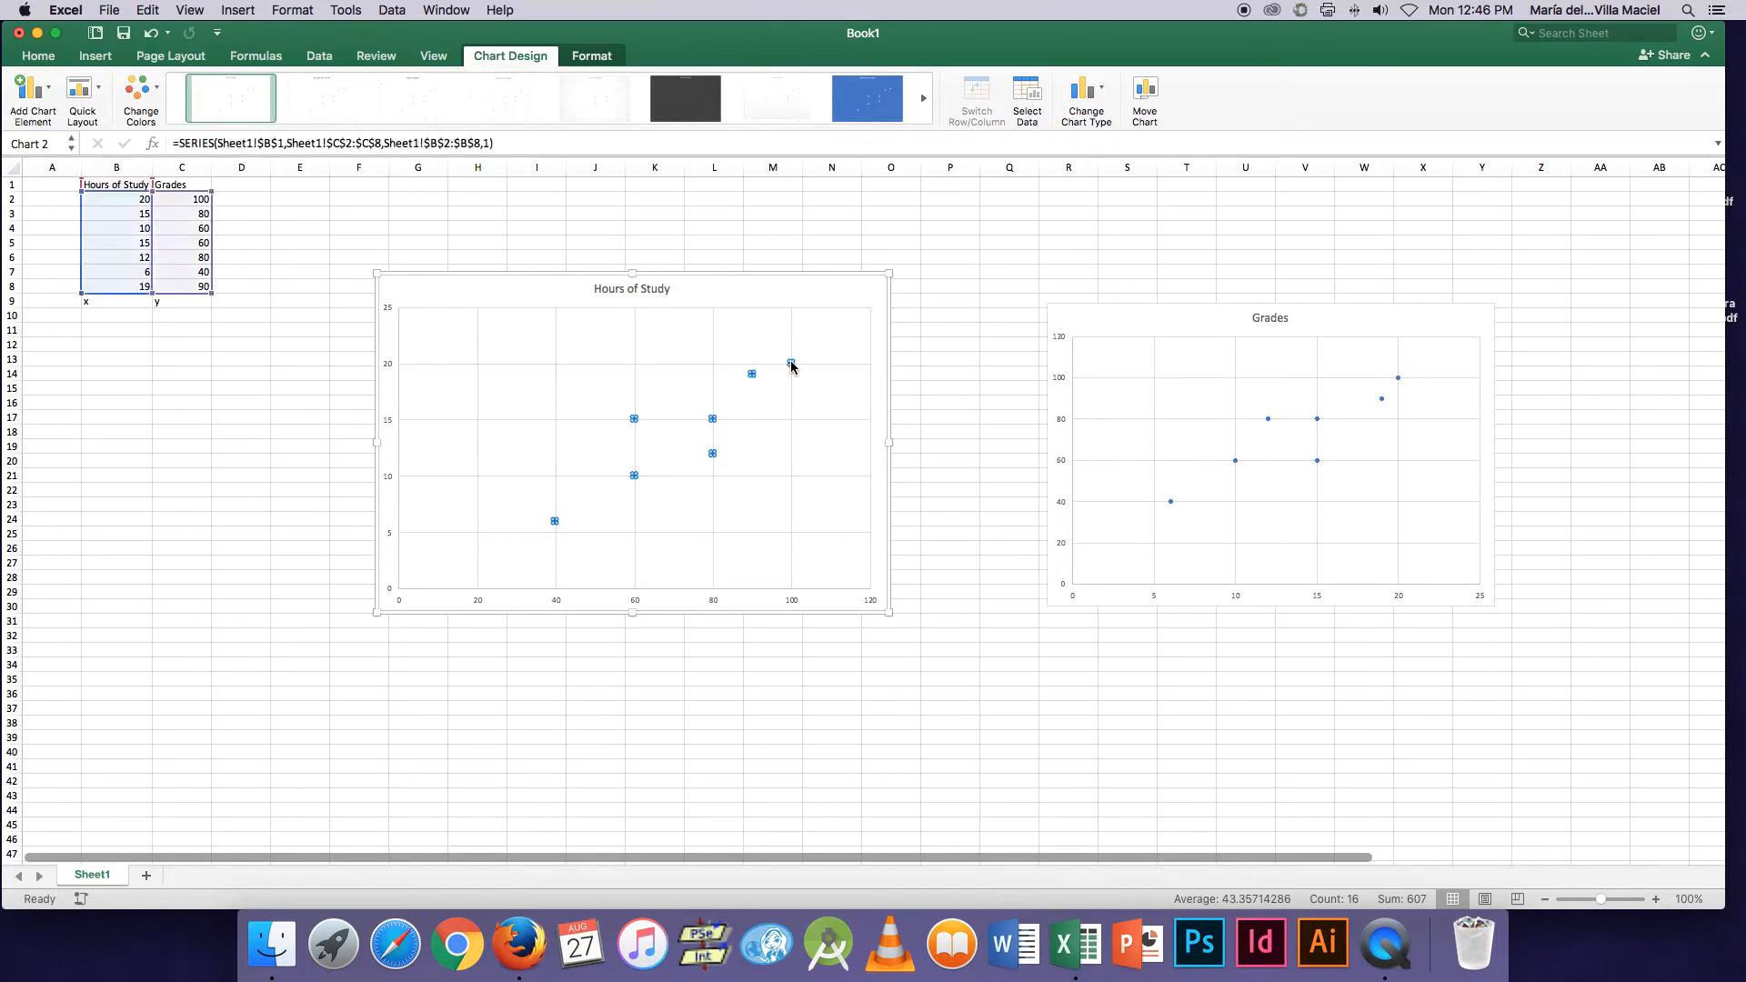
pyautogui.rightClick(792, 366)
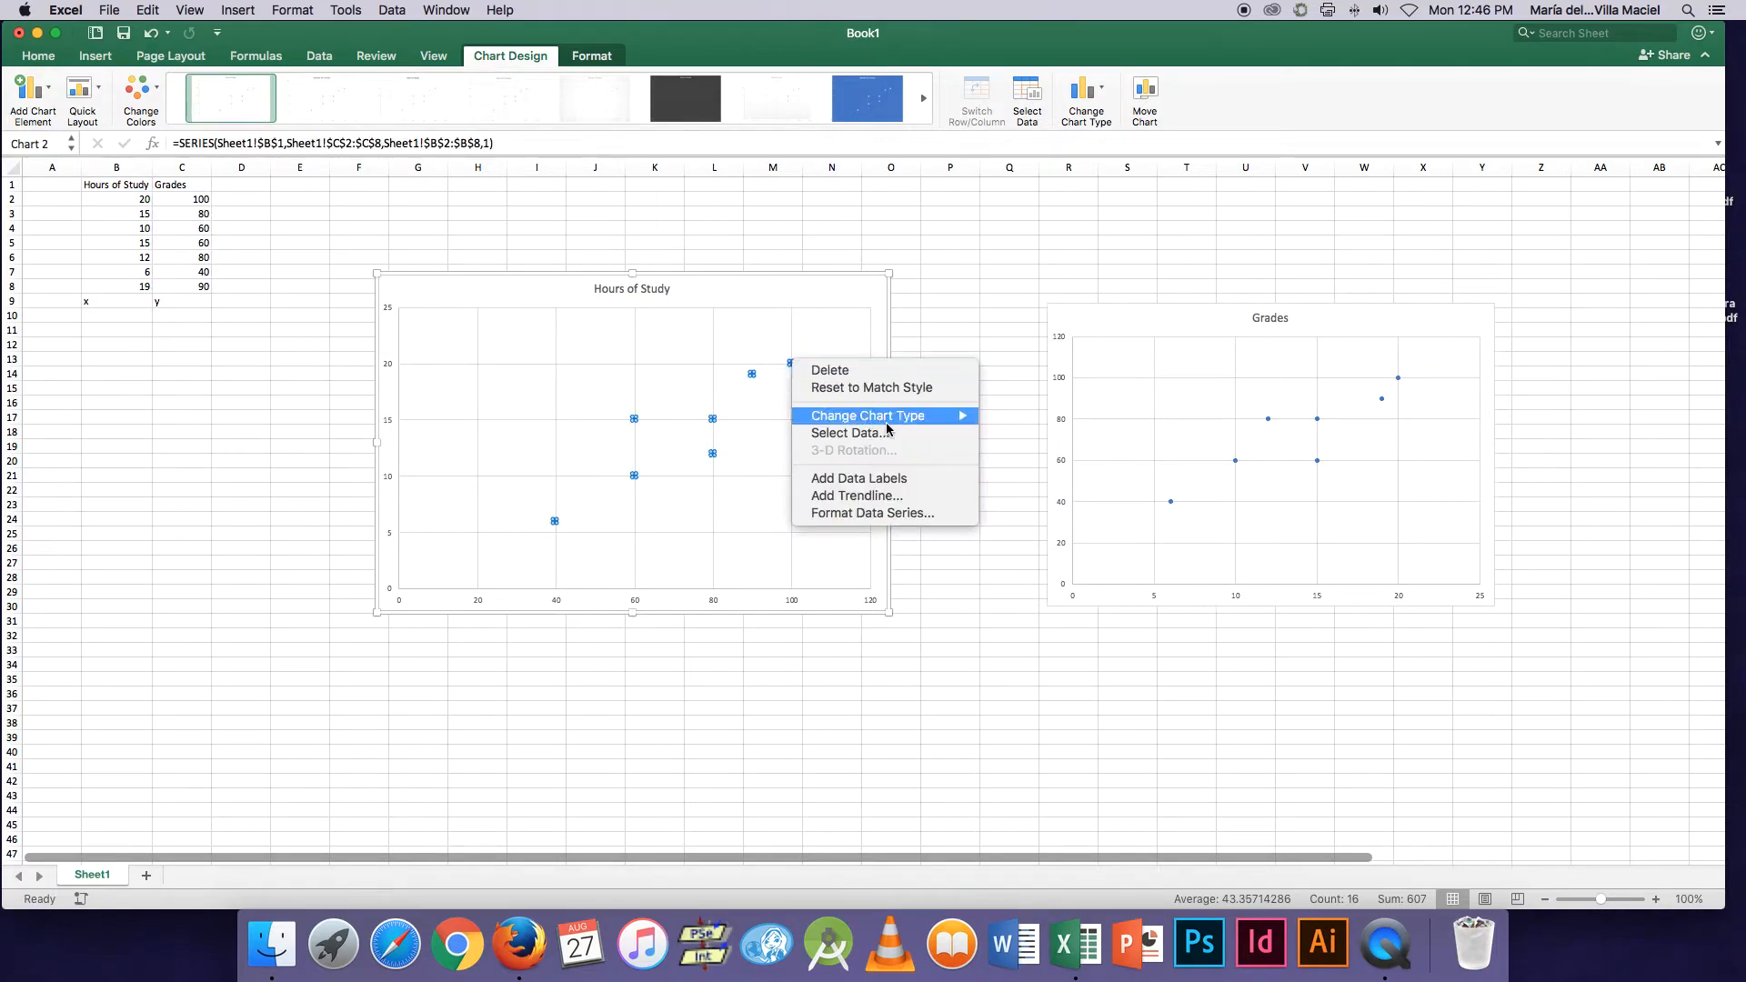
pyautogui.click(867, 506)
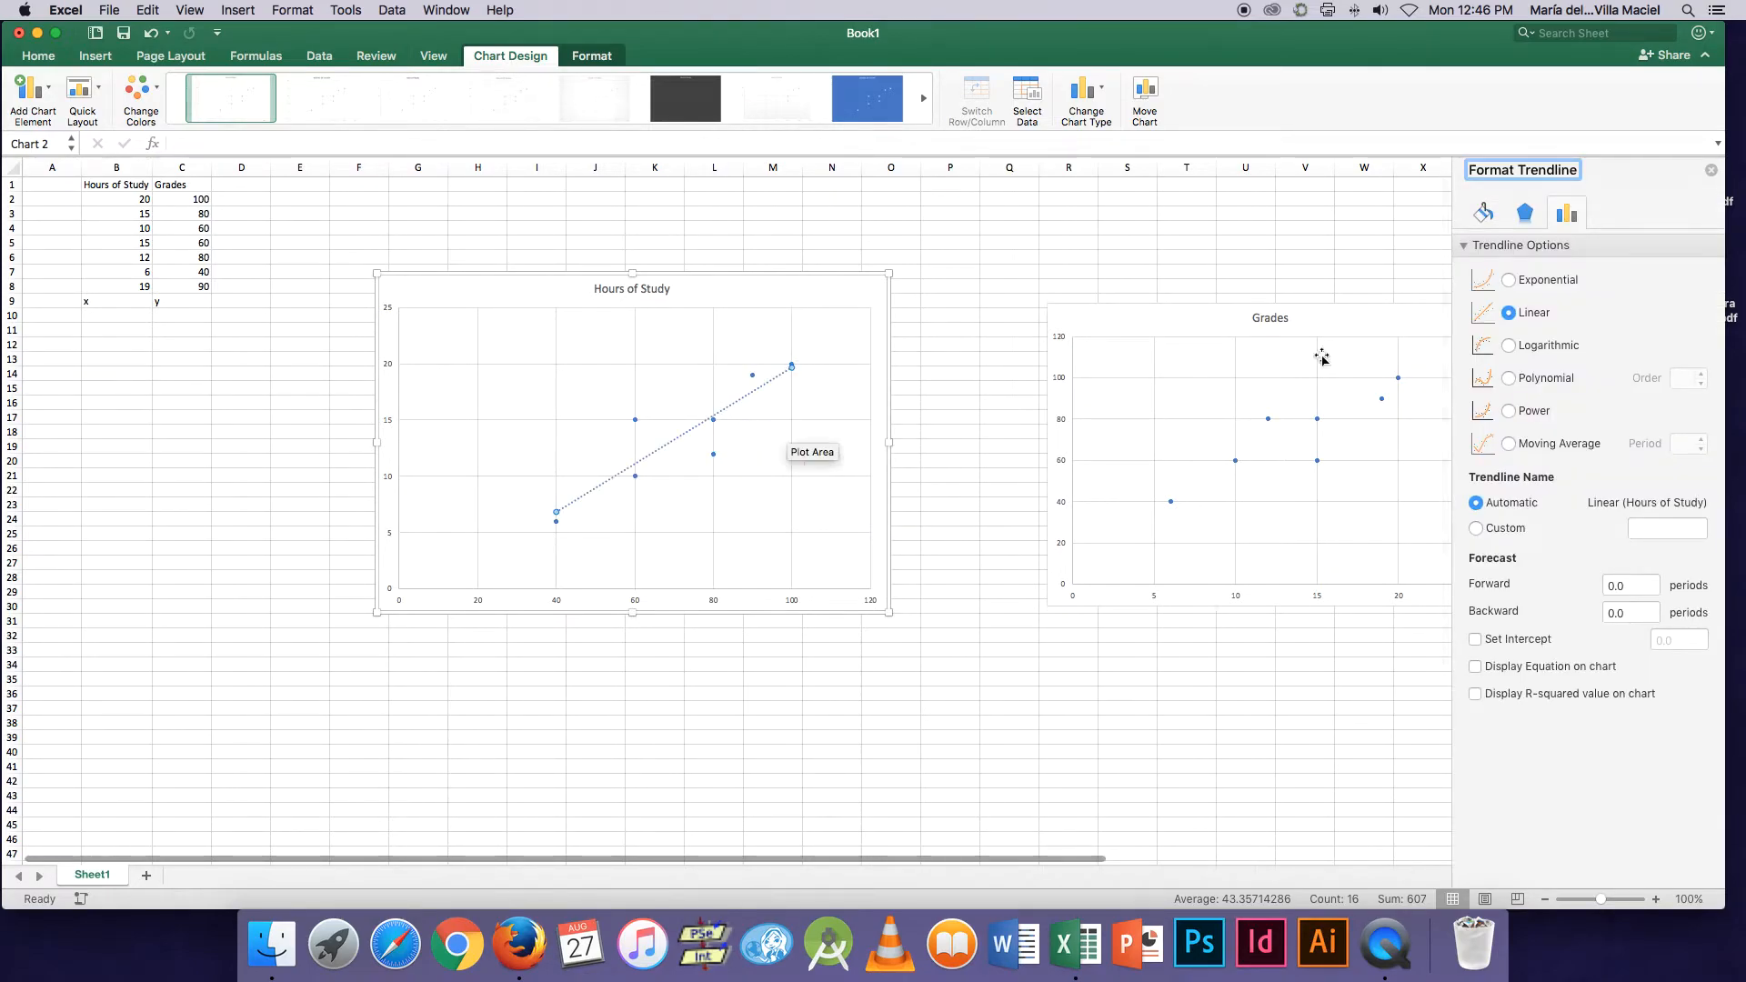
pyautogui.click(1543, 667)
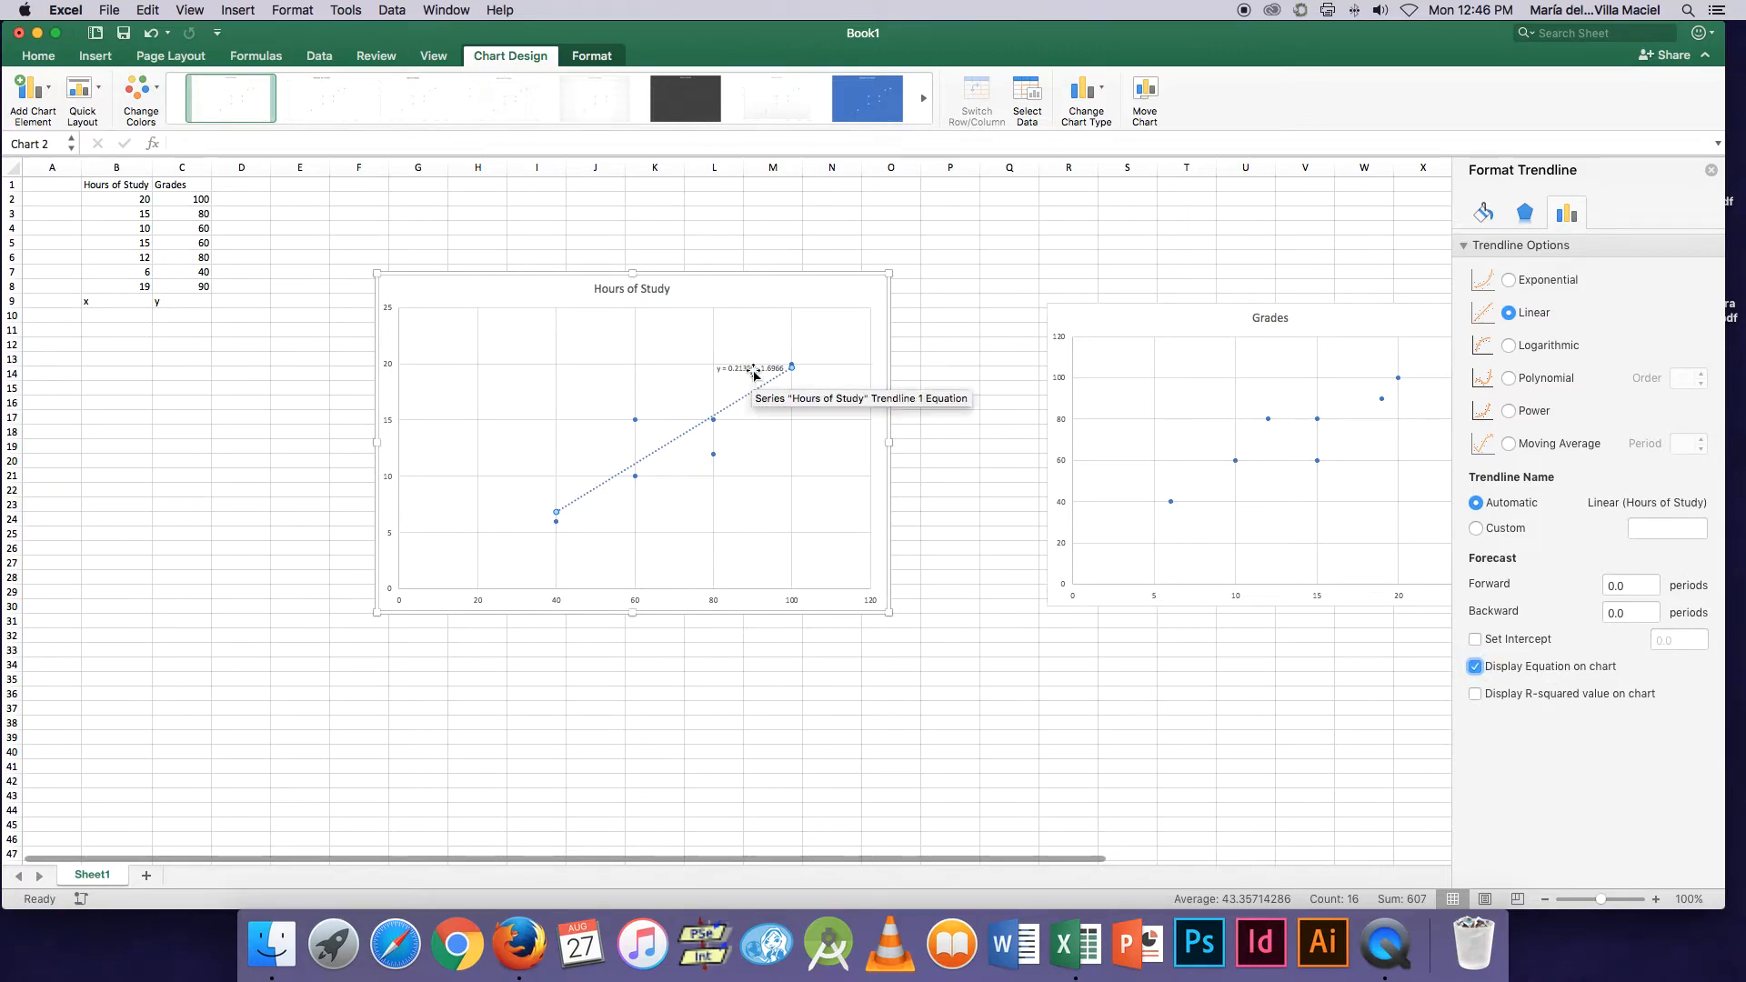
# Enlarge the trendline equation text on the Hours of Study chart to 24 points.
pyautogui.click(714, 362)
pyautogui.moveTo(714, 362); pyautogui.dragTo(684, 343)
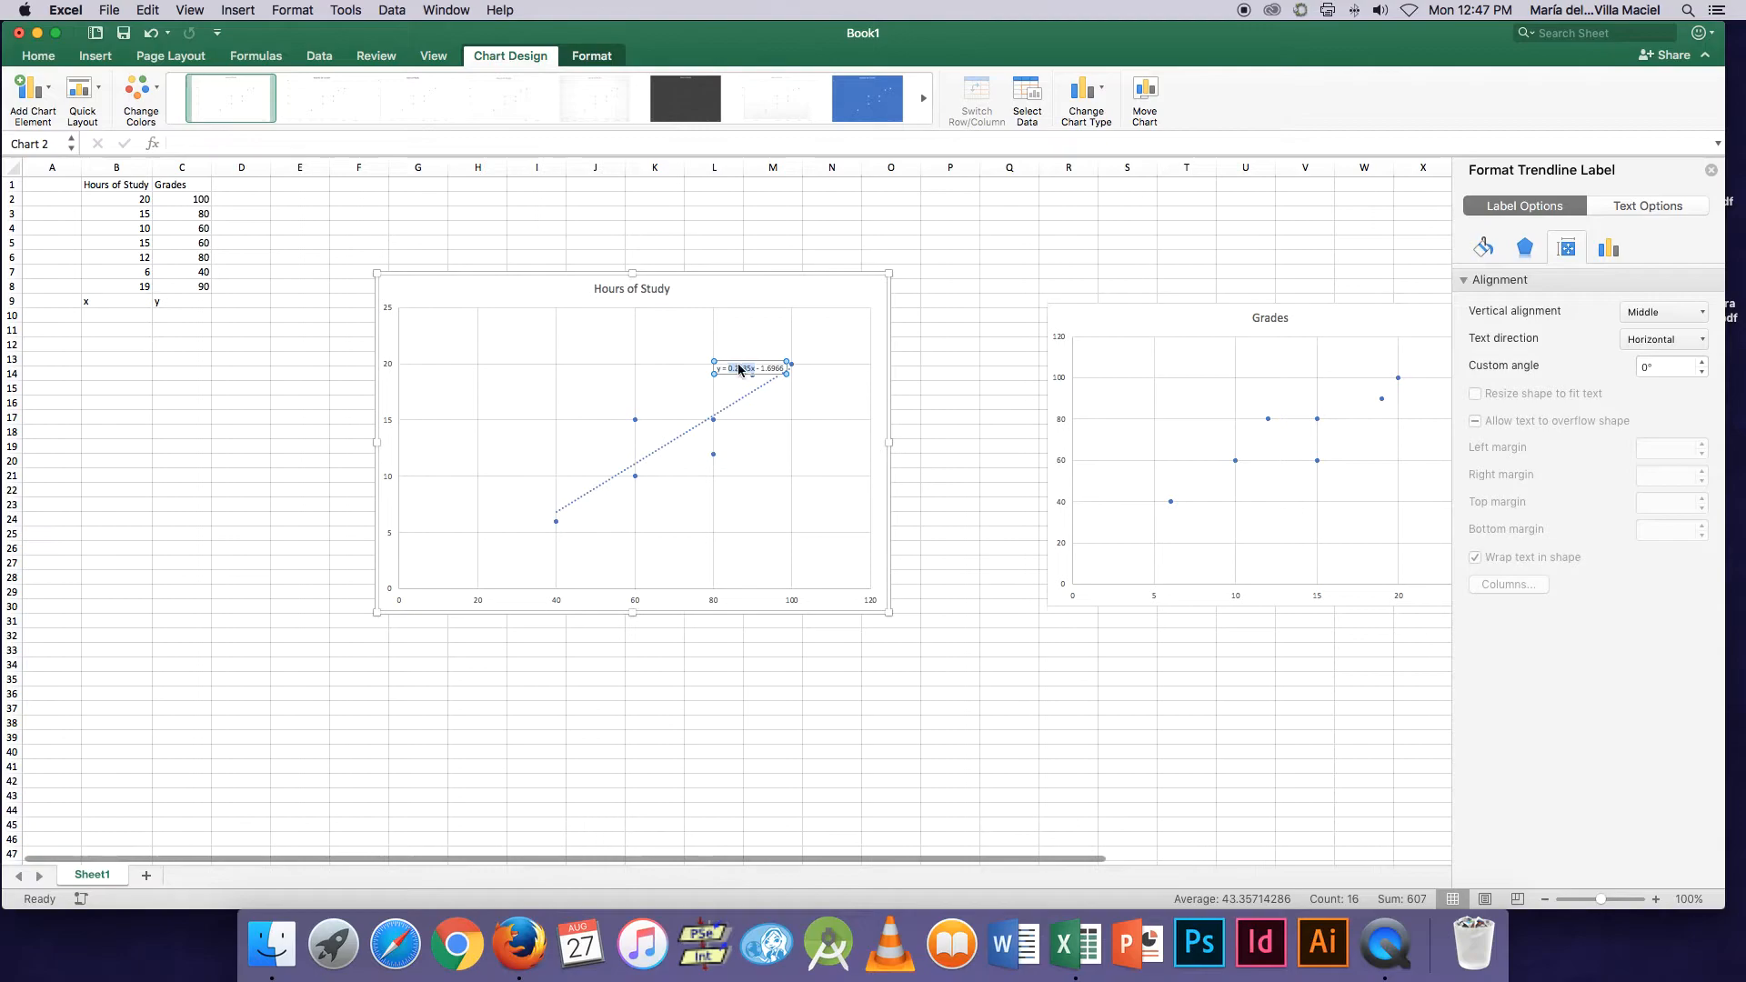
pyautogui.click(38, 56)
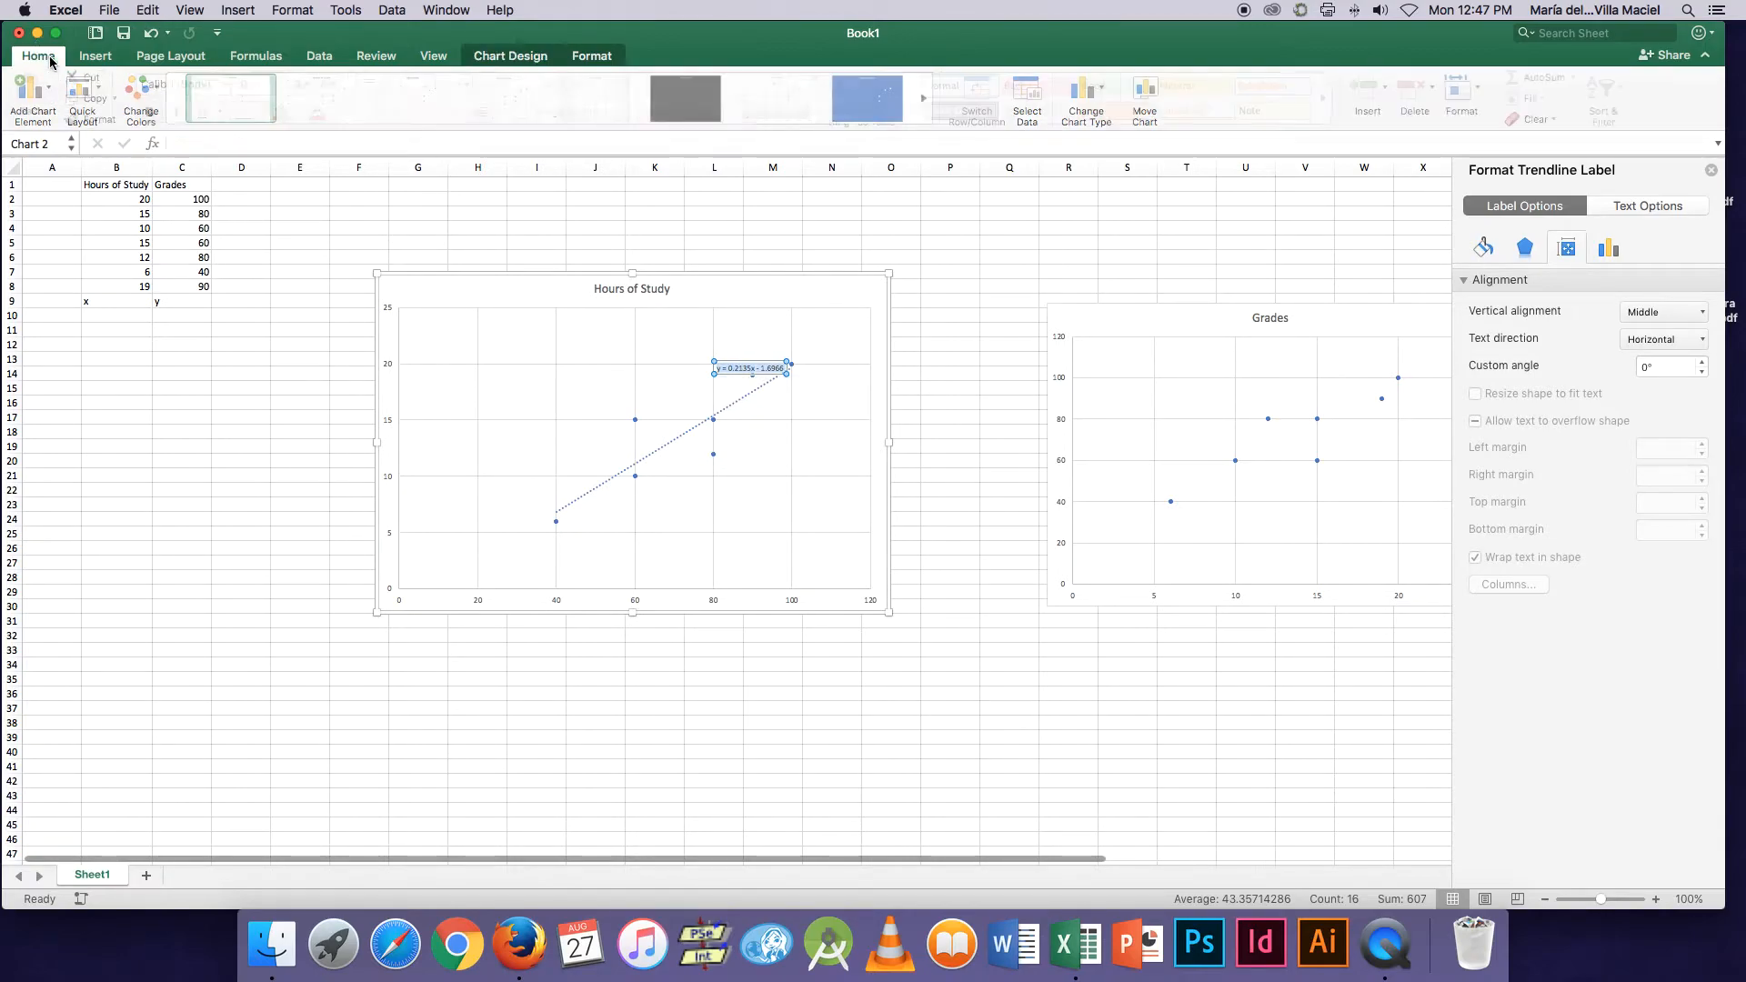
pyautogui.click(297, 86)
pyautogui.click(297, 87)
pyautogui.click(298, 86)
pyautogui.click(298, 86)
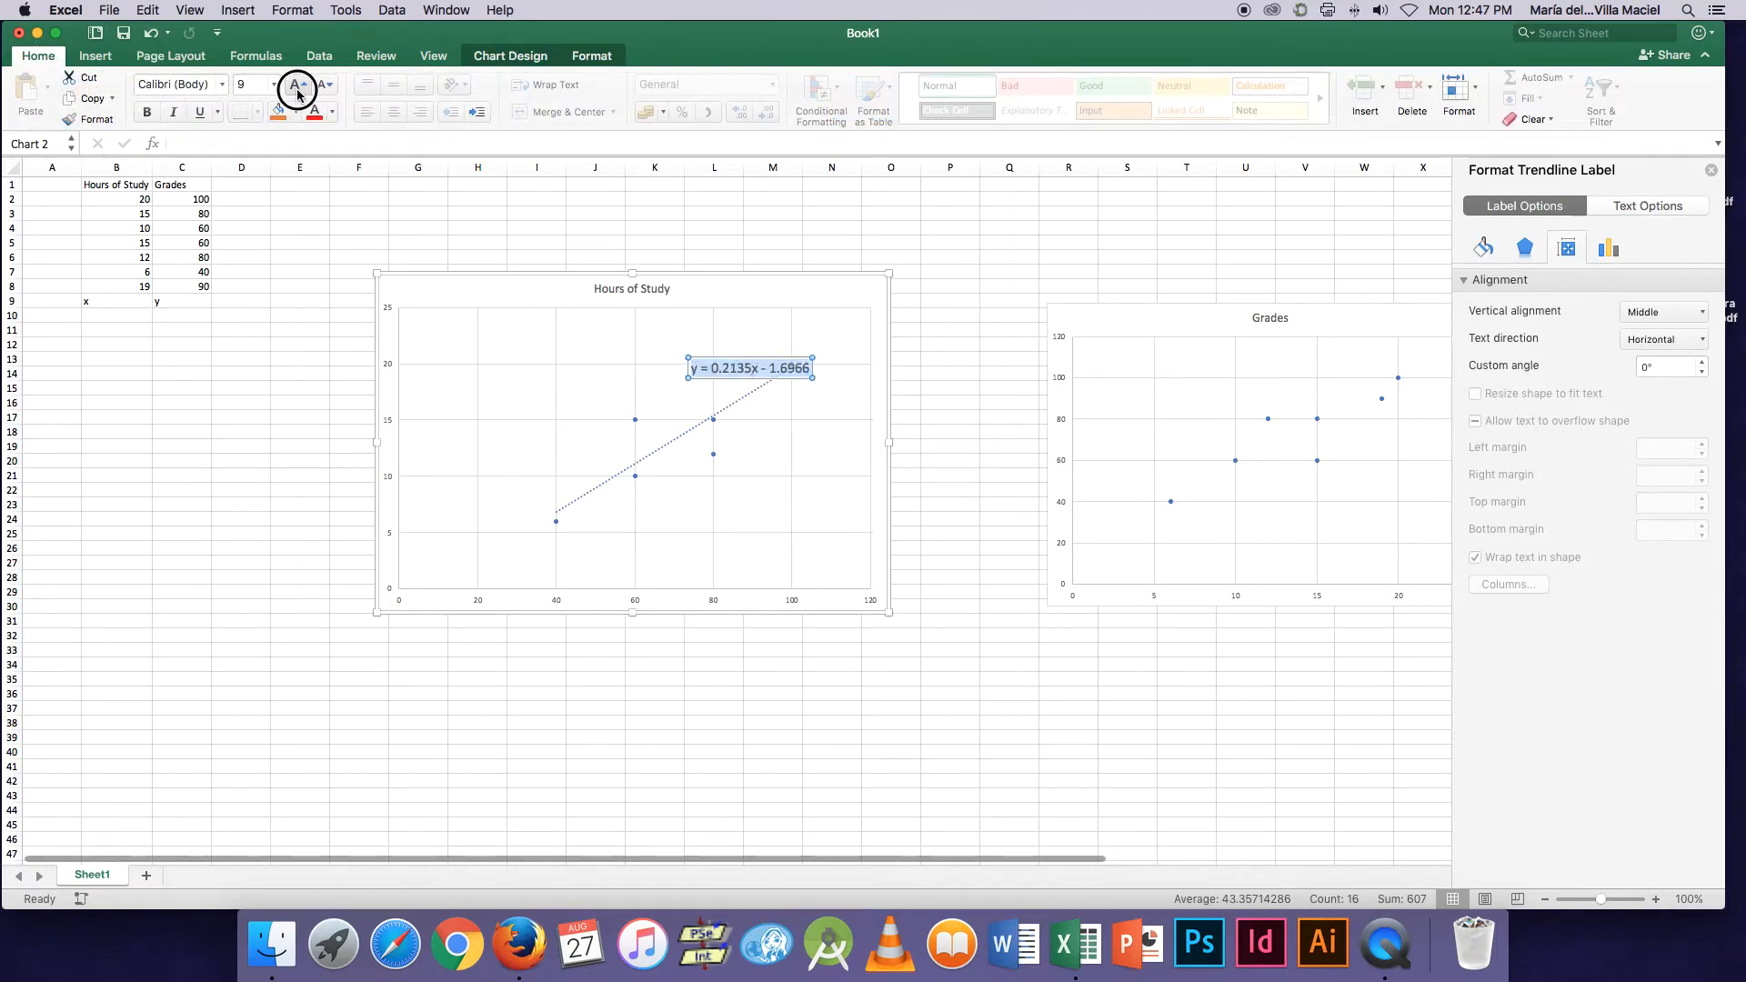
pyautogui.click(298, 87)
pyautogui.click(297, 87)
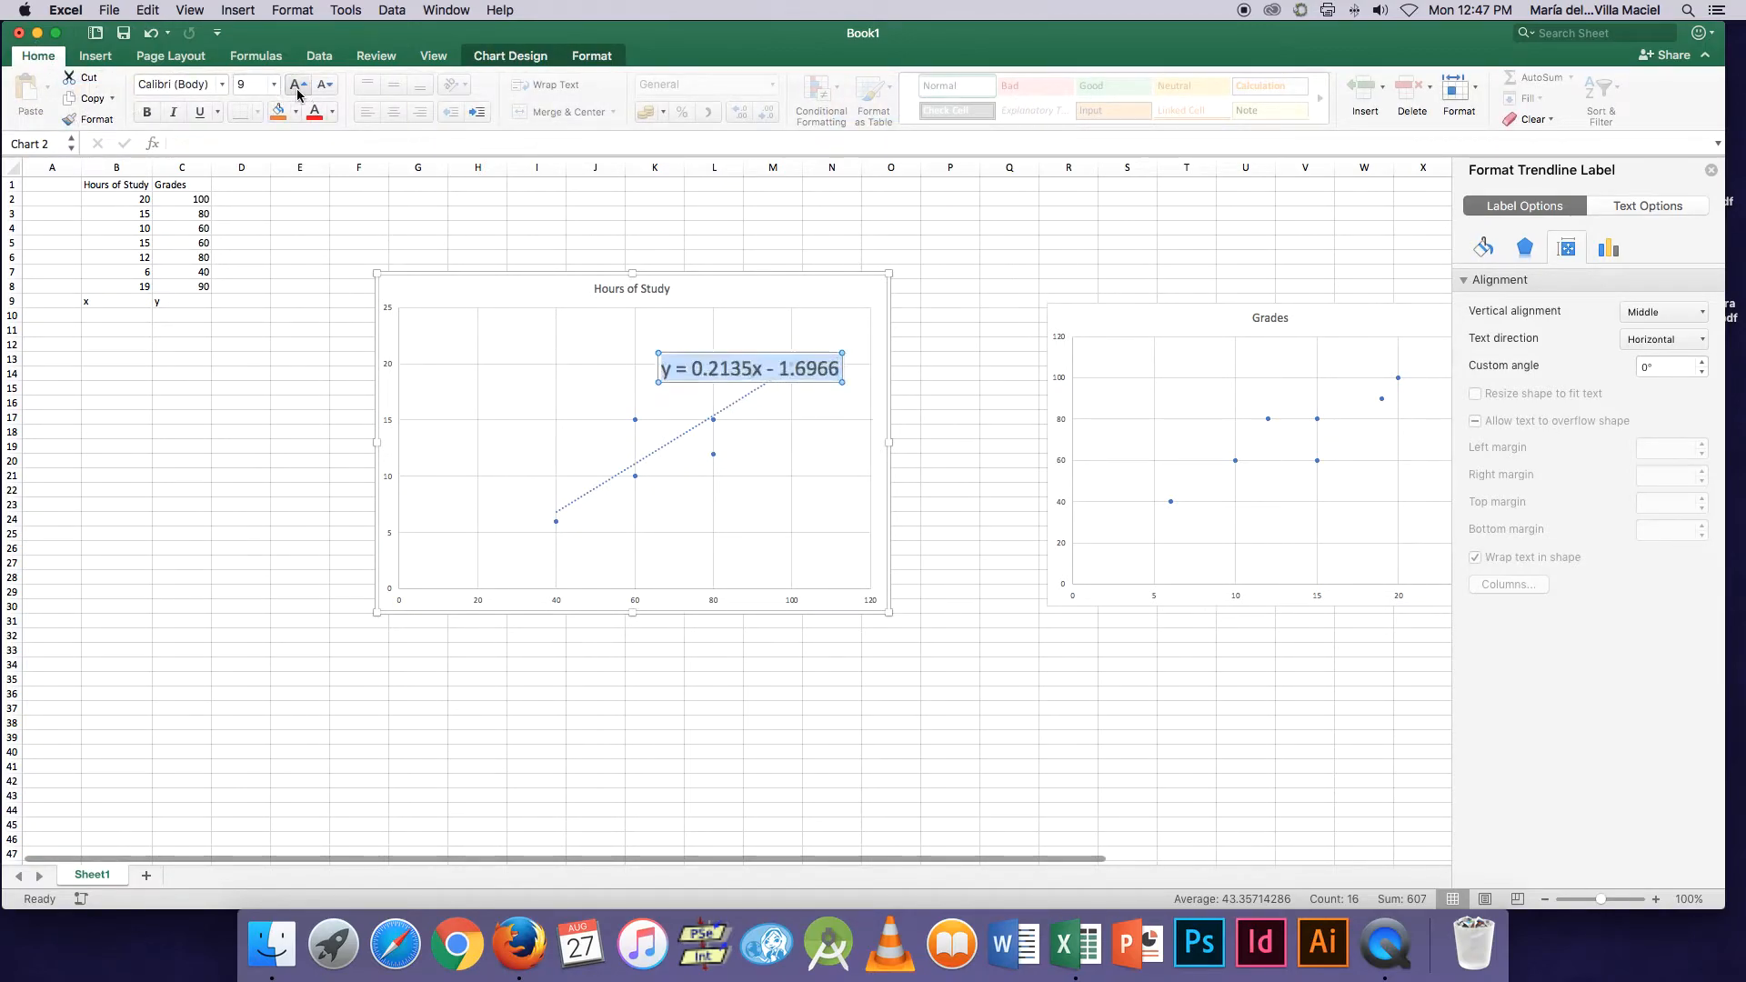
# Move the trendline equation to the empty area above the line, just below the Hours of Study title.
pyautogui.click(737, 338)
pyautogui.click(995, 389)
pyautogui.click(714, 357)
pyautogui.moveTo(694, 342); pyautogui.dragTo(664, 320)
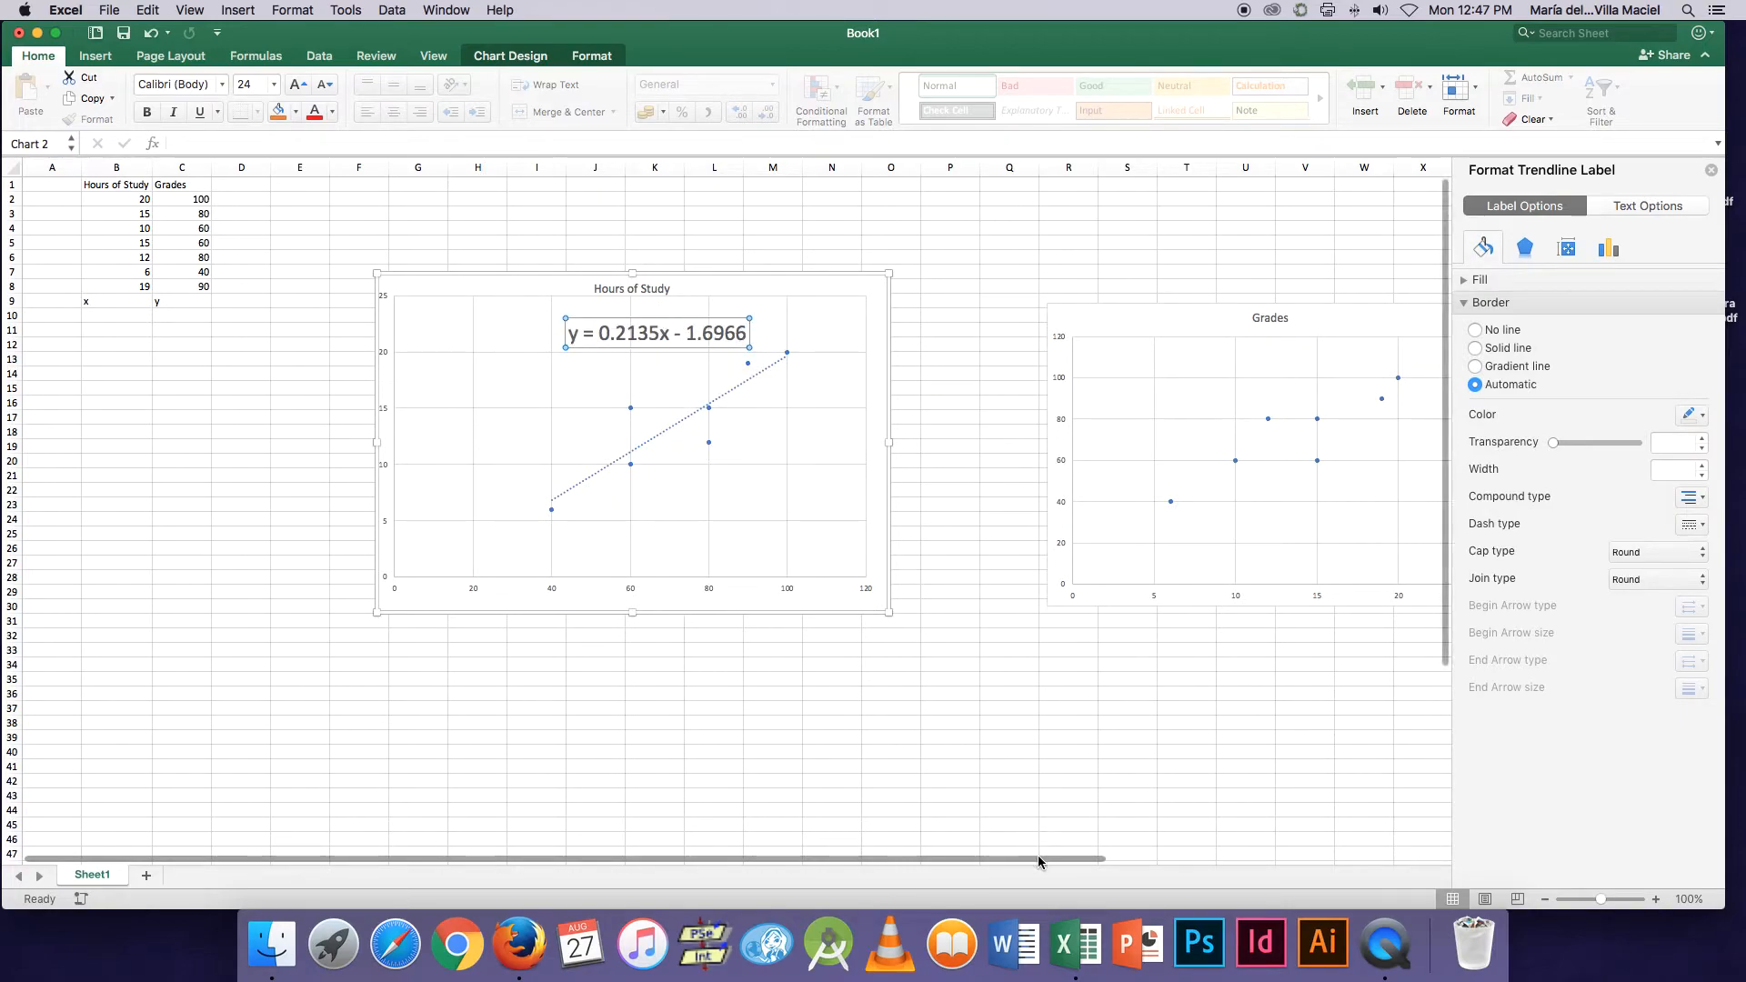
# Add a linear trendline to the Grades chart's data series and display its equation on the chart.
pyautogui.moveTo(1040, 859); pyautogui.dragTo(1087, 859)
pyautogui.click(1111, 502)
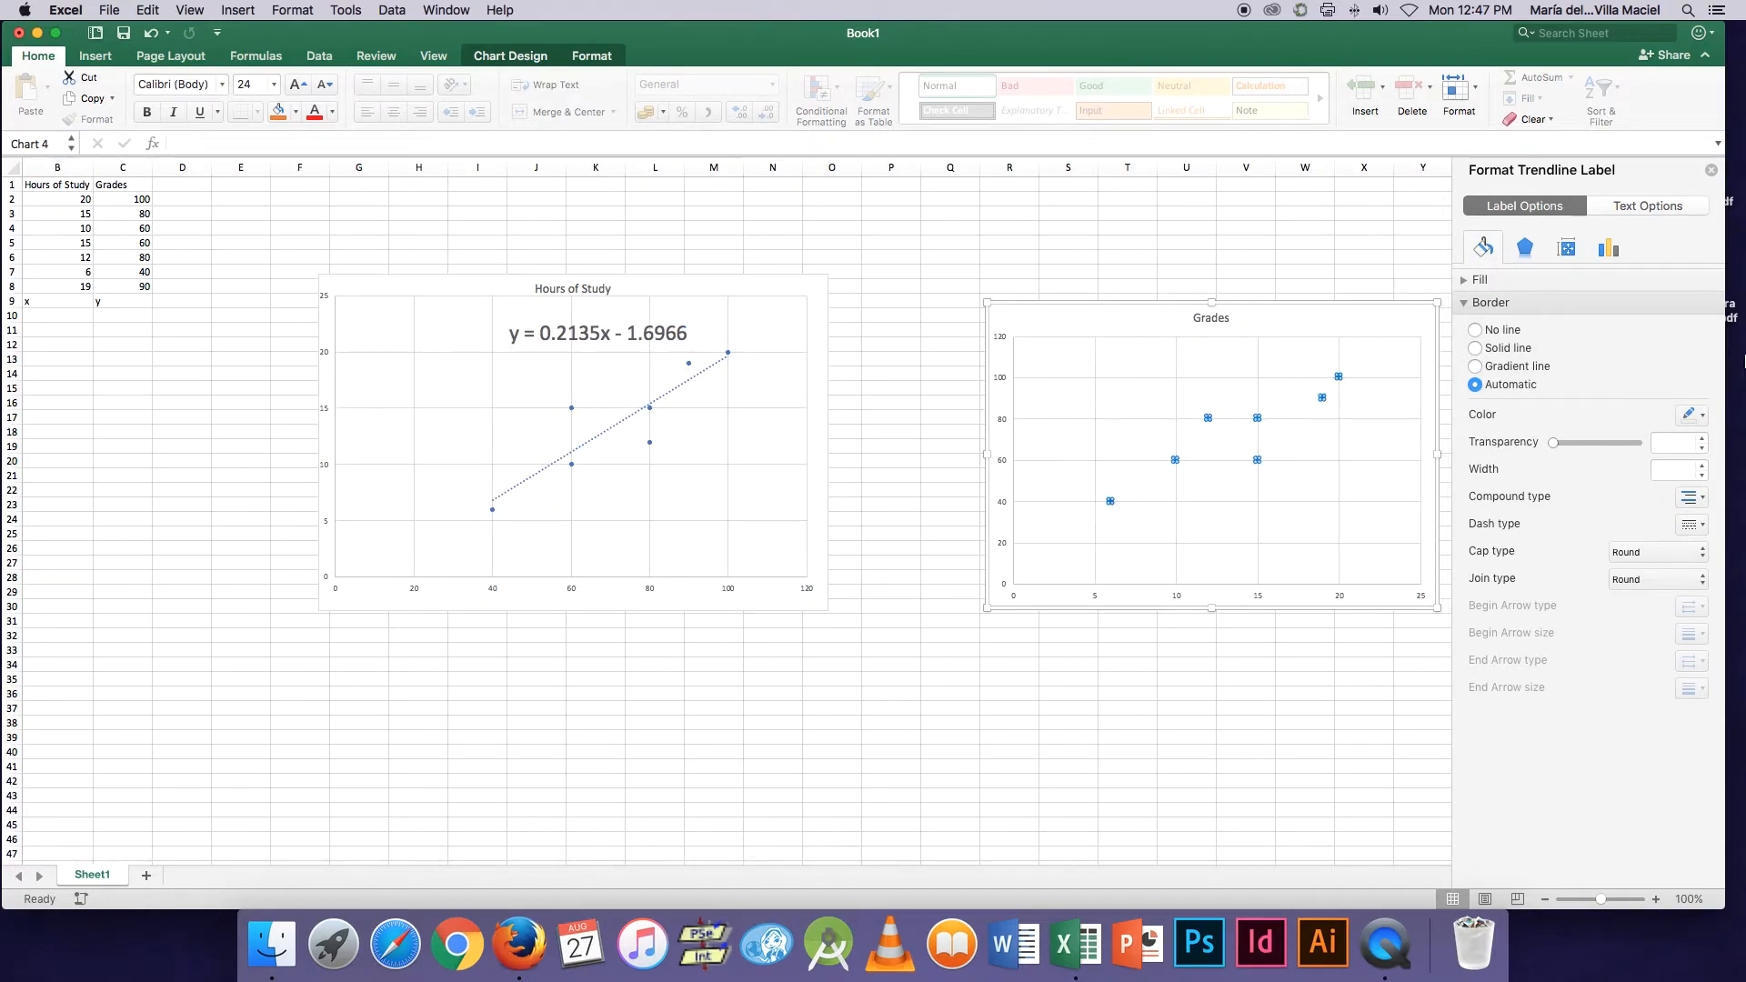
pyautogui.rightClick(1337, 377)
pyautogui.moveTo(1423, 440)
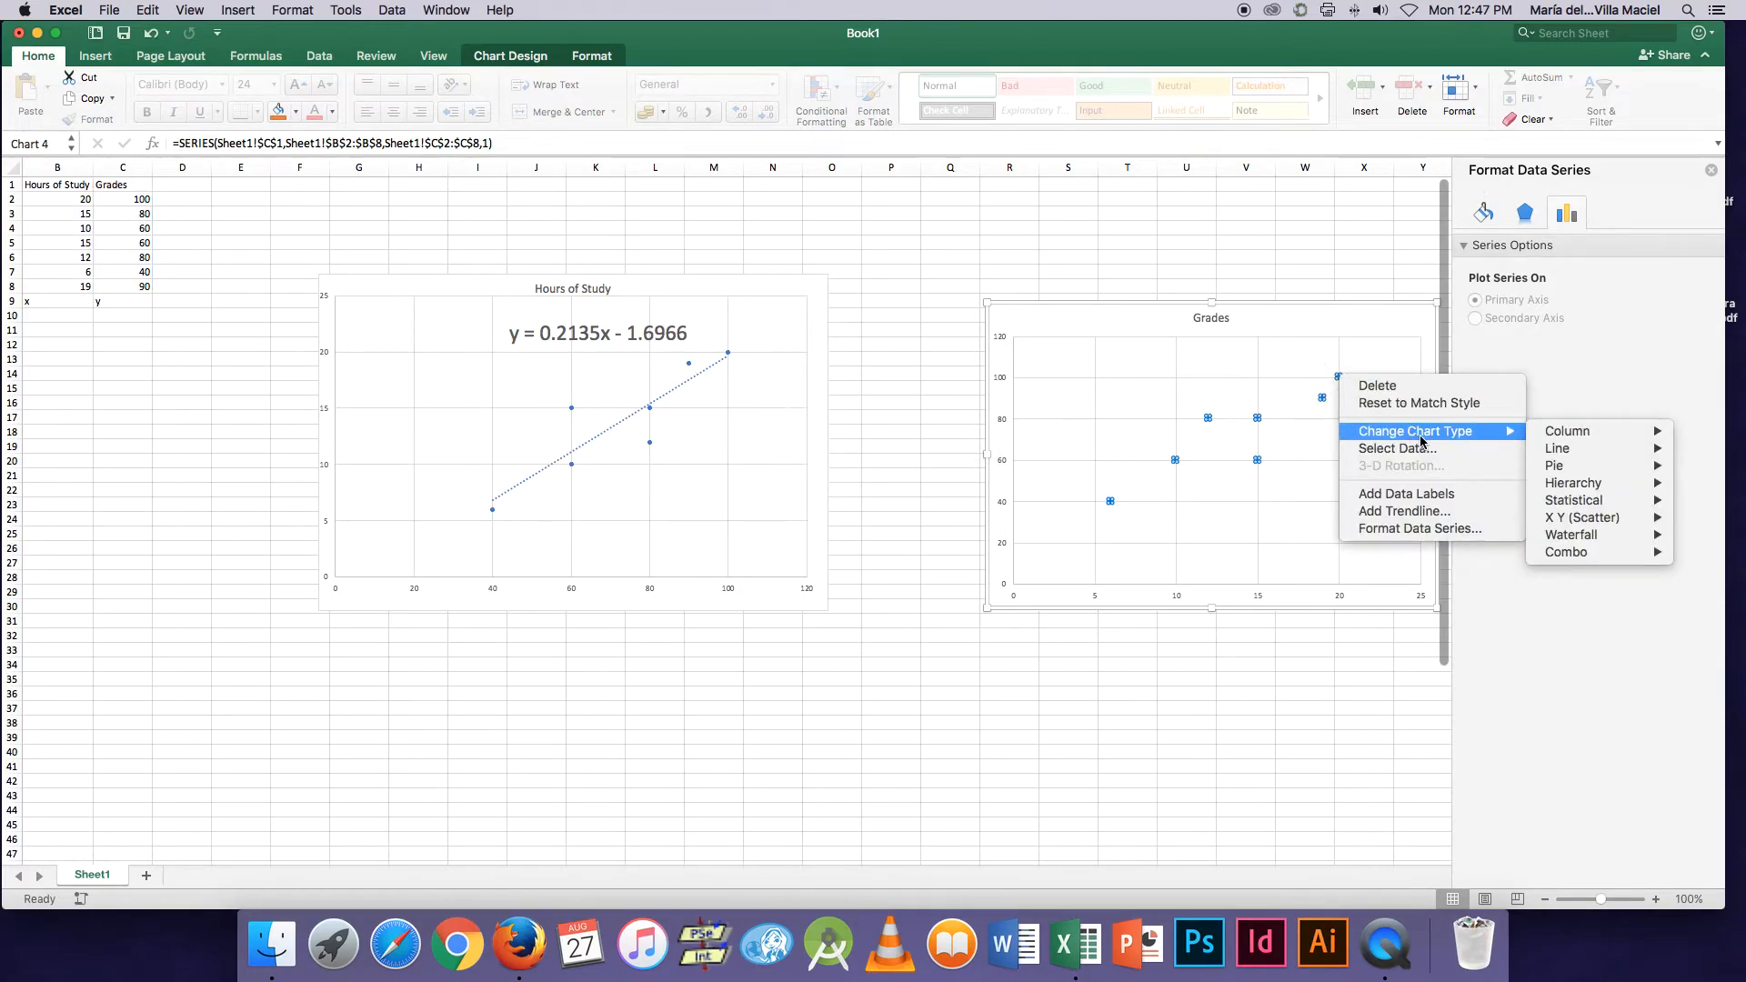
pyautogui.moveTo(1565, 518)
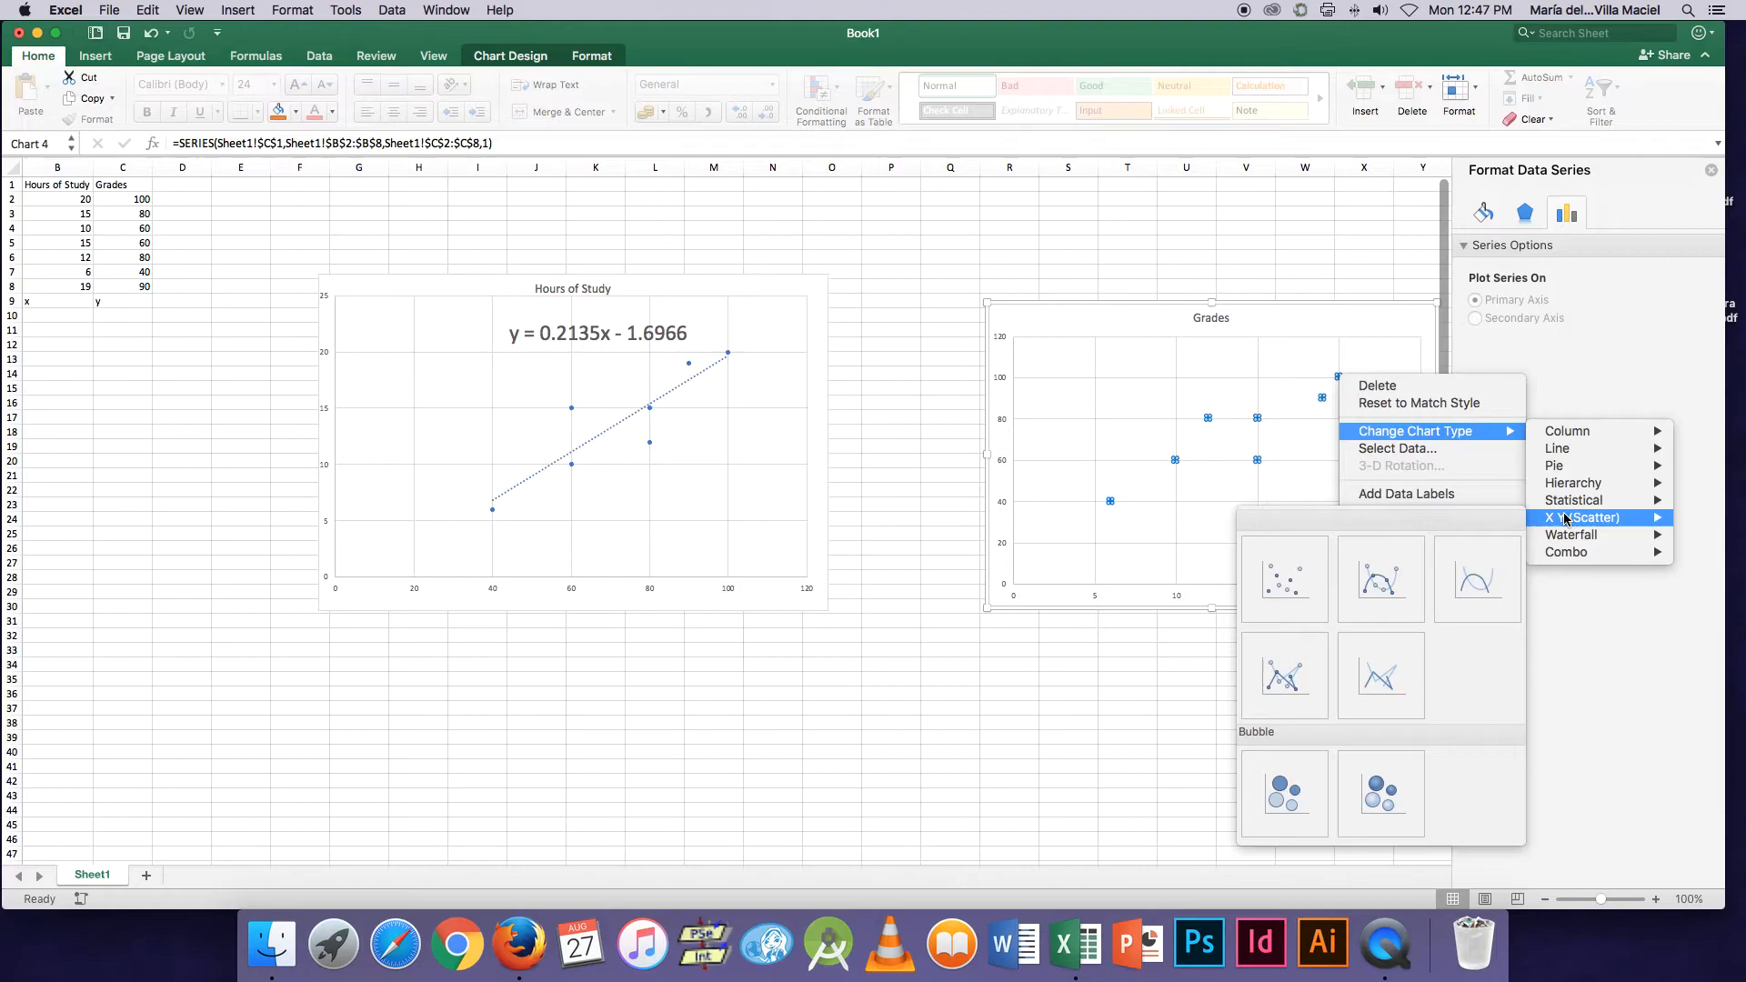
pyautogui.click(1400, 511)
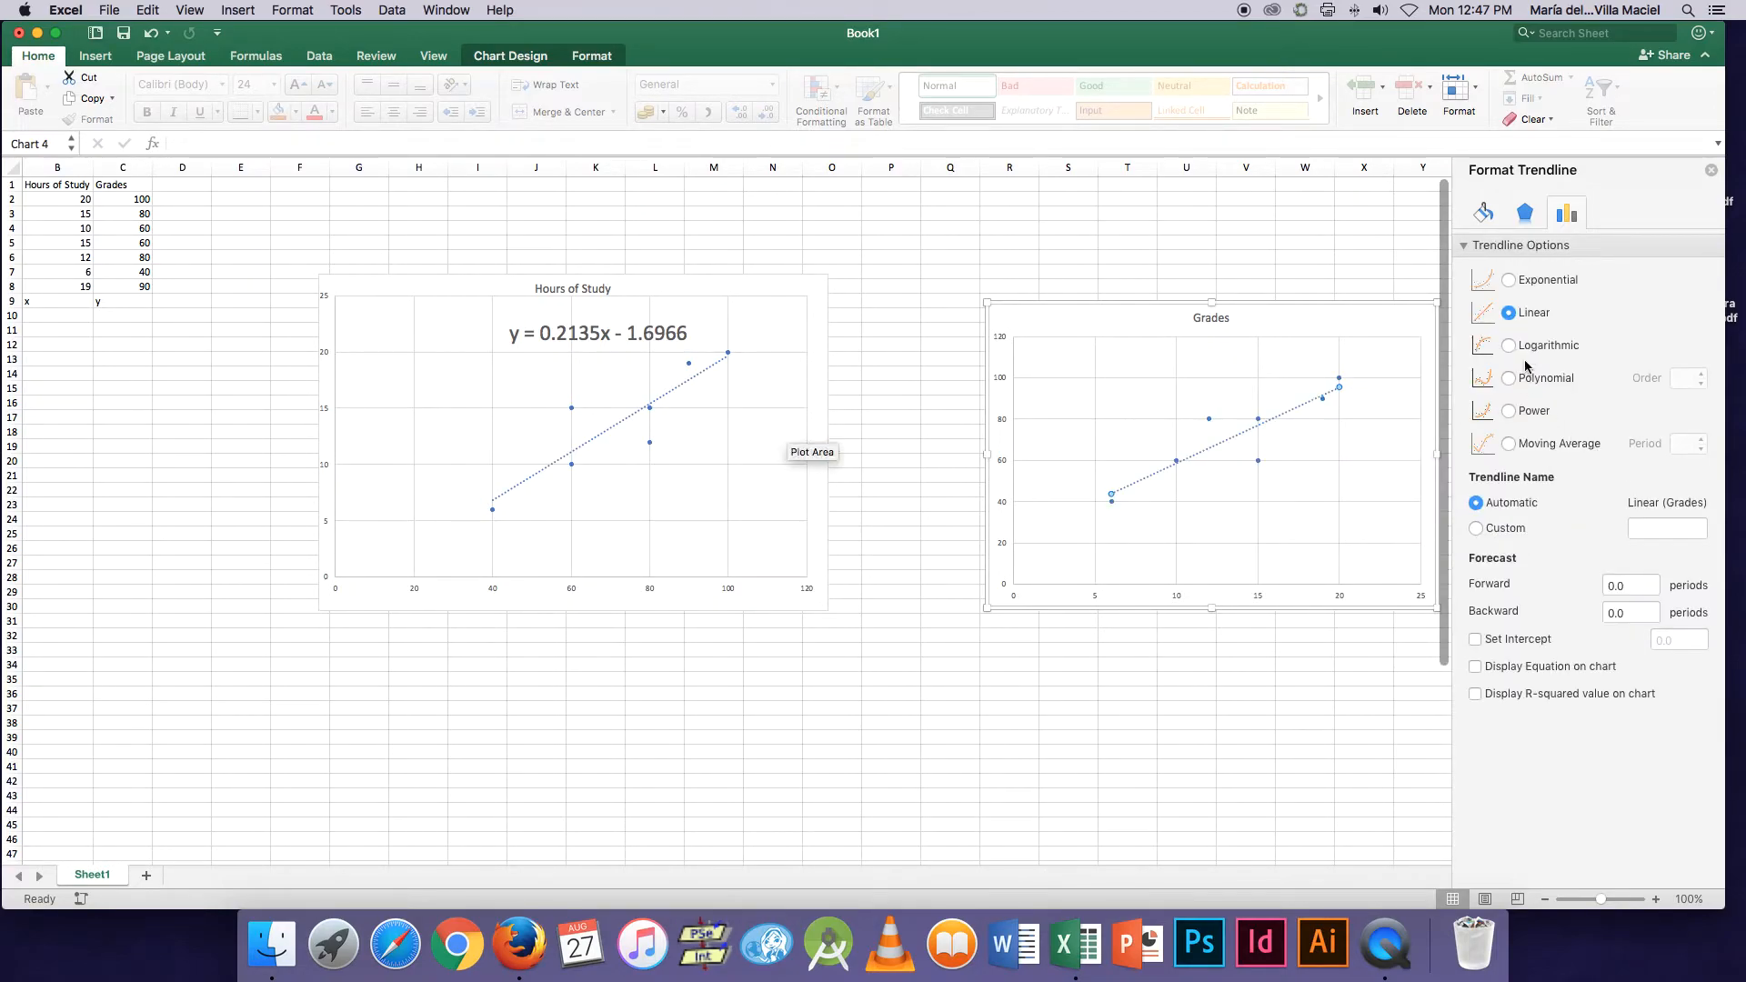
pyautogui.click(1521, 668)
# Enlarge the trendline equation text on the Grades chart to 24 points.
pyautogui.click(1289, 387)
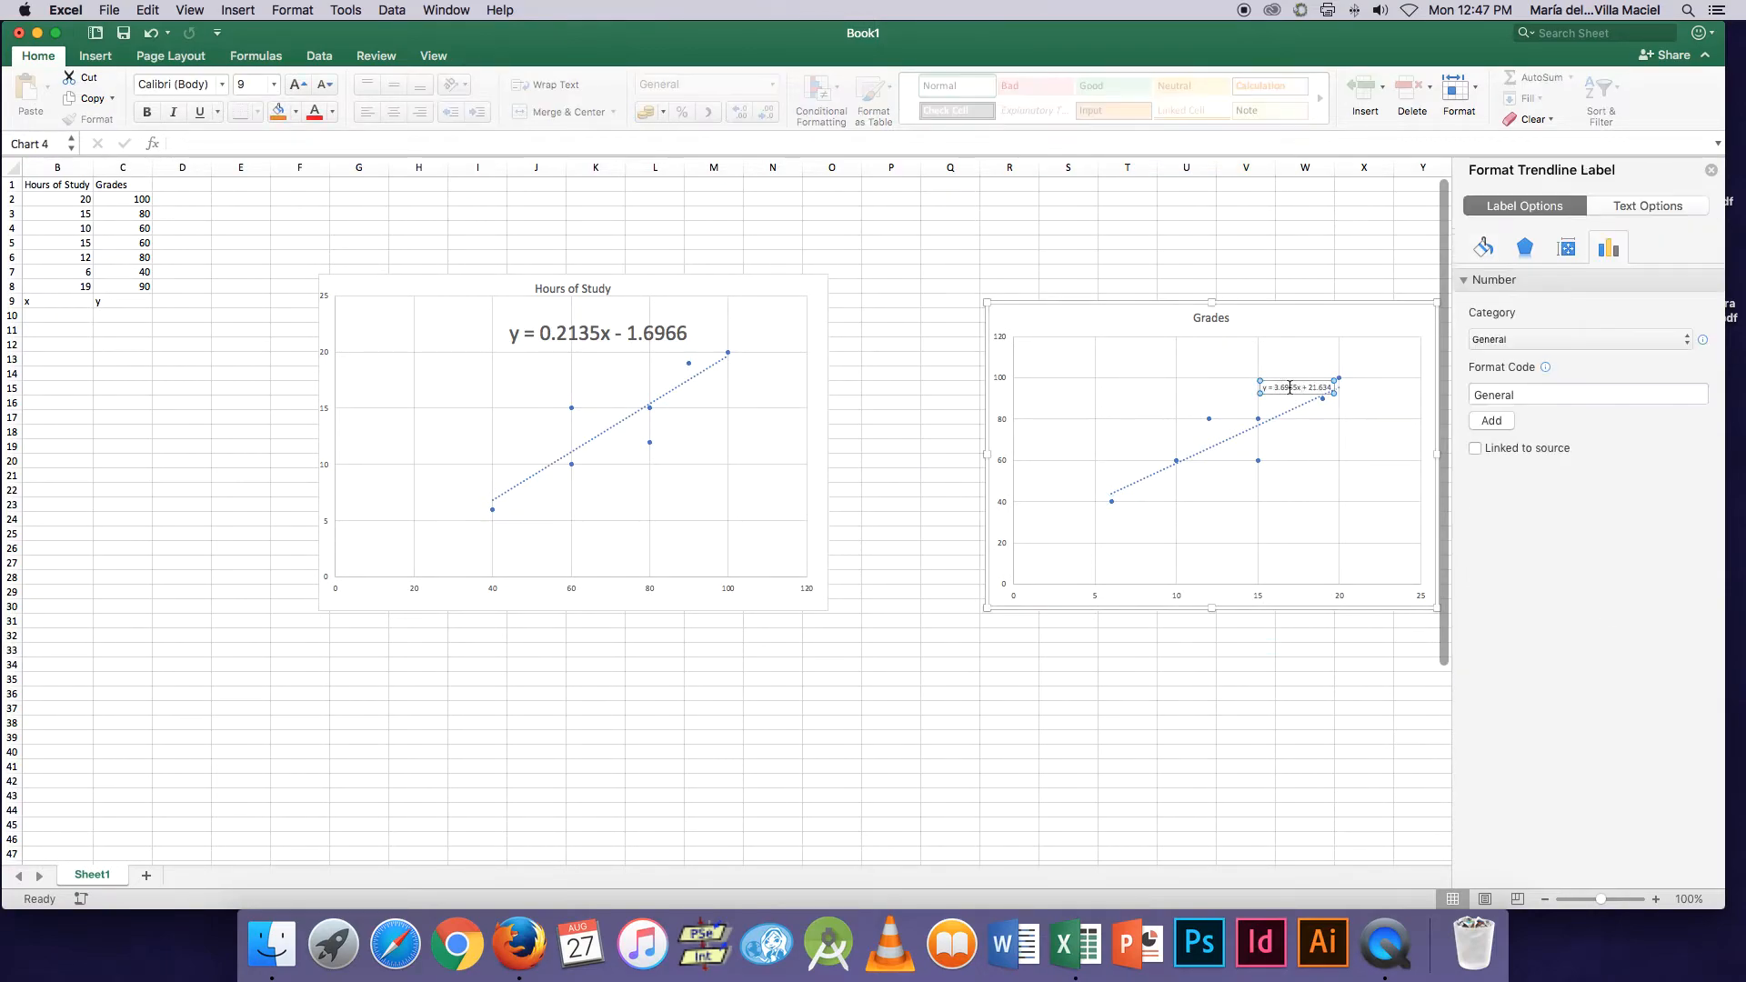
pyautogui.press('super+a')
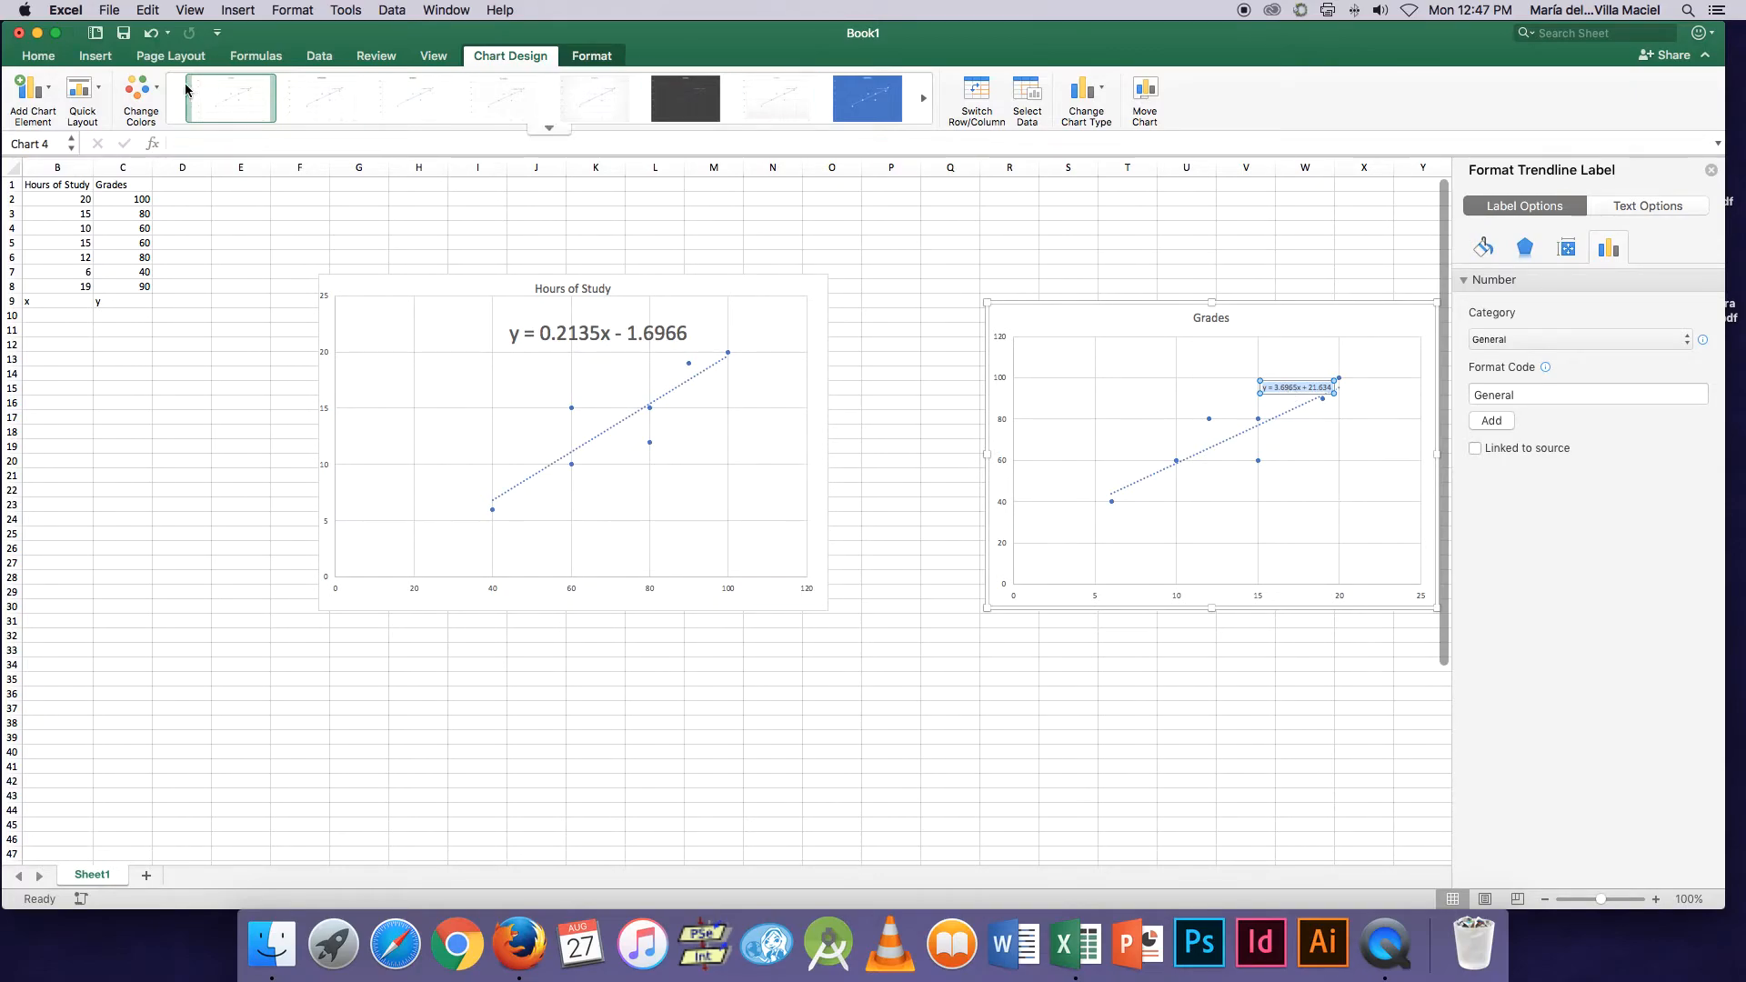
pyautogui.click(38, 56)
pyautogui.click(307, 88)
pyautogui.click(306, 88)
pyautogui.click(306, 88)
pyautogui.click(306, 88)
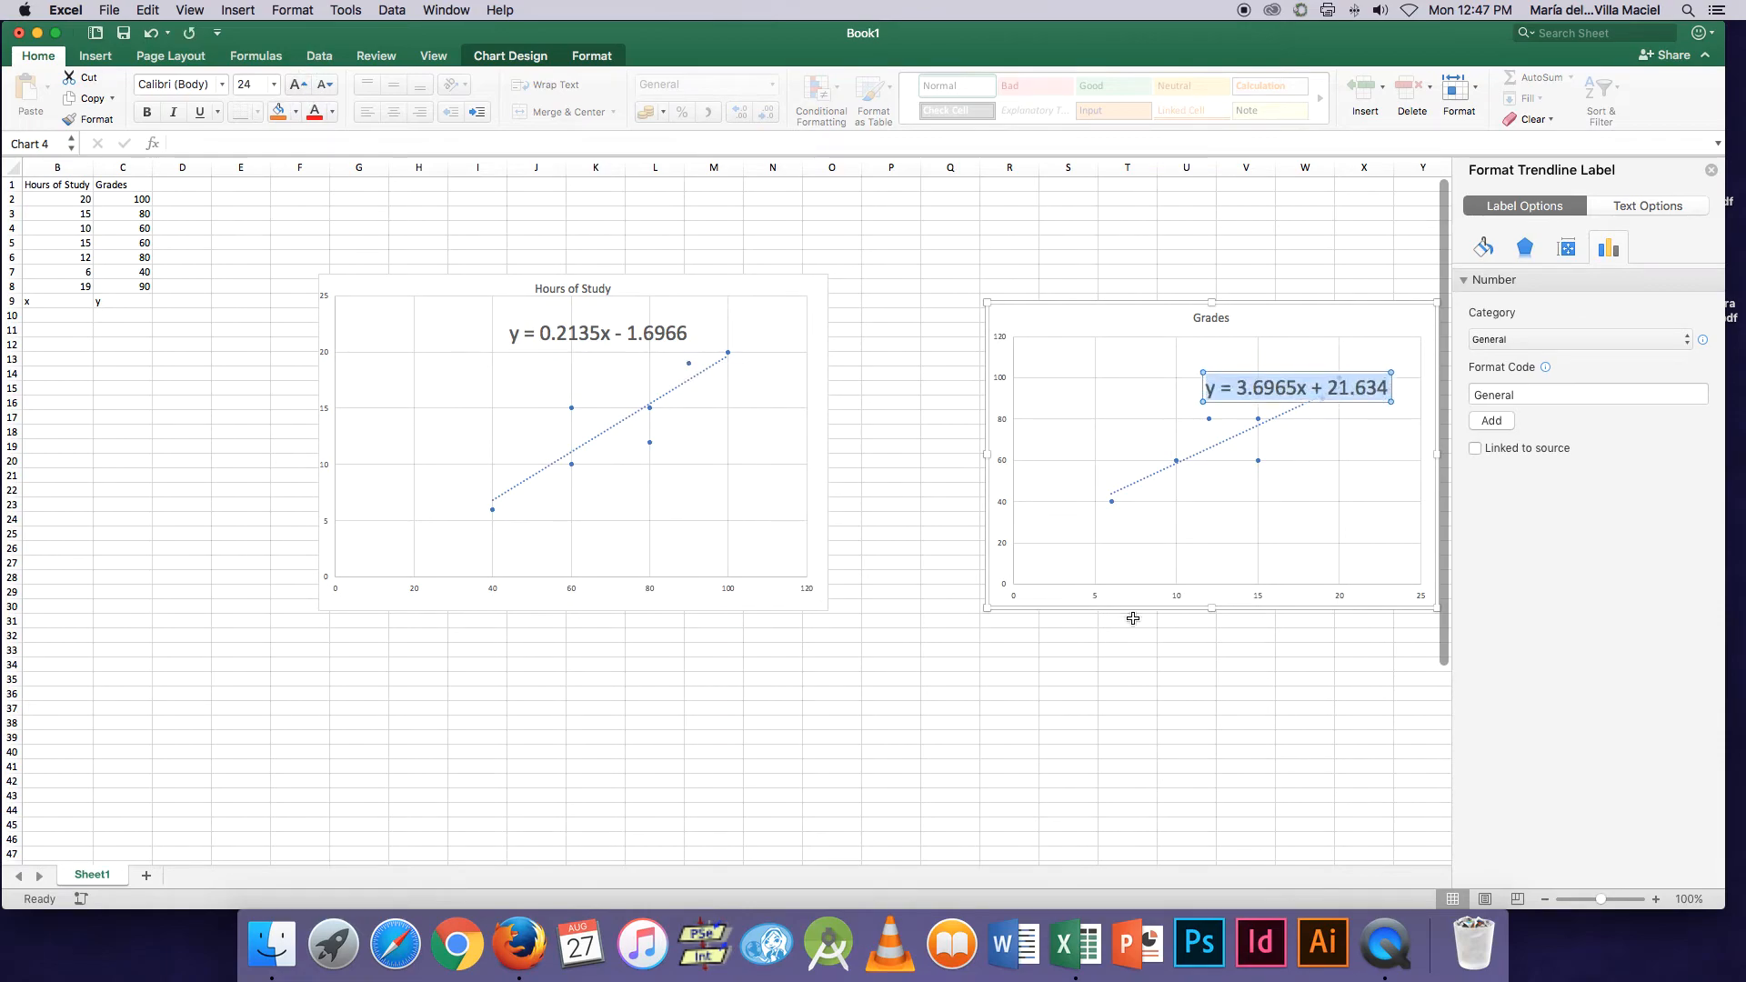
# Move the Grades trendline equation to the empty area above the line, just below the title, and close the formatting pane.
pyautogui.click(1247, 390)
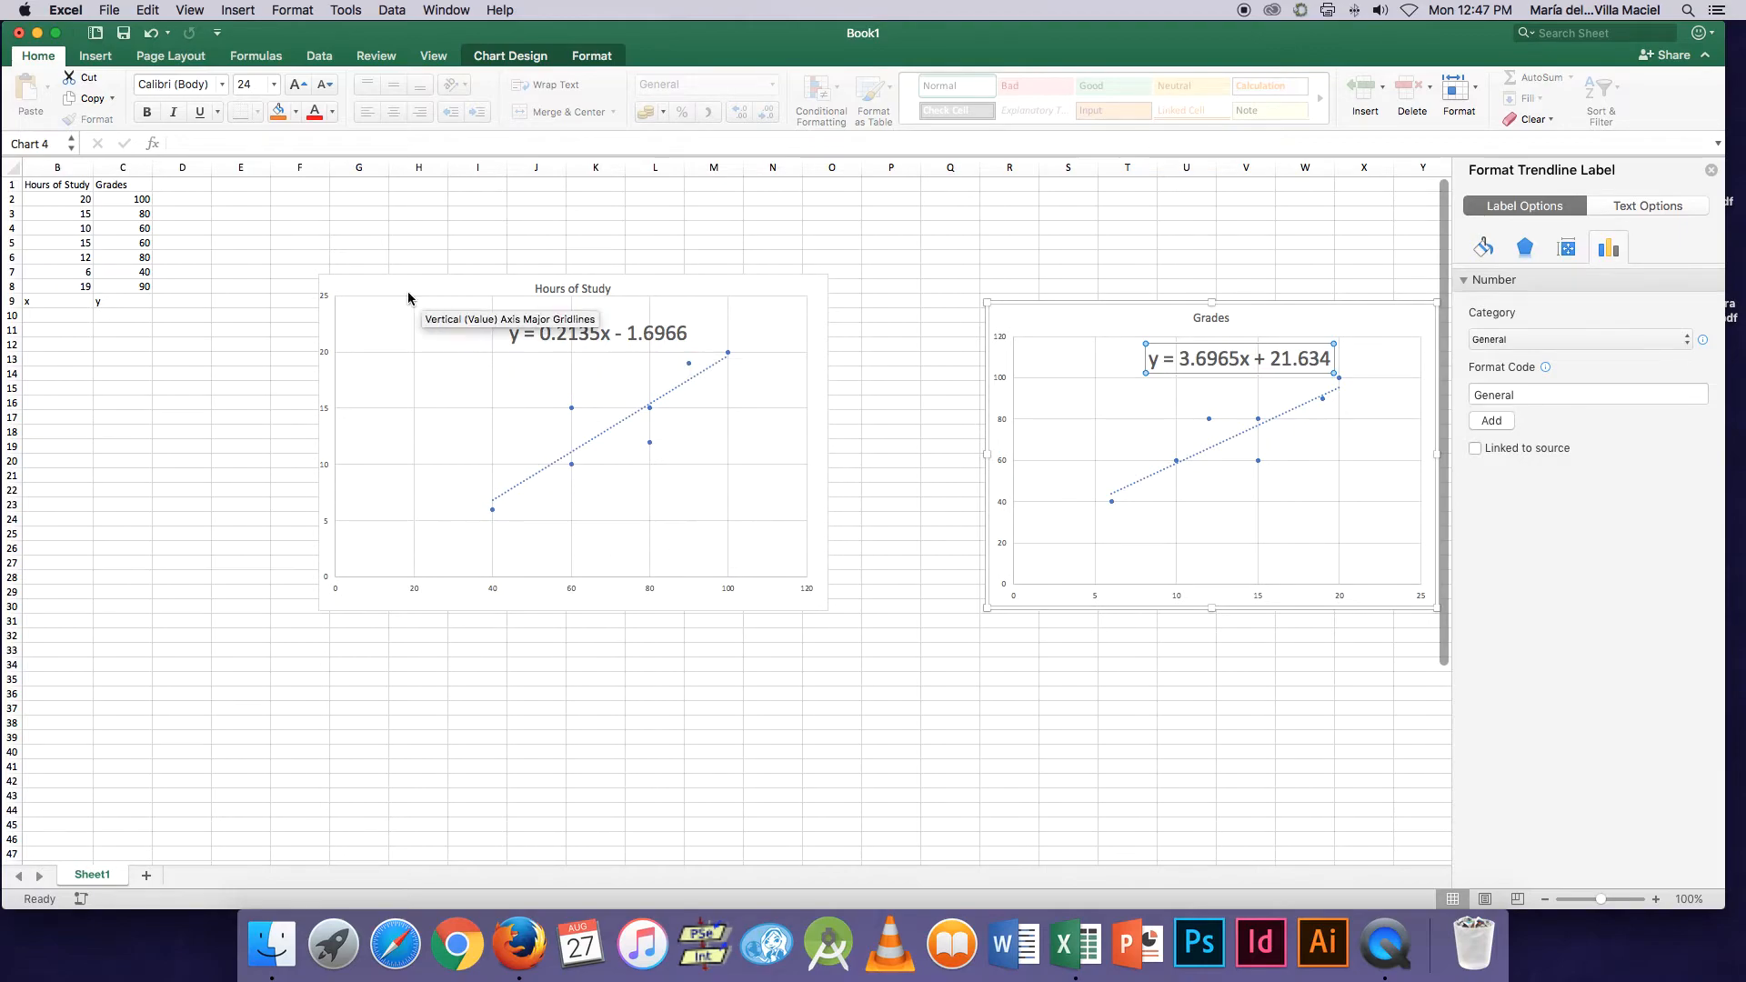
pyautogui.click(1711, 172)
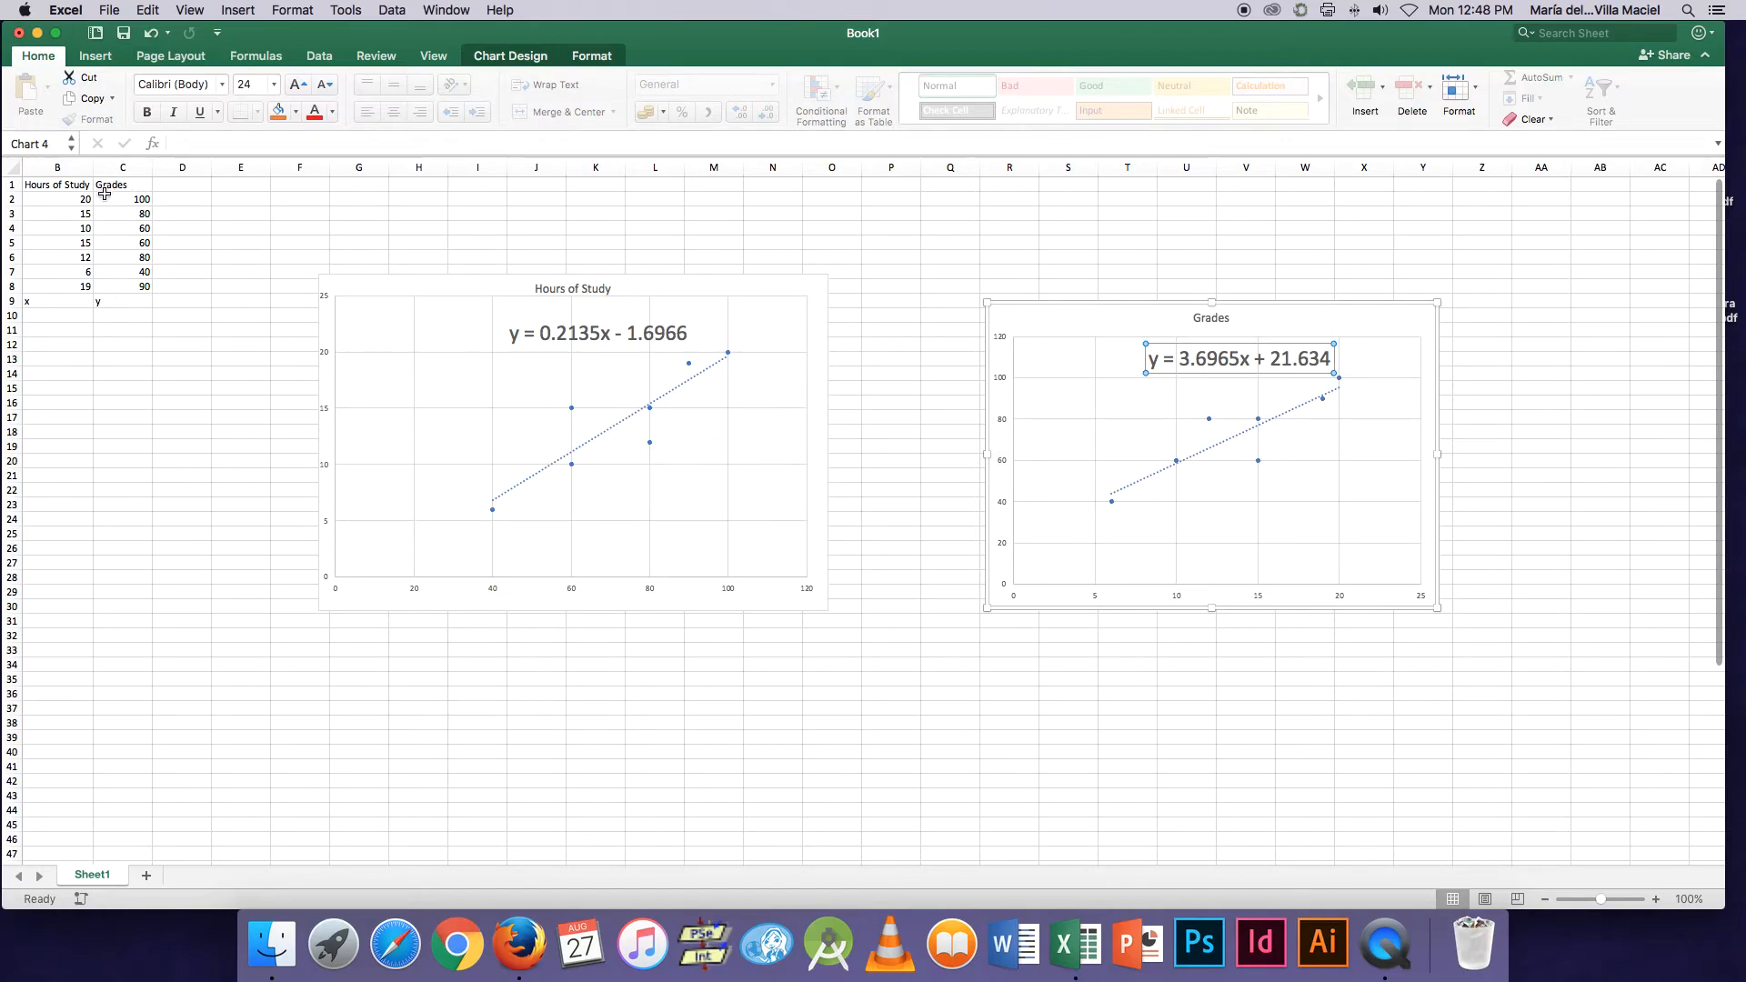
# Highlight the Grades values and the Hours of Study values in the data table, one column after the other.
pyautogui.moveTo(119, 186); pyautogui.dragTo(124, 287)
pyautogui.moveTo(68, 190); pyautogui.dragTo(60, 288)
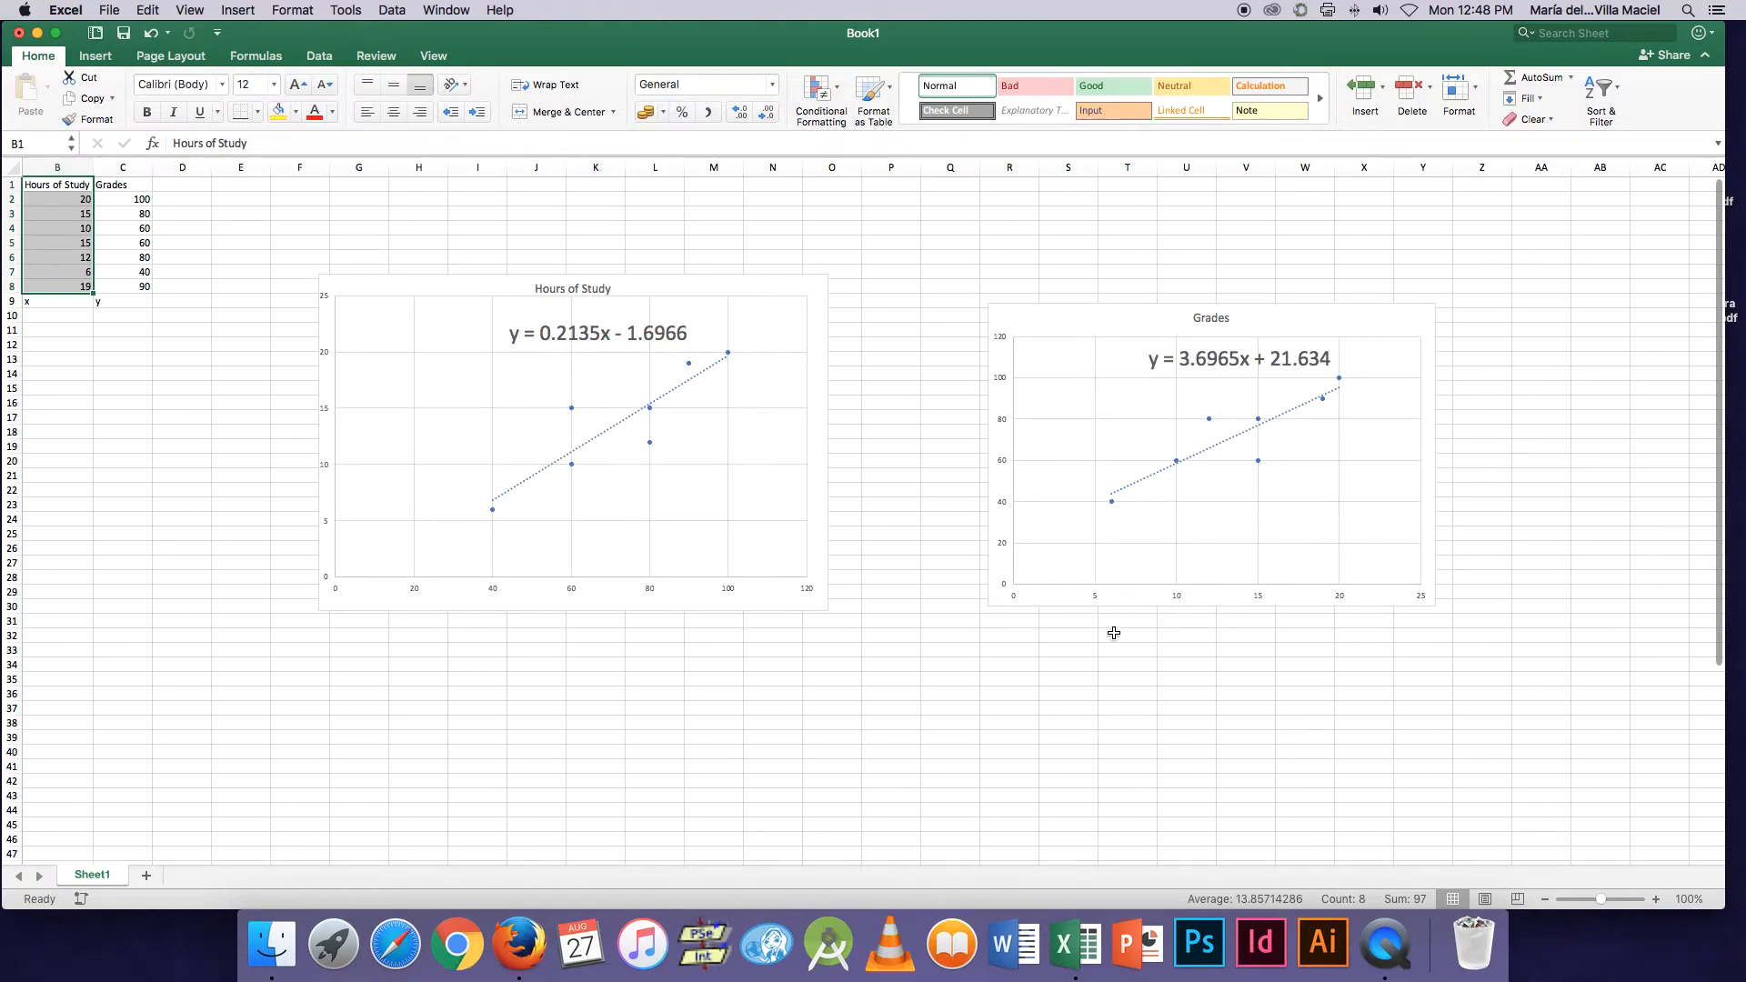
# Begin writing out the Grades equation below its chart, entering Y= in T32, 3.6965 in U32 and x in V32.
pyautogui.click(1115, 634)
pyautogui.doubleClick(1110, 636)
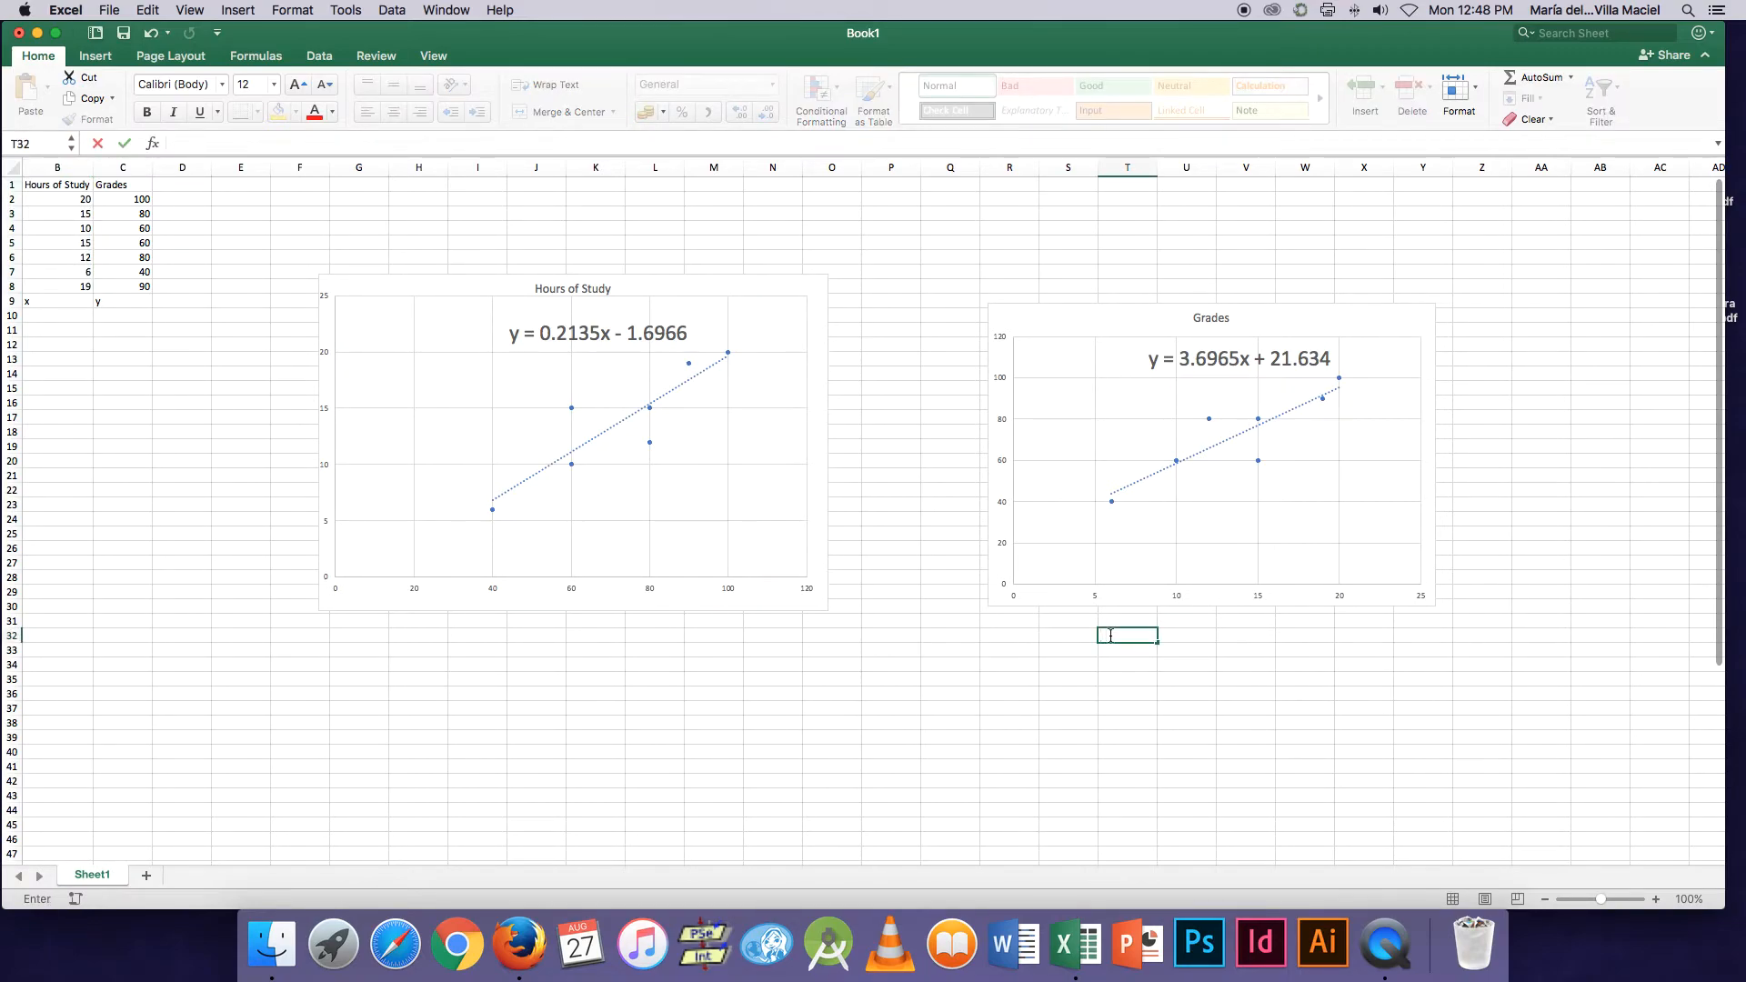
pyautogui.write('Y=')
pyautogui.press('Tab')
pyautogui.write('3.')
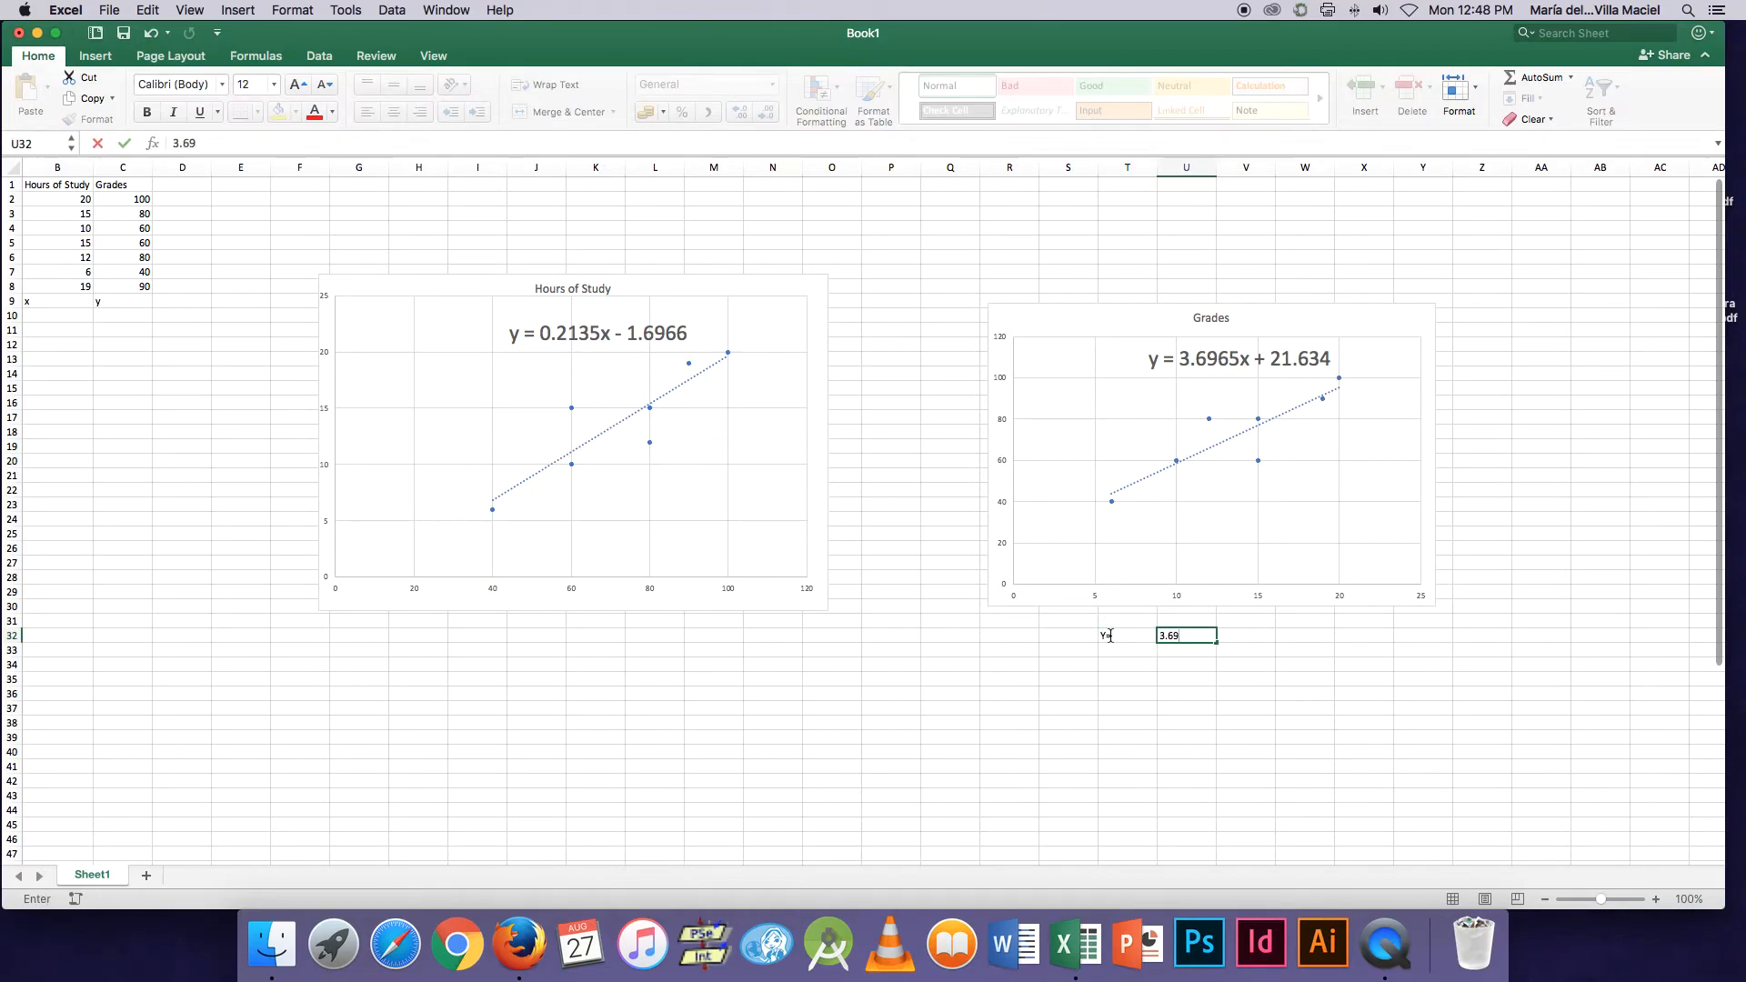
pyautogui.write('6965')
pyautogui.press('Tab')
pyautogui.write('x')
pyautogui.press('Tab')
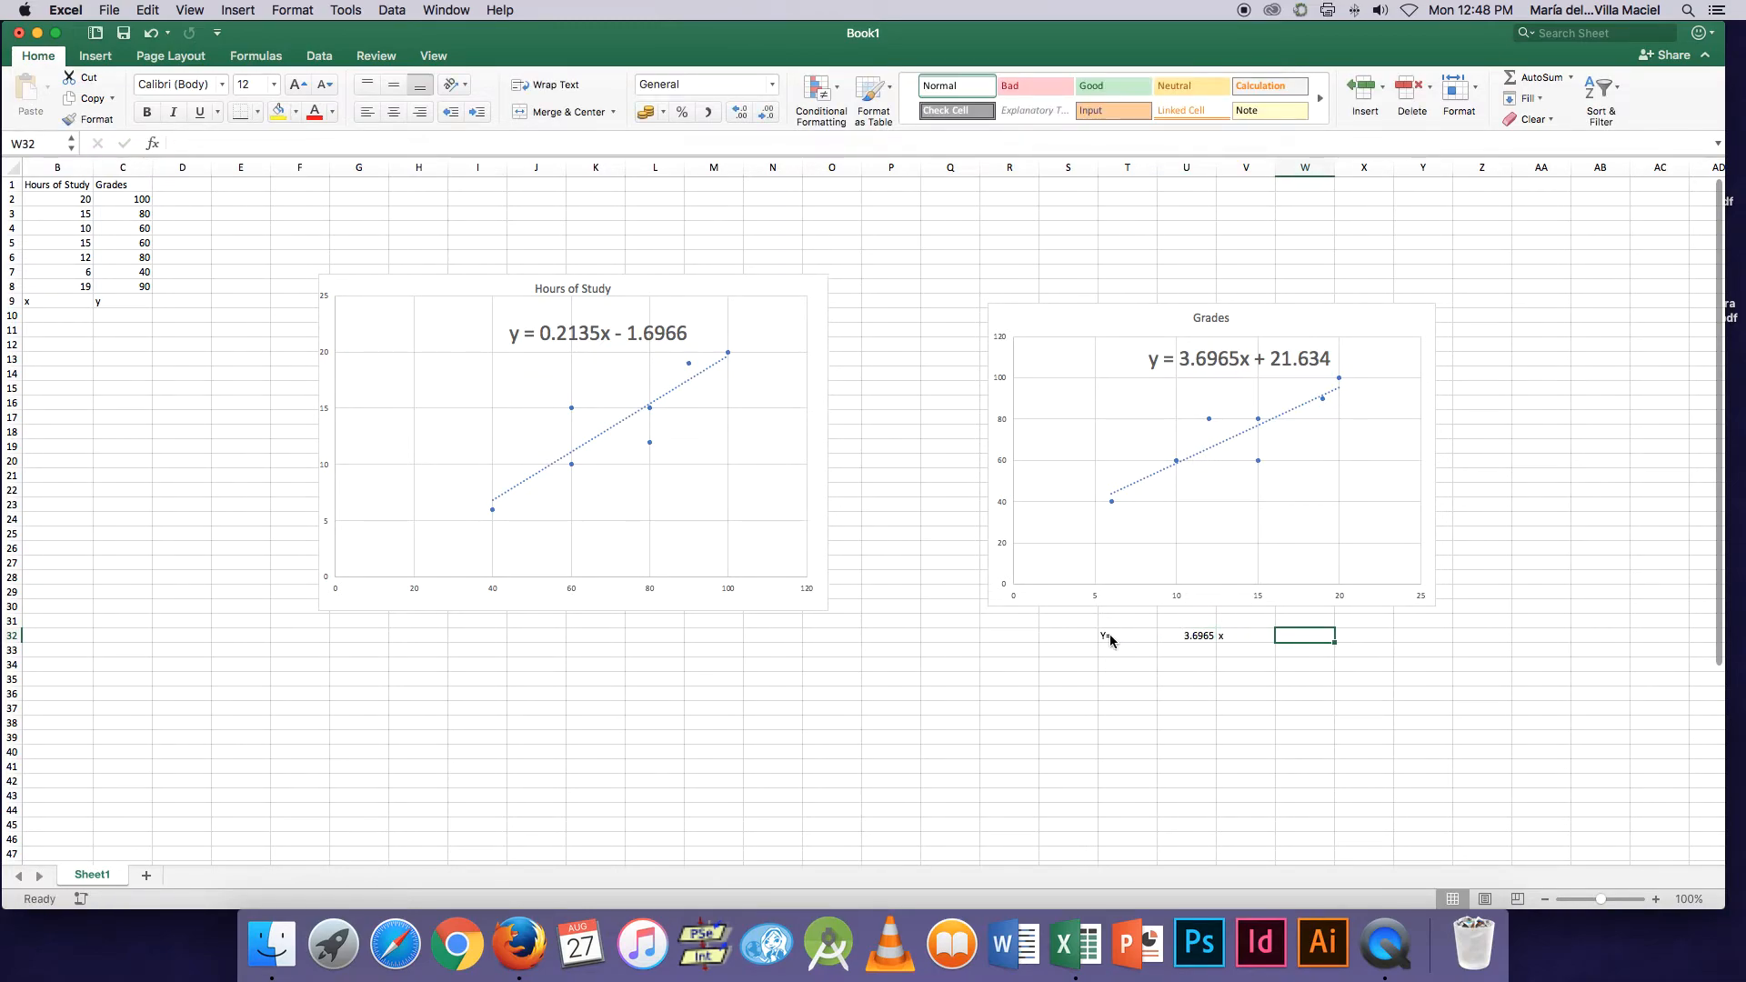
# Enter the equation's constant as =+21.634 in cell W32.
pyautogui.write('+')
pyautogui.write('=')
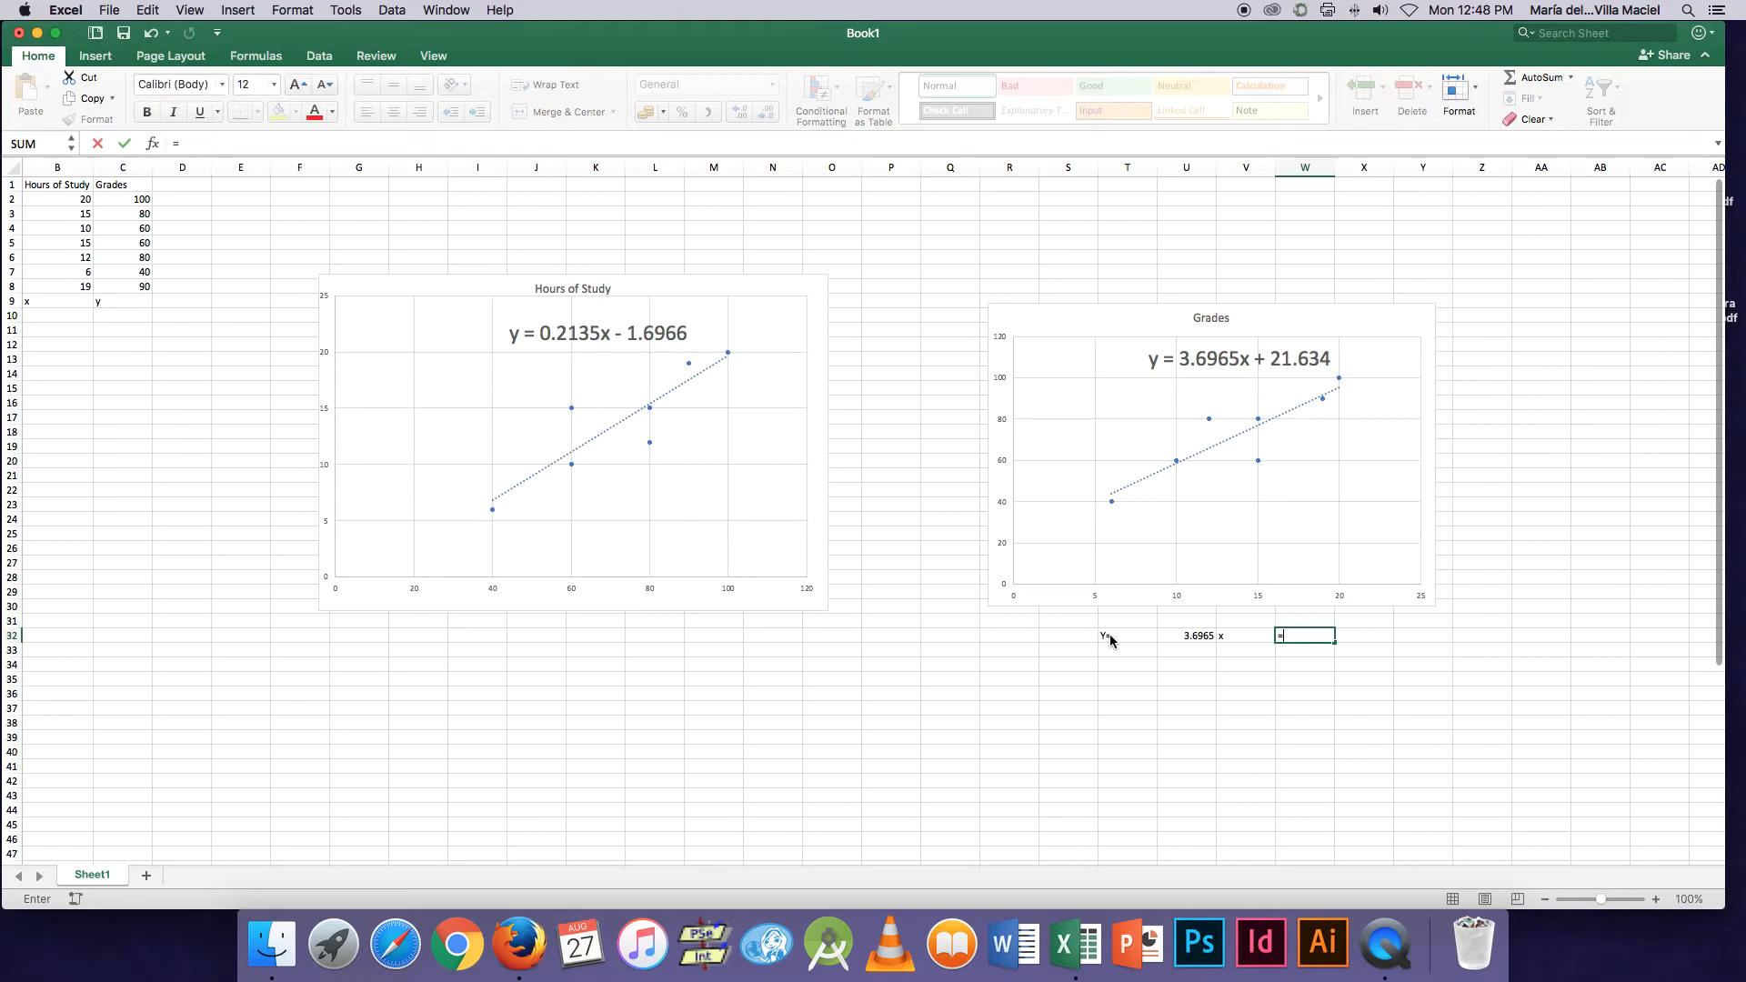
pyautogui.write('+21.634')
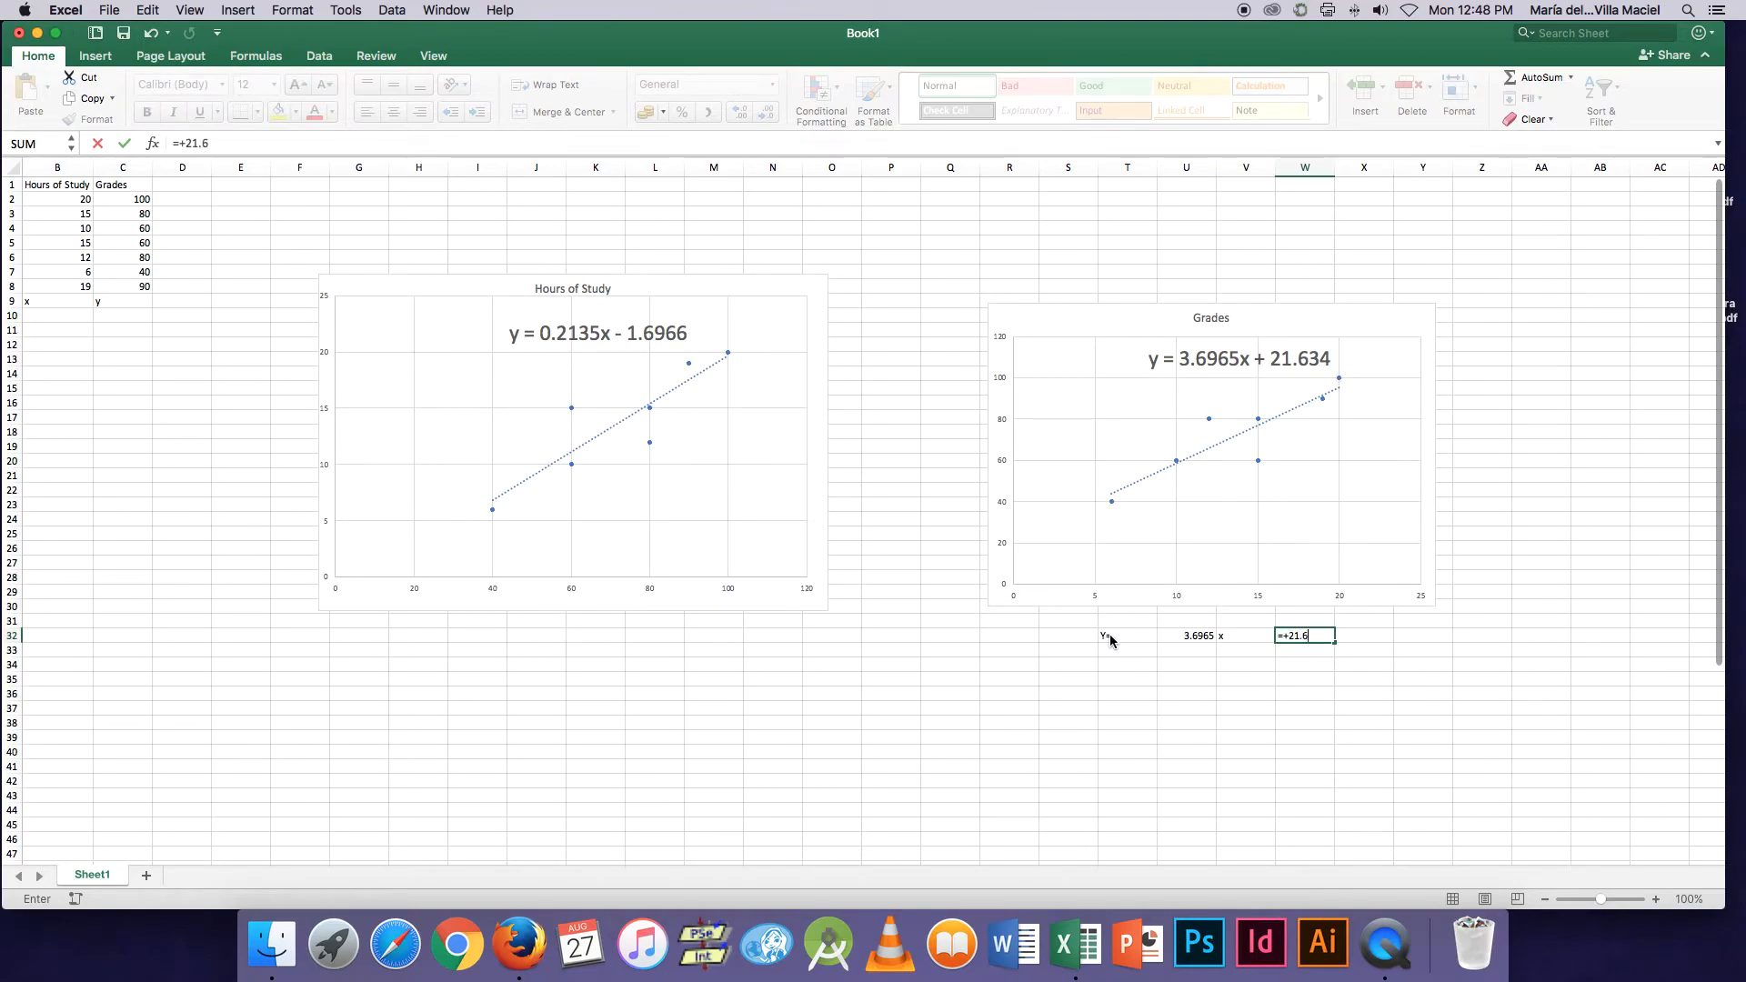
pyautogui.press('Return')
# Start a formula in cell X33 with a reference to the slope in U32.
pyautogui.press('Left')
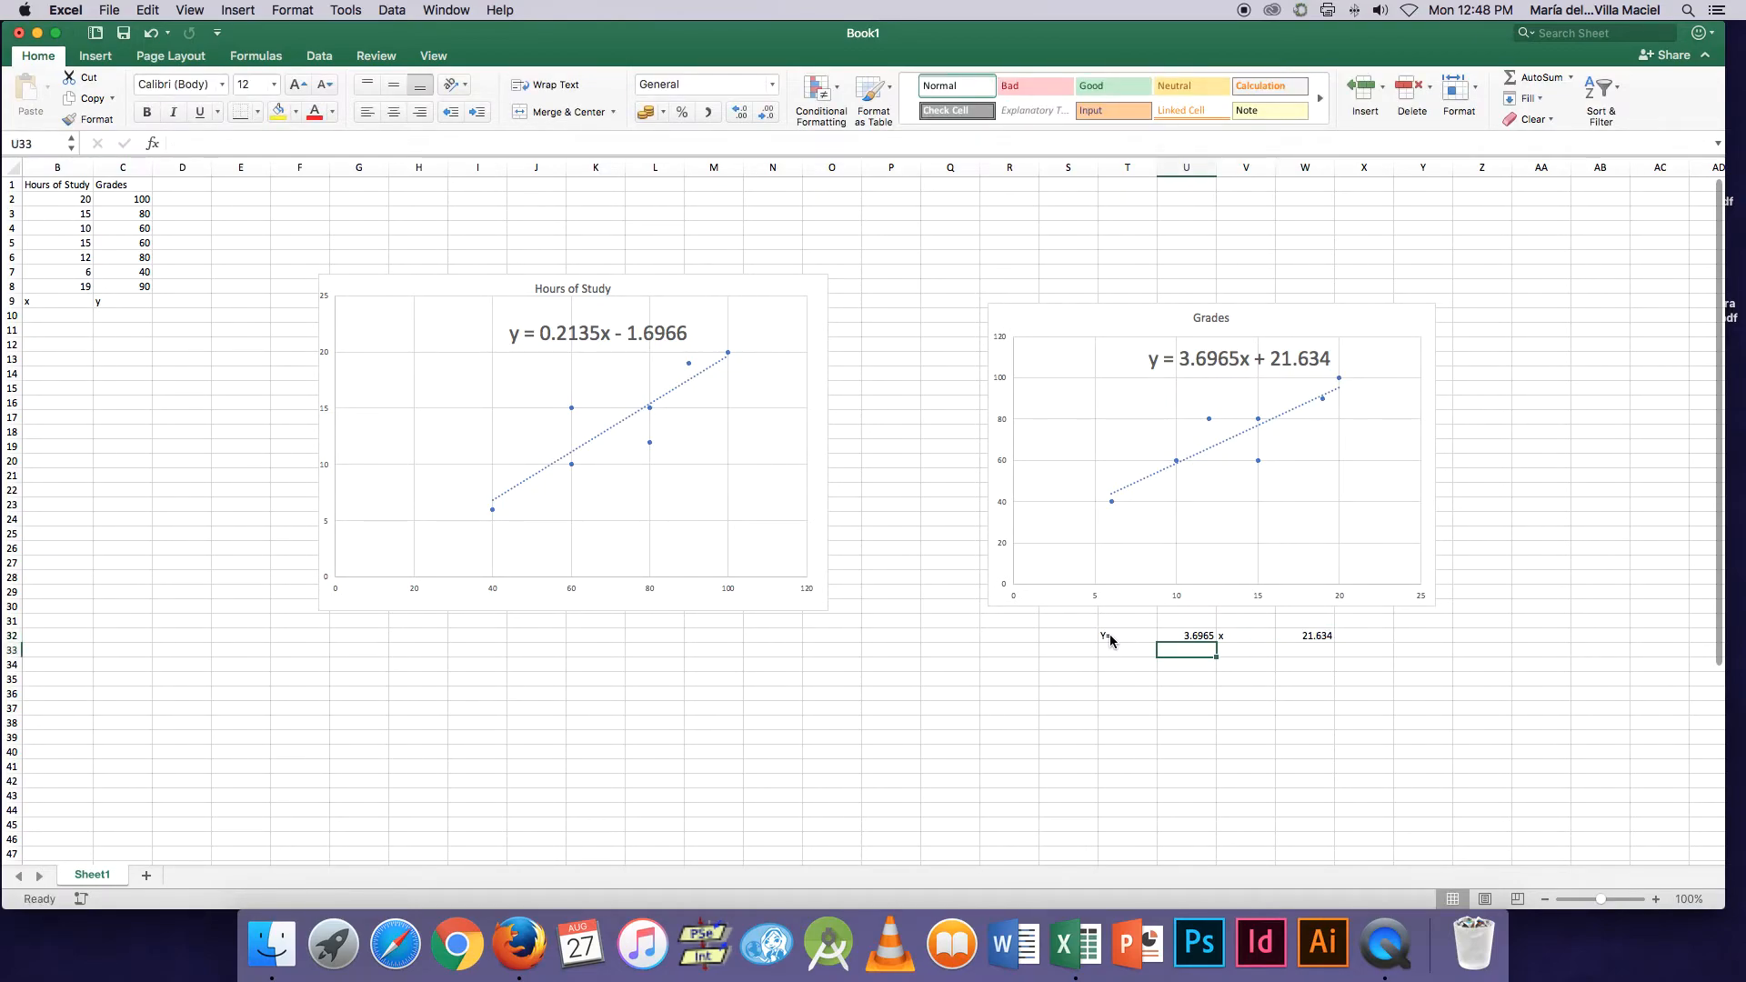
pyautogui.press('Right')
pyautogui.press('Right')
pyautogui.press('Right')
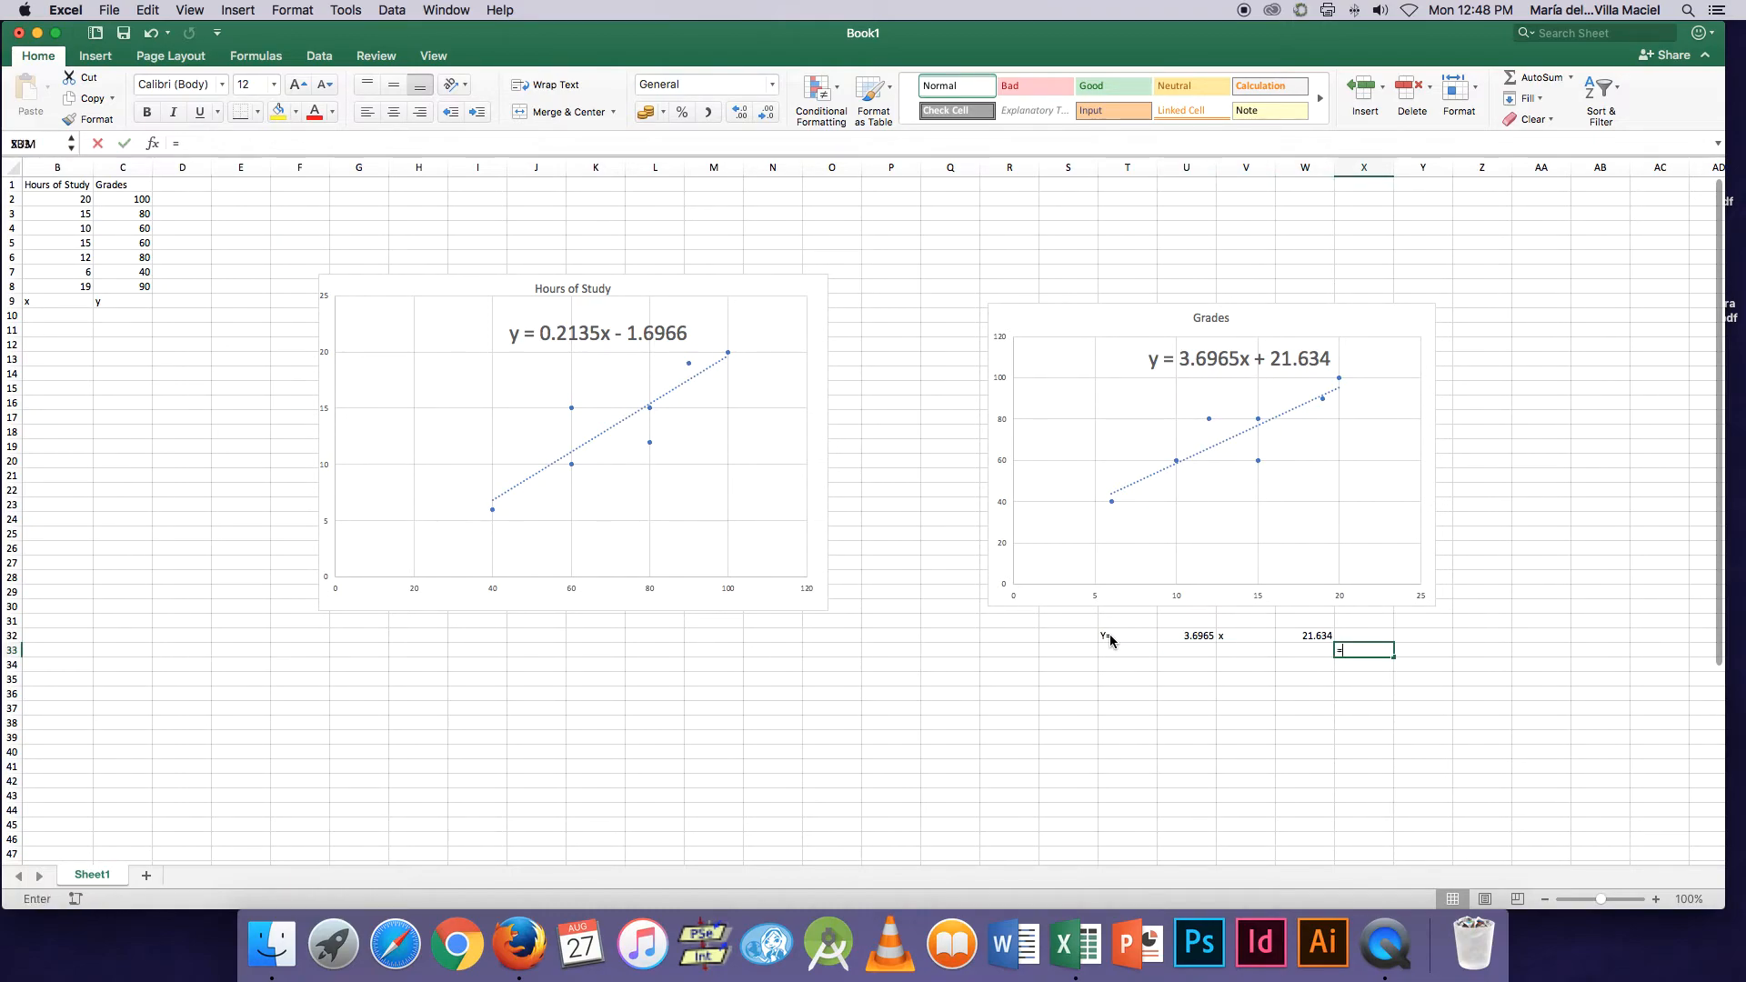
pyautogui.write('=')
pyautogui.press('Left')
pyautogui.press('Left')
pyautogui.press('Left')
pyautogui.press('Up')
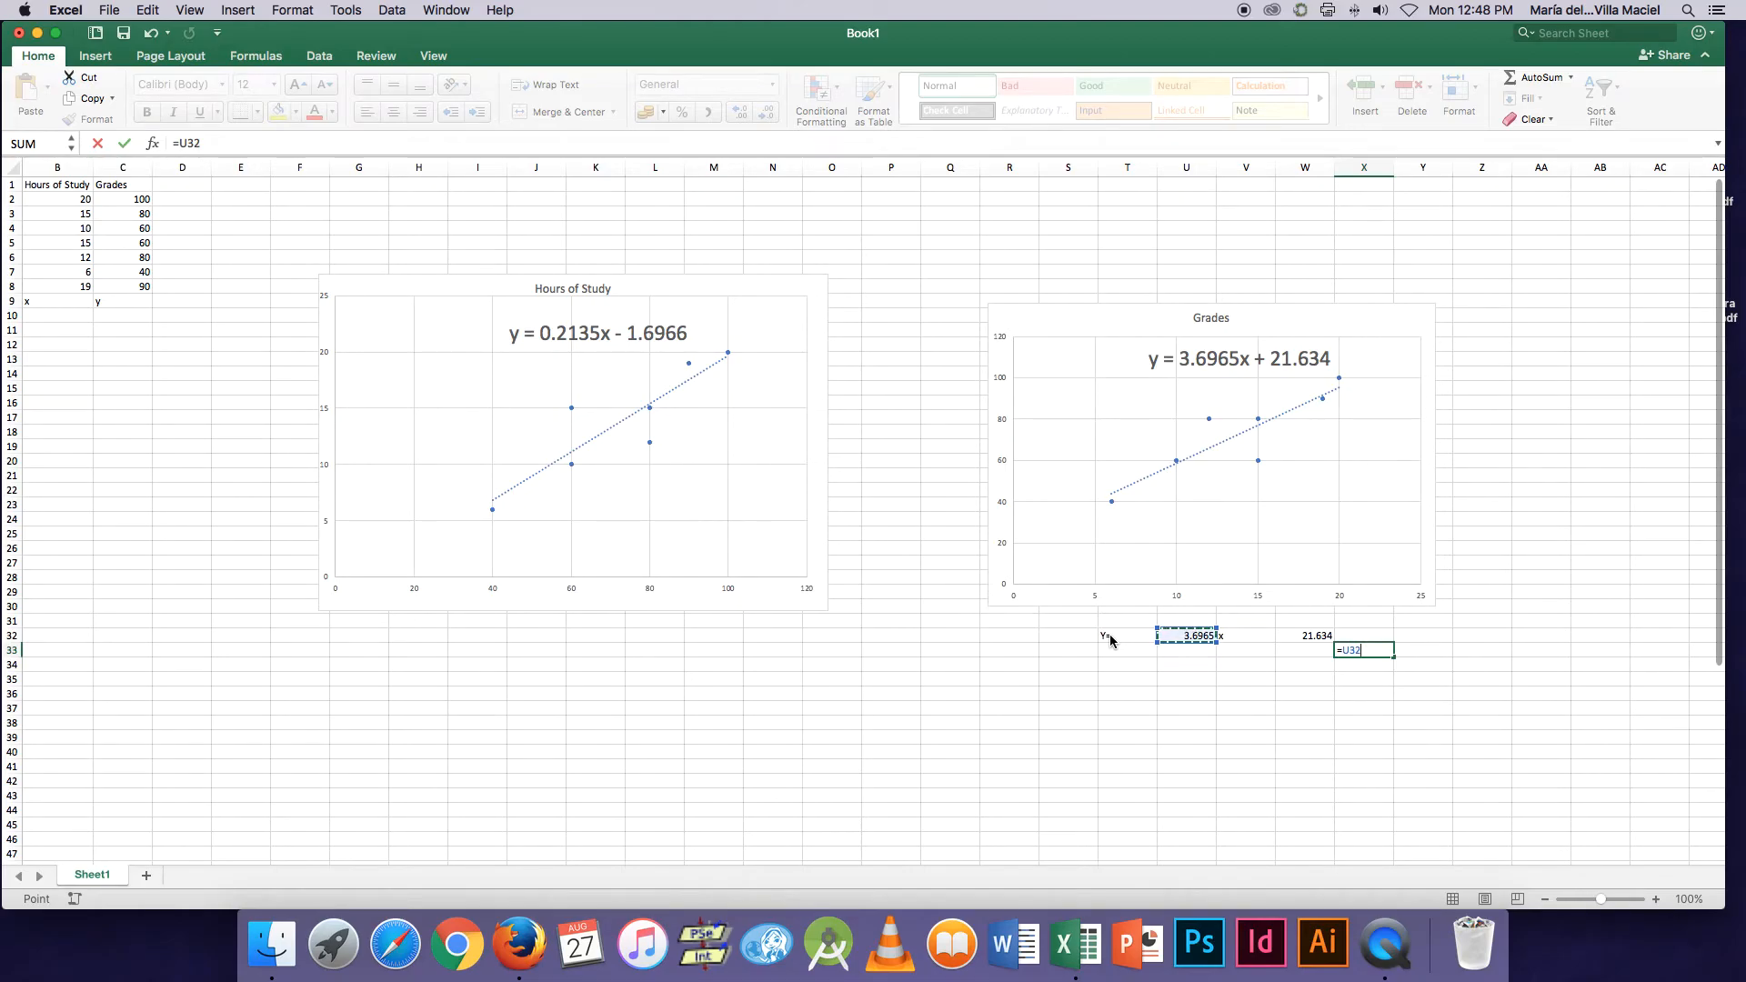
pyautogui.press('F4')
pyautogui.press('F3')
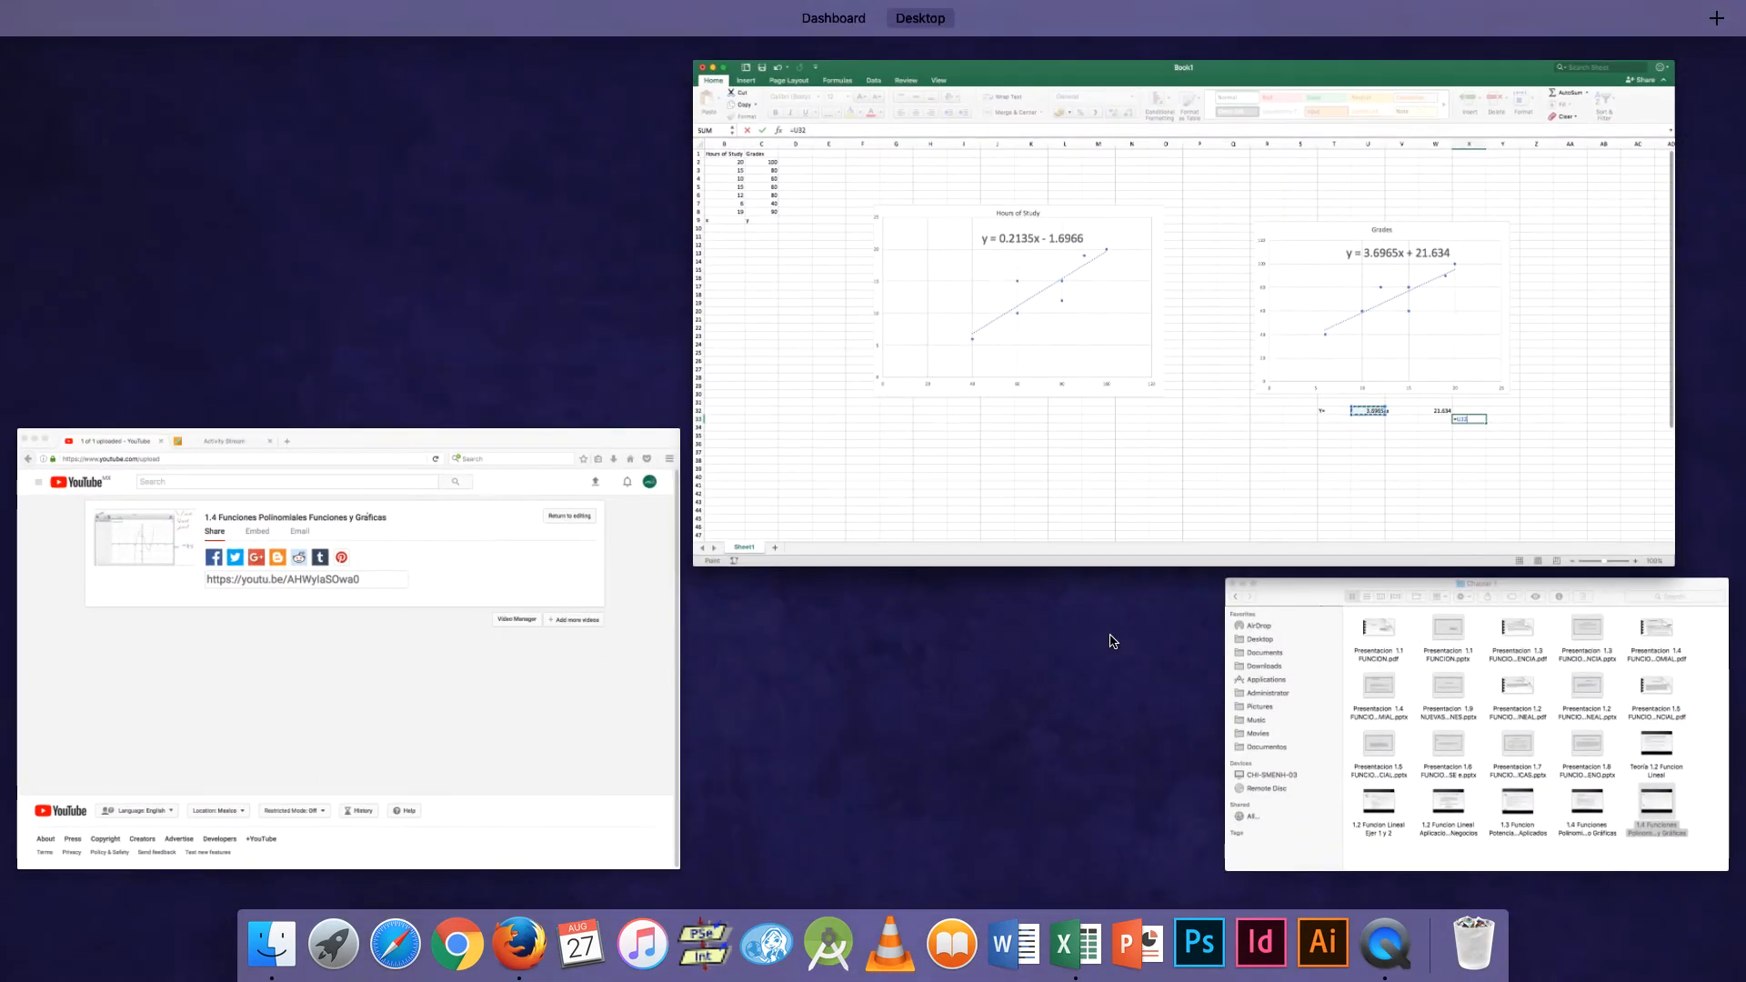
pyautogui.press('F3')
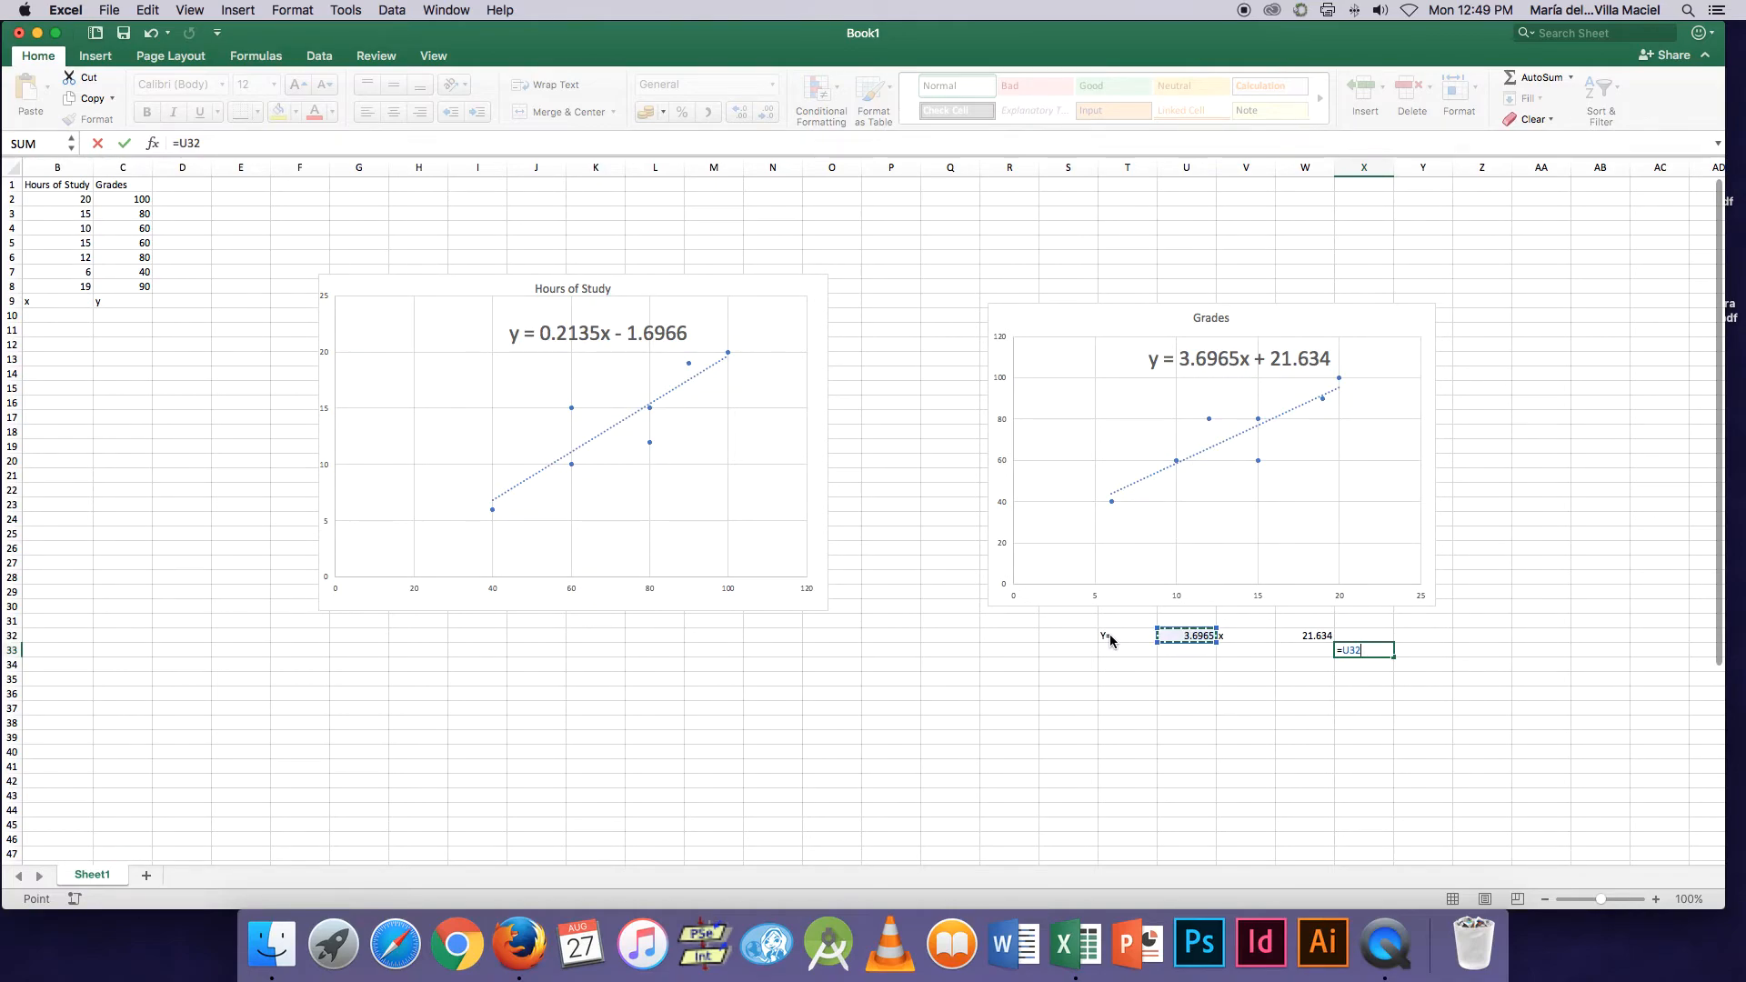
pyautogui.press('F11')
pyautogui.press('F11')
# Make the U32 reference absolute and complete the X33 formula as =$U$32*V33+$W$32.
pyautogui.click(181, 143)
pyautogui.press('F4')
pyautogui.write('*')
pyautogui.click(1243, 650)
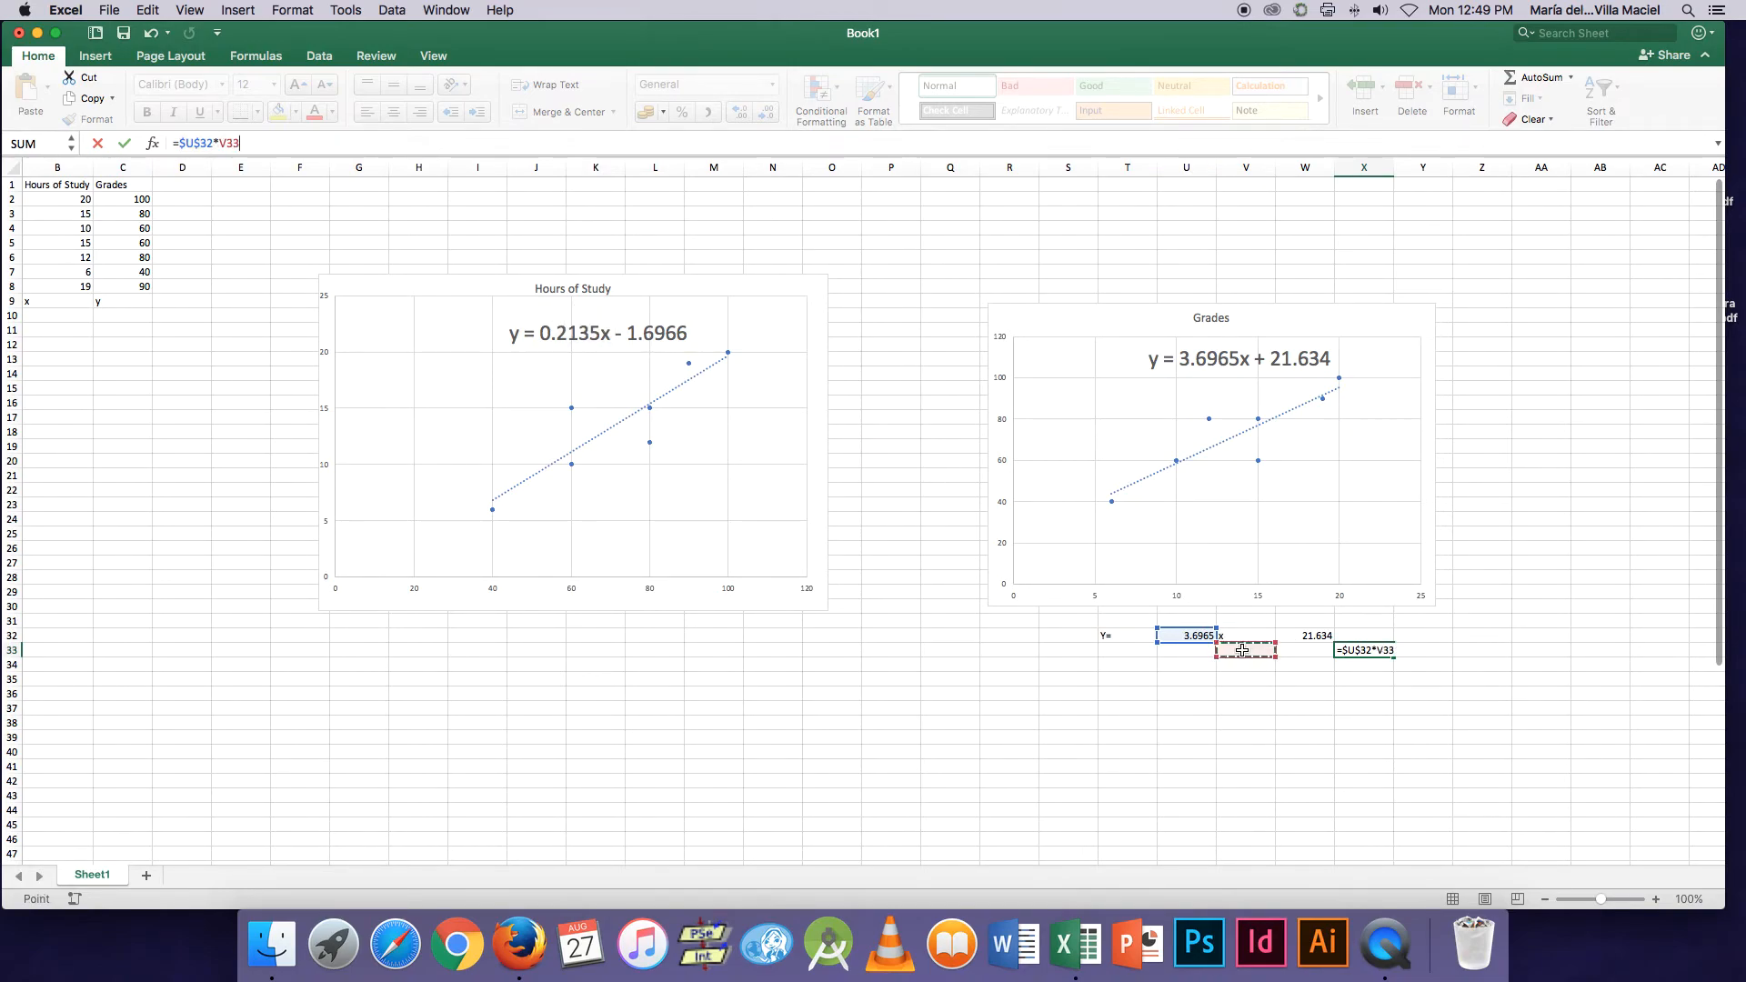
pyautogui.write('+')
pyautogui.click(1311, 636)
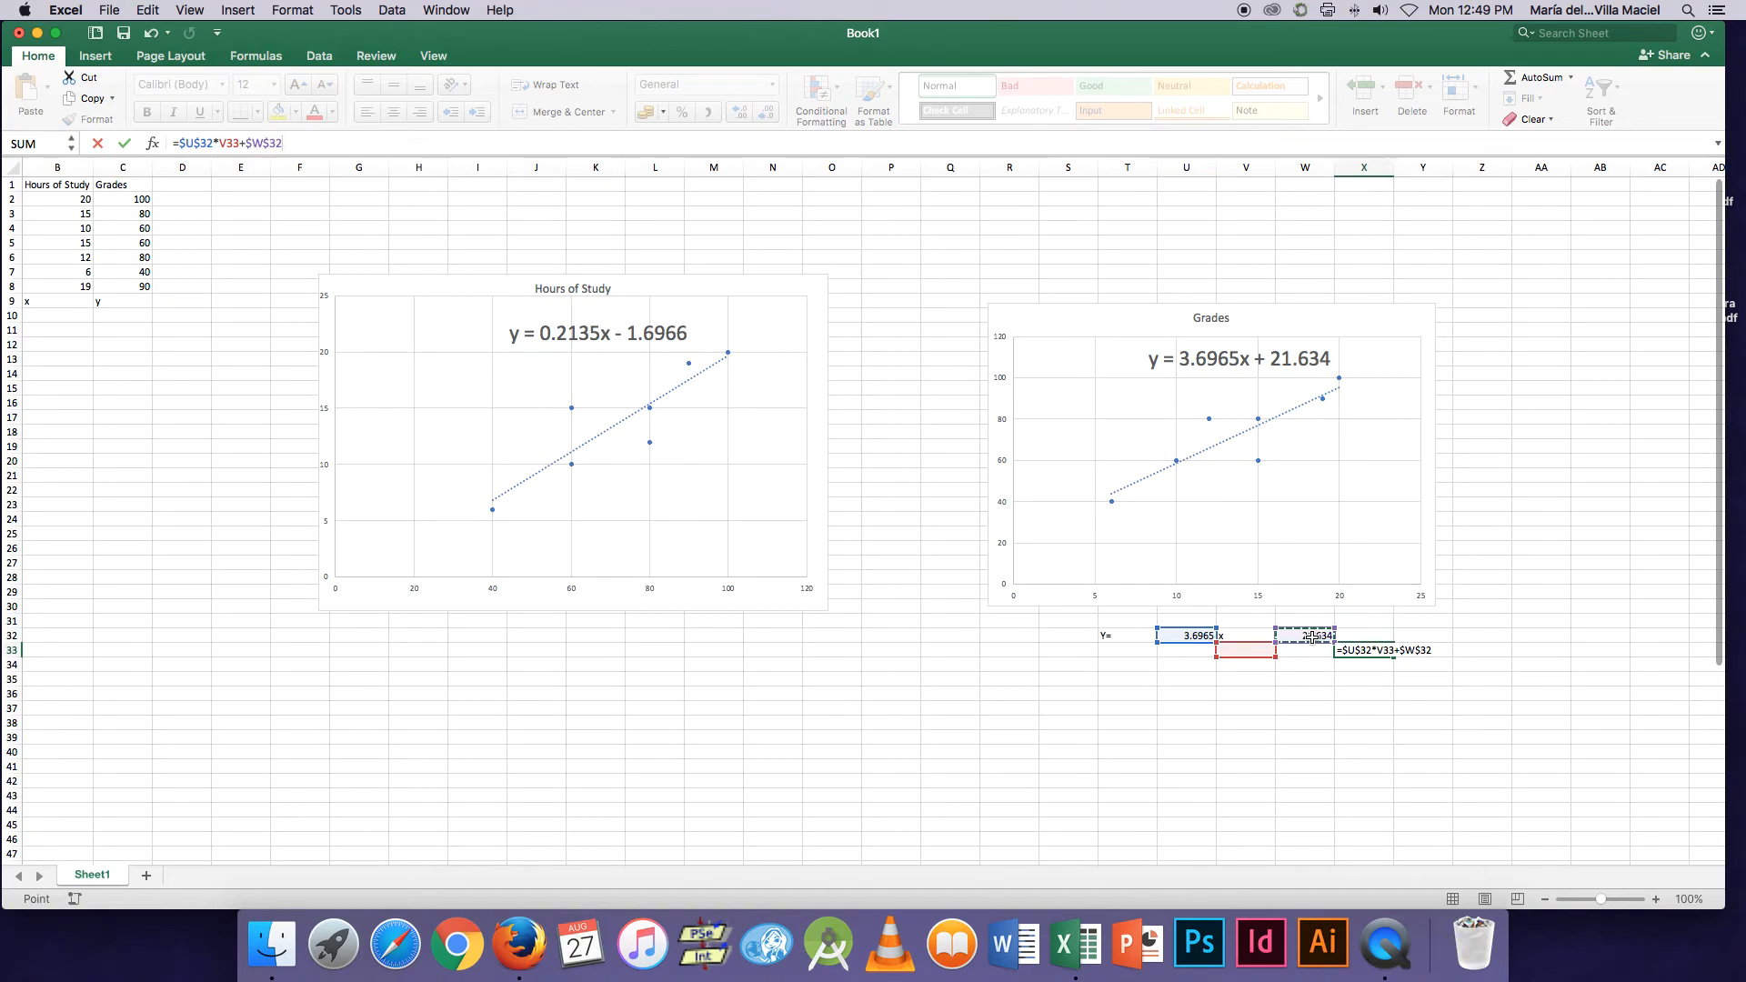
pyautogui.press('Return')
# Enter 0 as the first hours value in cell V33.
pyautogui.press('Left')
pyautogui.press('Left')
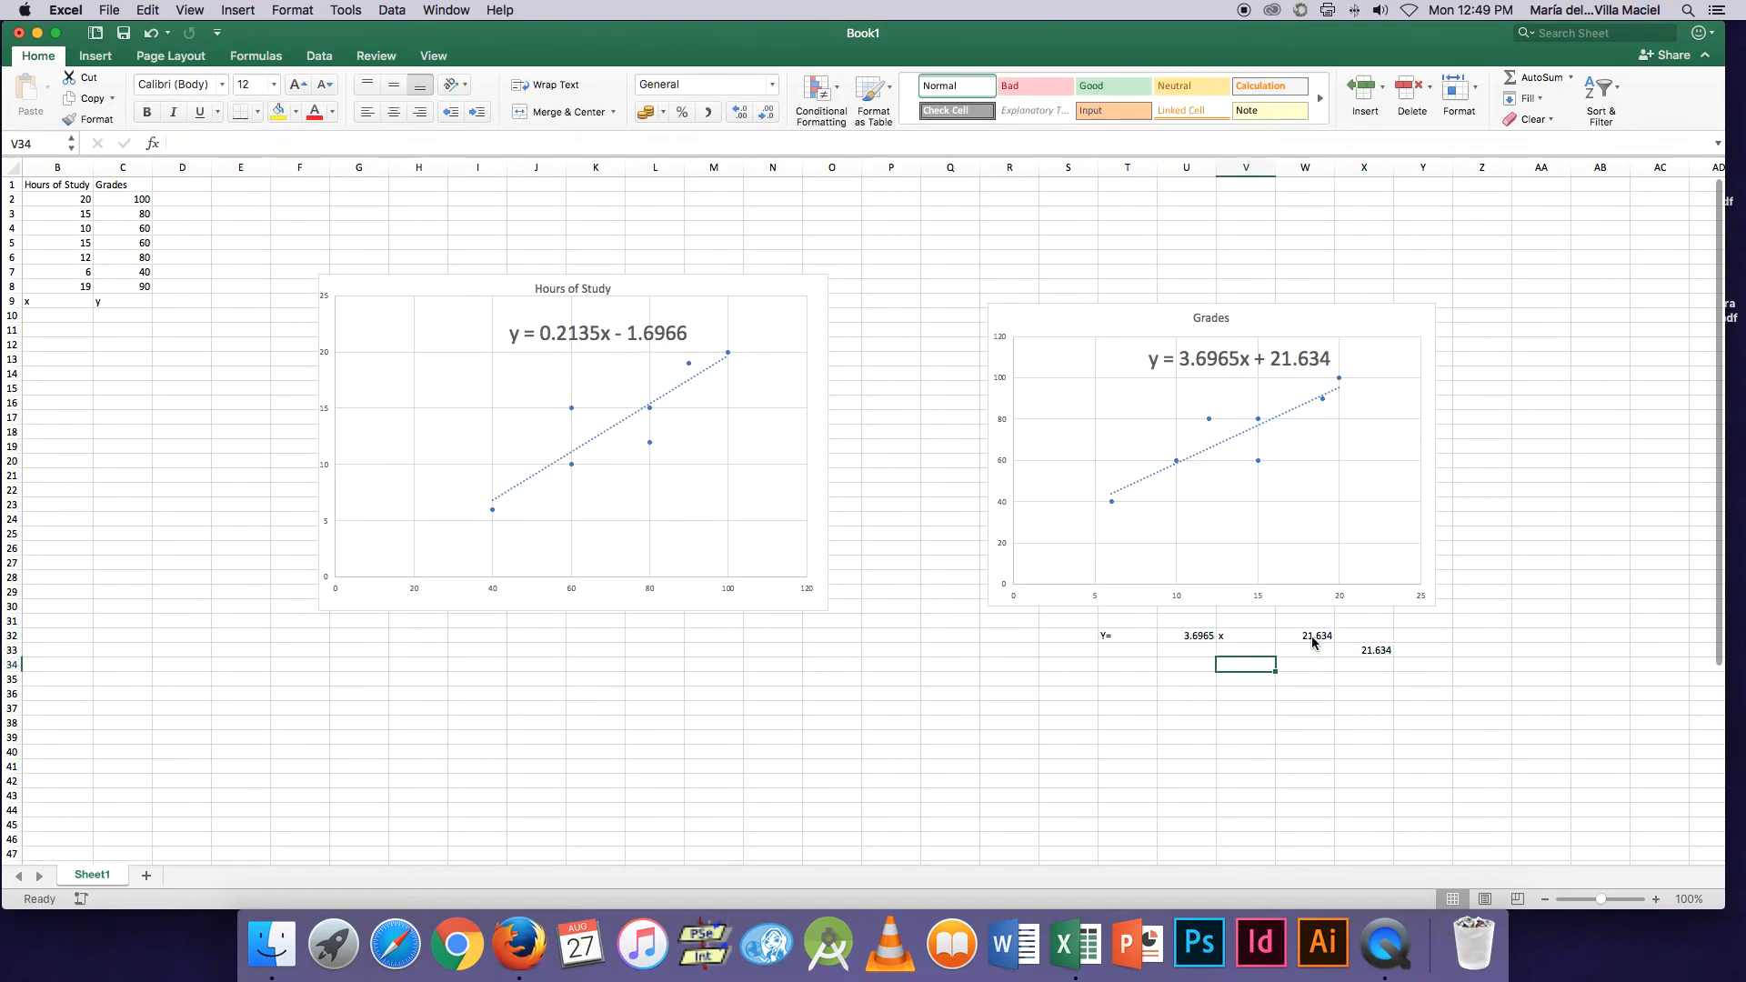
pyautogui.press('Up')
pyautogui.write('5')
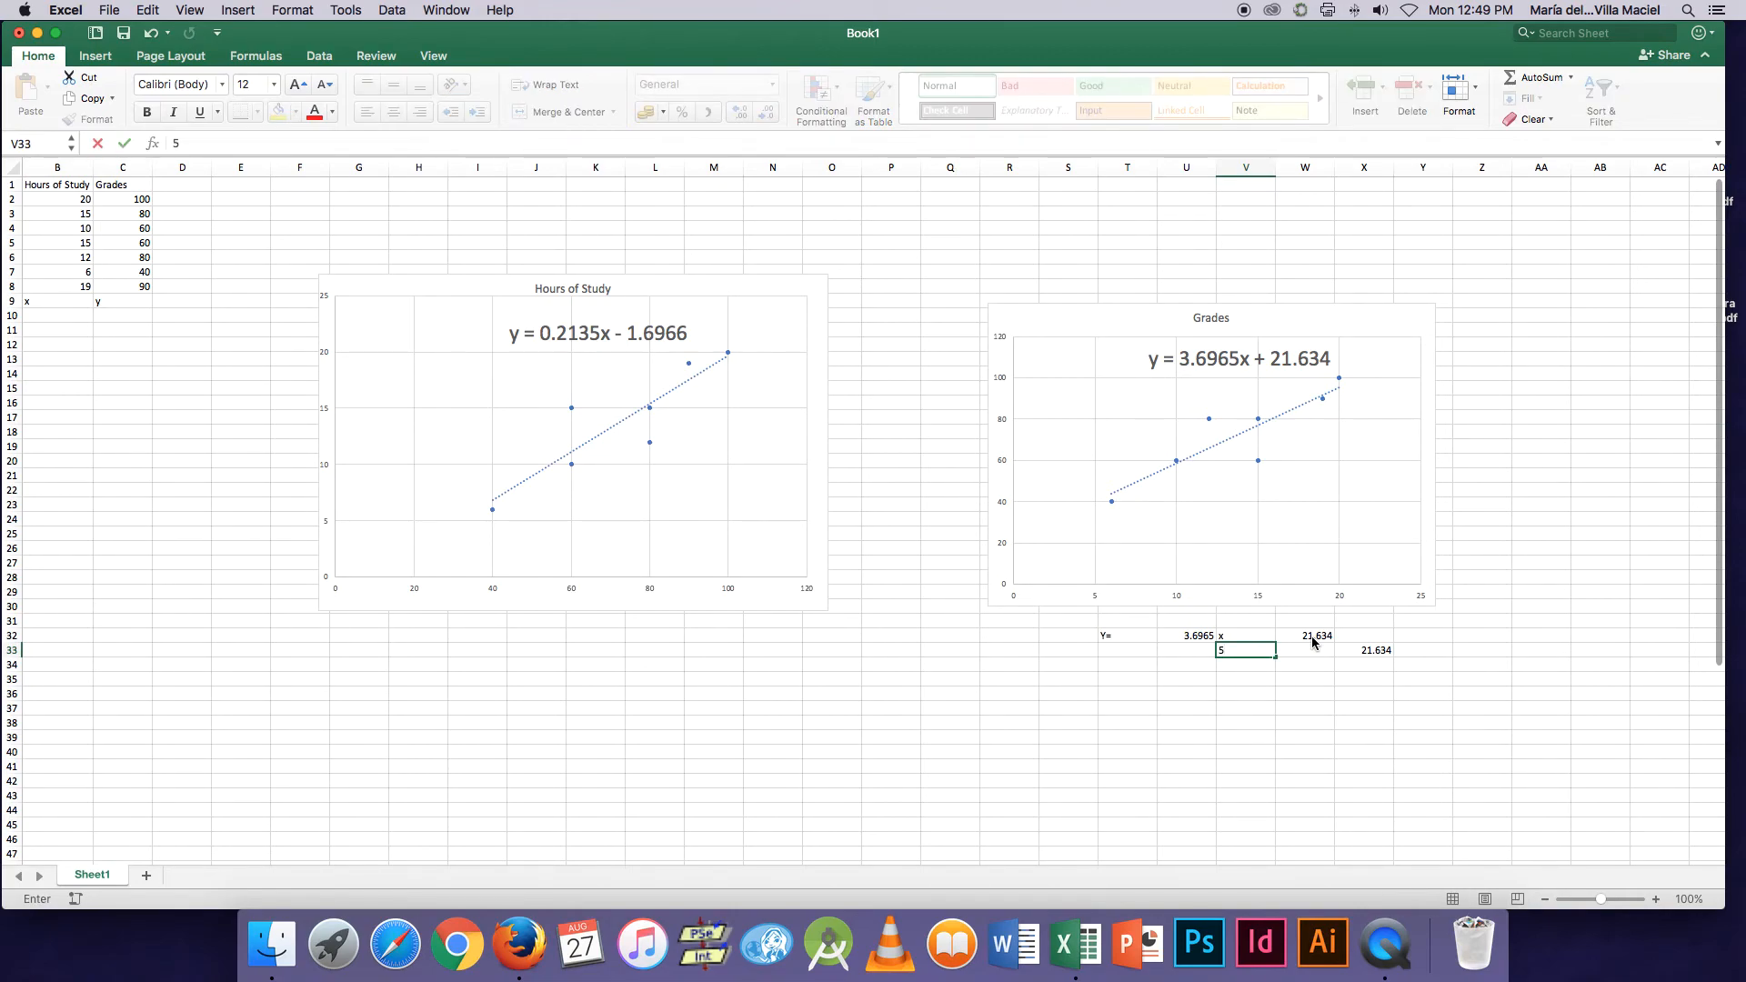
pyautogui.press('BackSpace')
pyautogui.write('0')
# Label the hours column by entering HOUR in cell V31, above the x.
pyautogui.press('Up')
pyautogui.press('Up')
pyautogui.write('HOU')
pyautogui.press('Return')
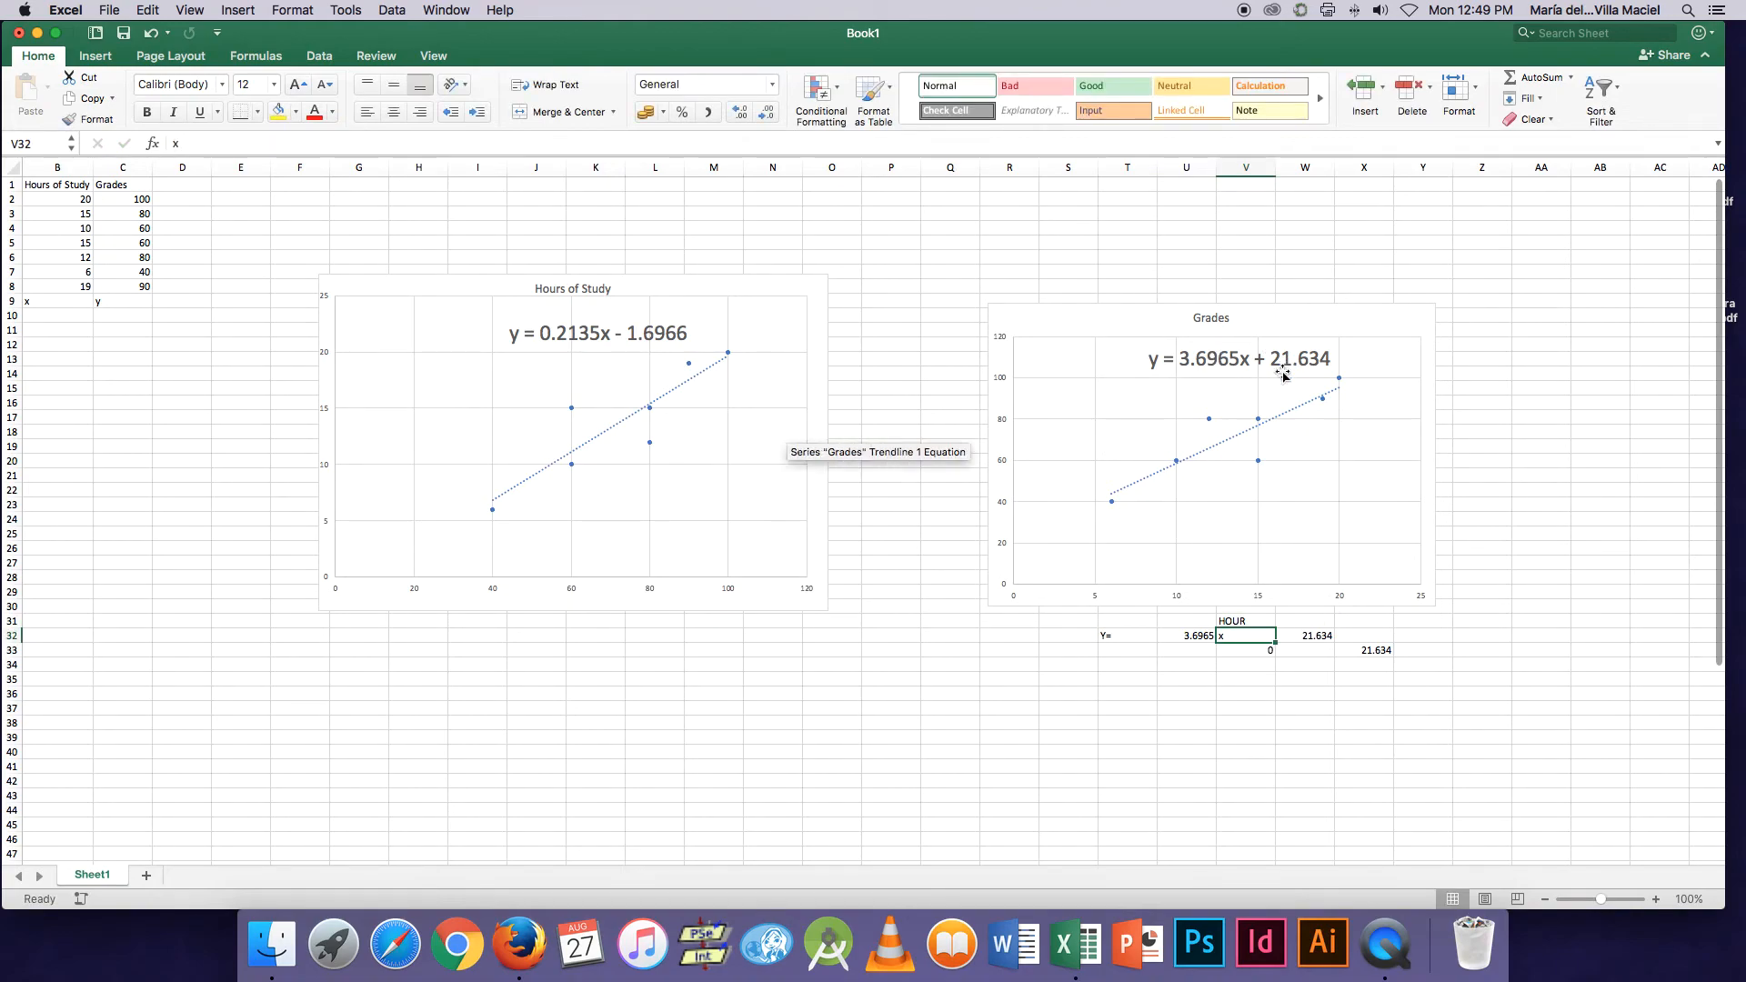
pyautogui.press('Return')
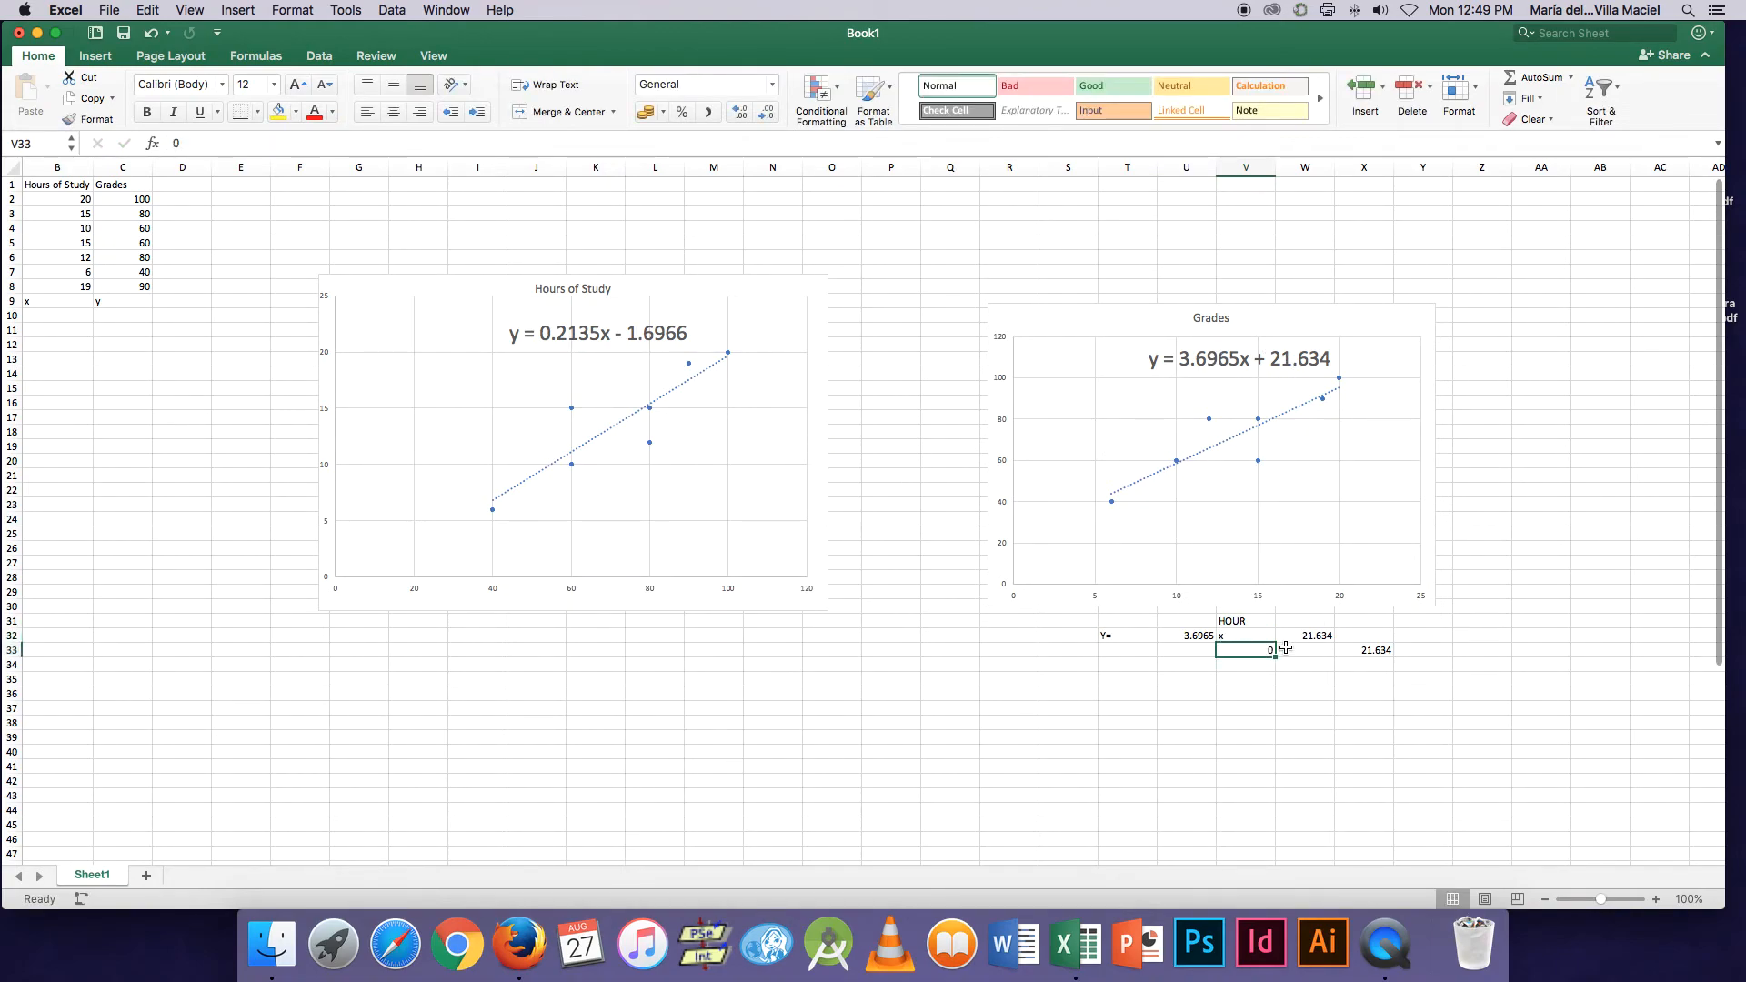
# Enter 5 as the second hours value in cell V34.
pyautogui.press('Right')
pyautogui.press('Right')
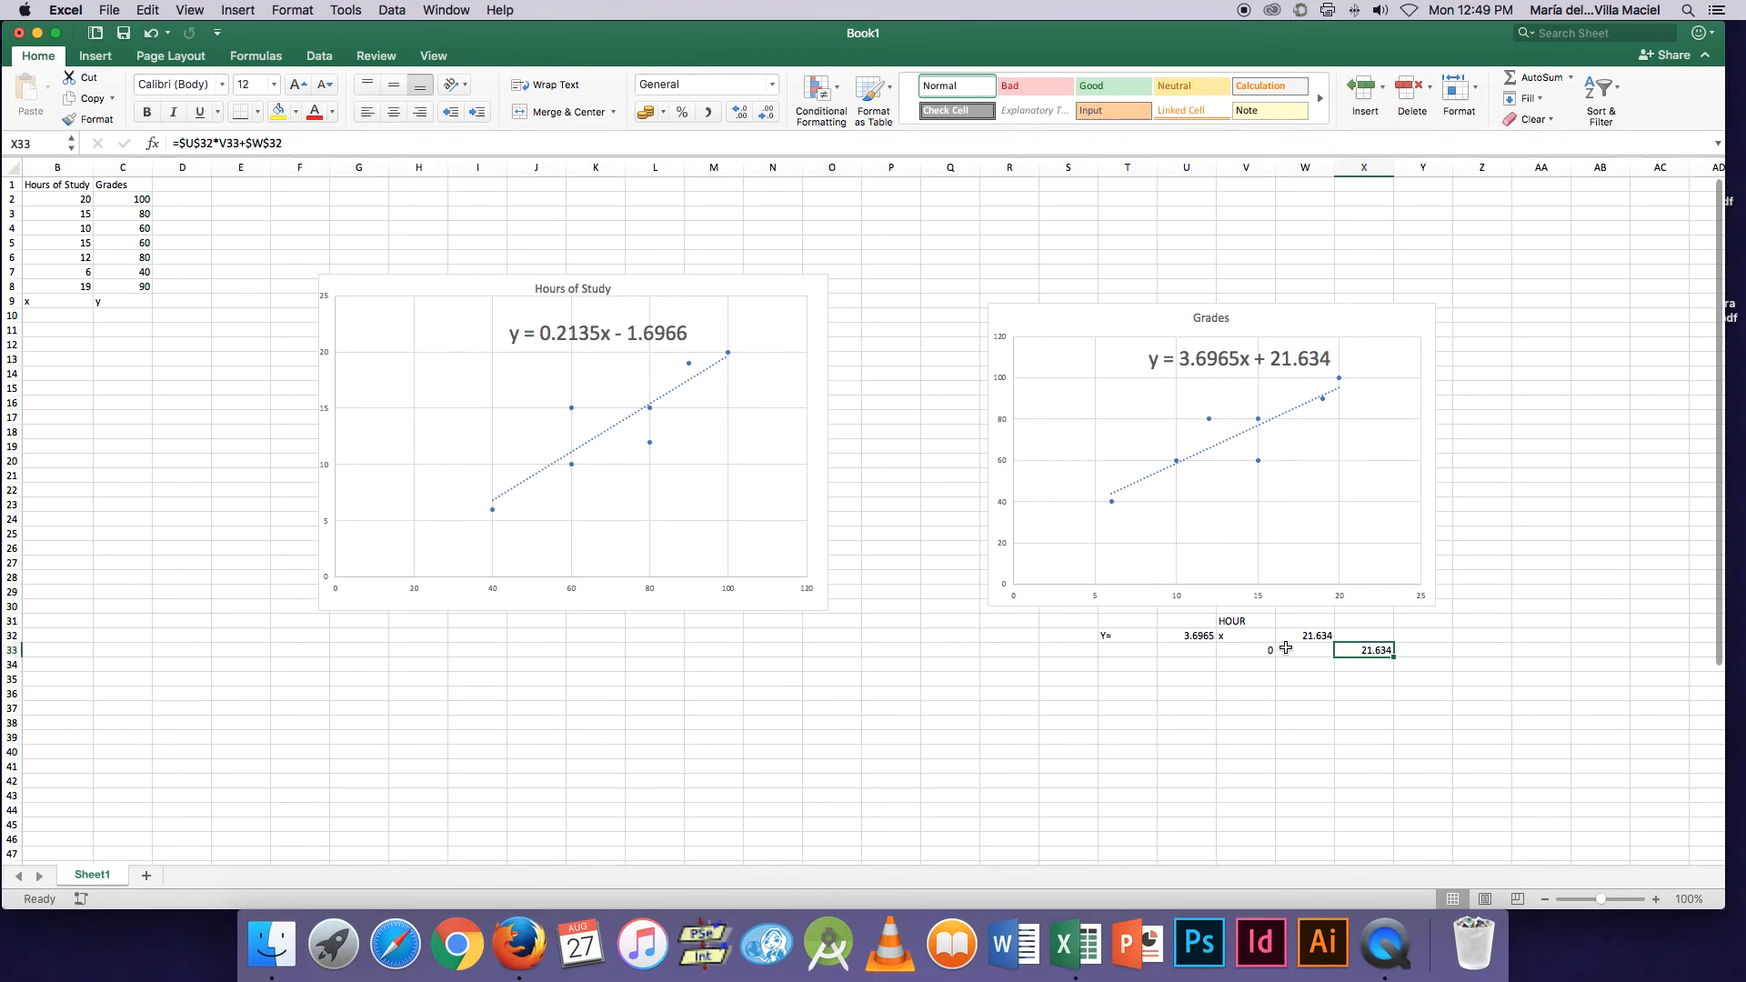
pyautogui.press('Return')
pyautogui.press('Left')
pyautogui.press('Left')
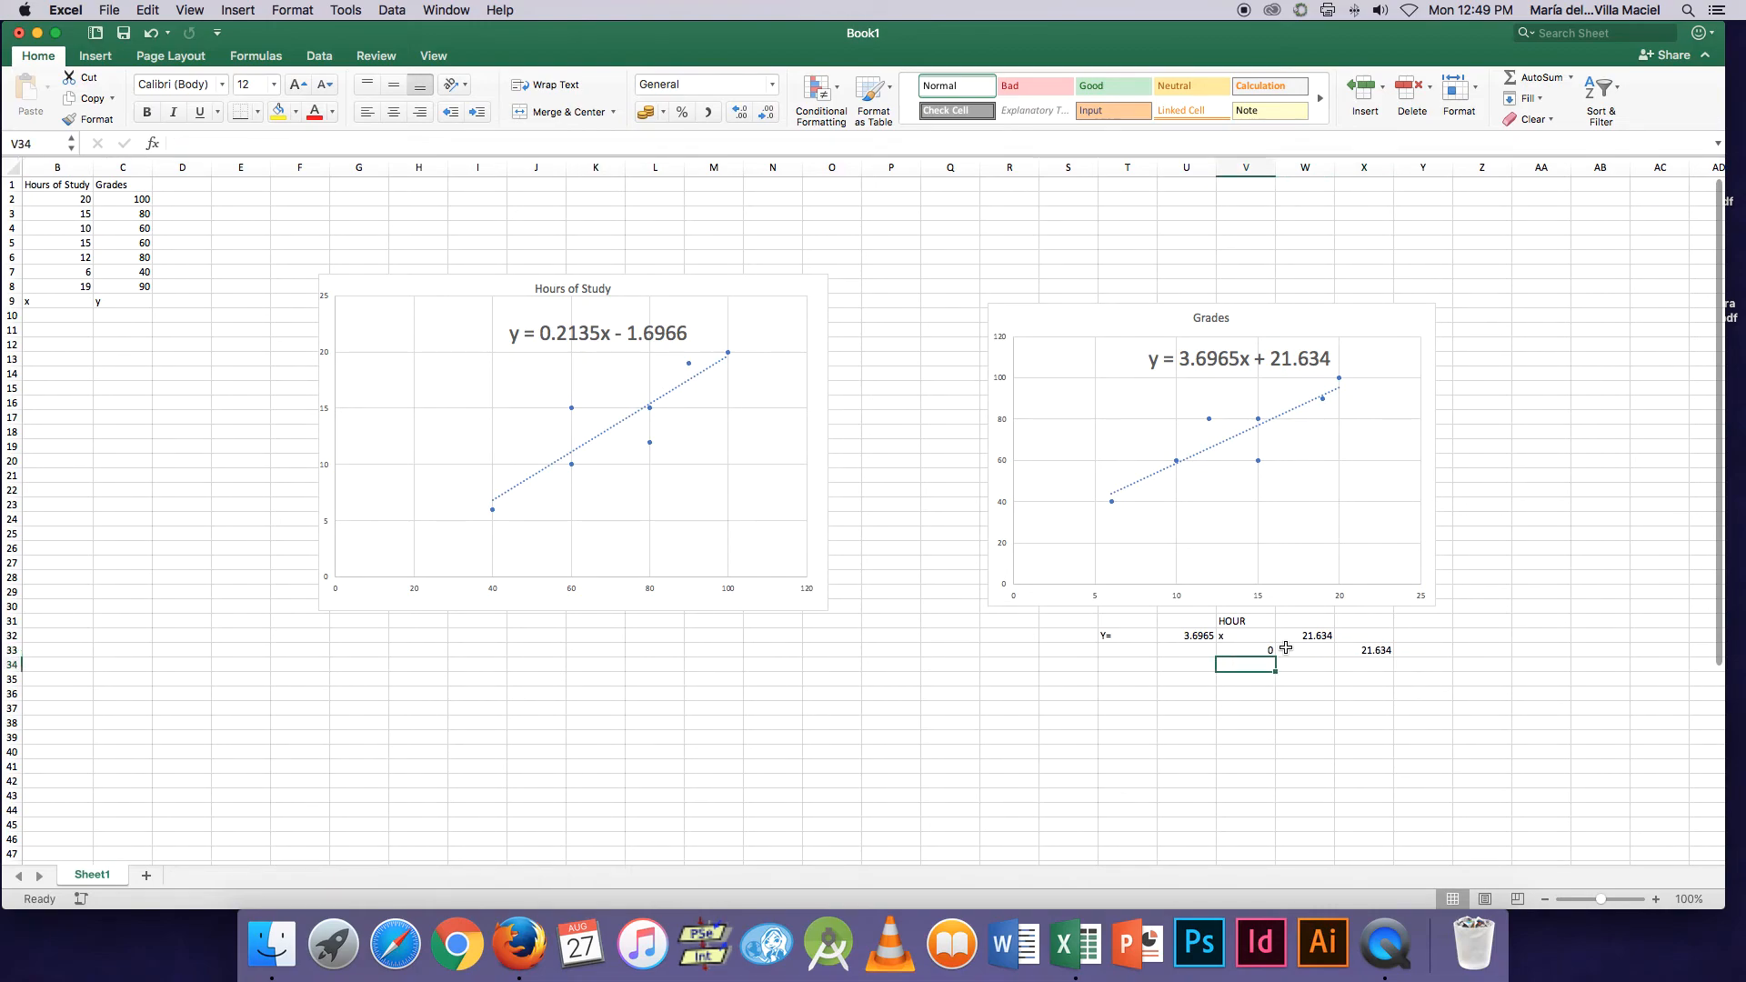
pyautogui.write('5')
pyautogui.press('Right')
pyautogui.press('Right')
# Fill the predicted-grade formula from X33 down to X43 and check the copied formula in X34.
pyautogui.click(1364, 651)
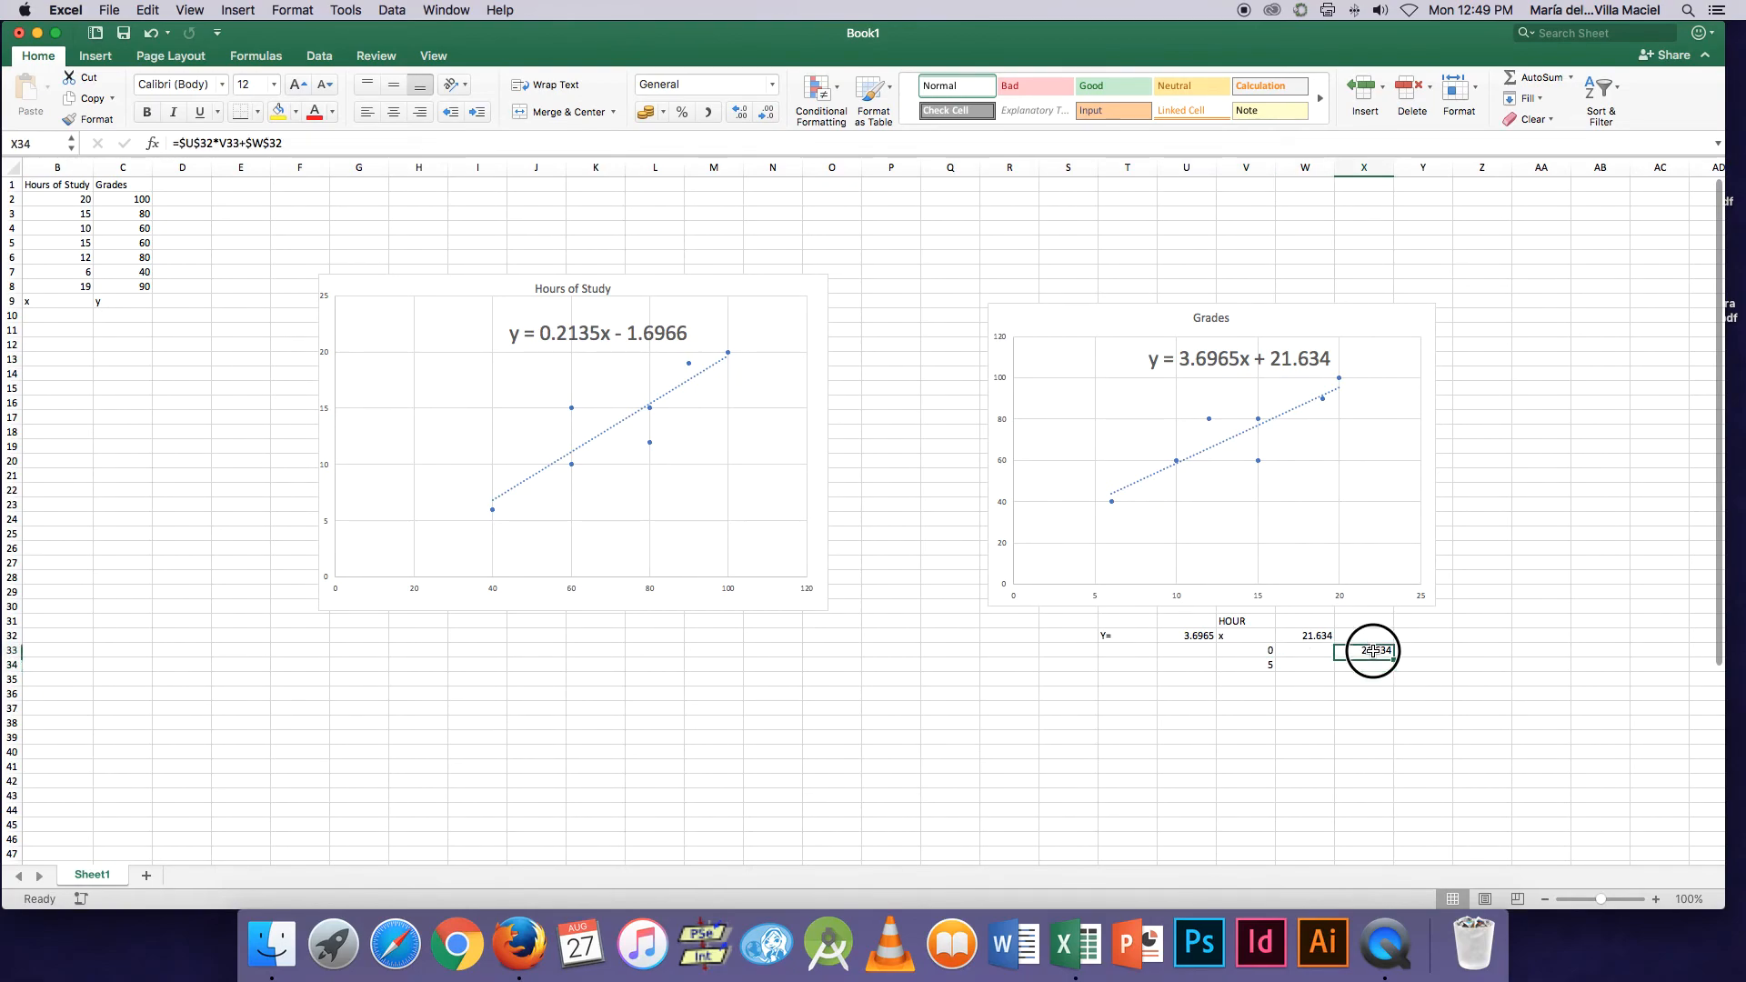
pyautogui.moveTo(1393, 656); pyautogui.dragTo(1397, 801)
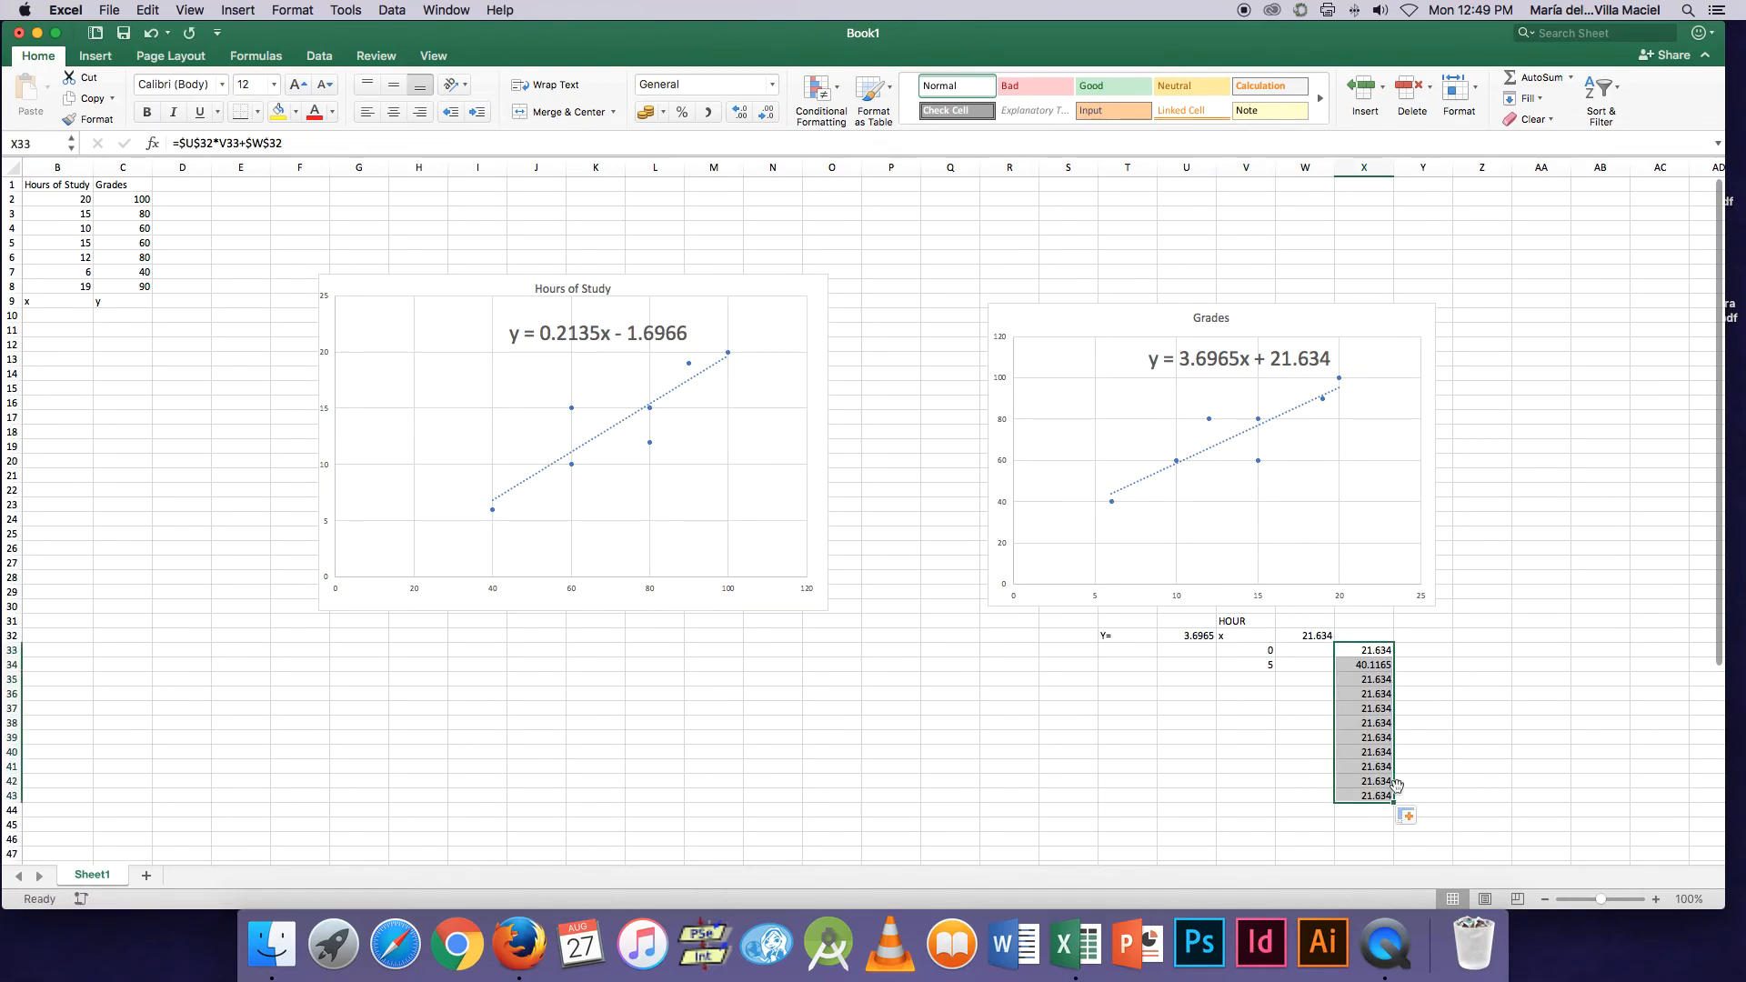
pyautogui.click(1375, 665)
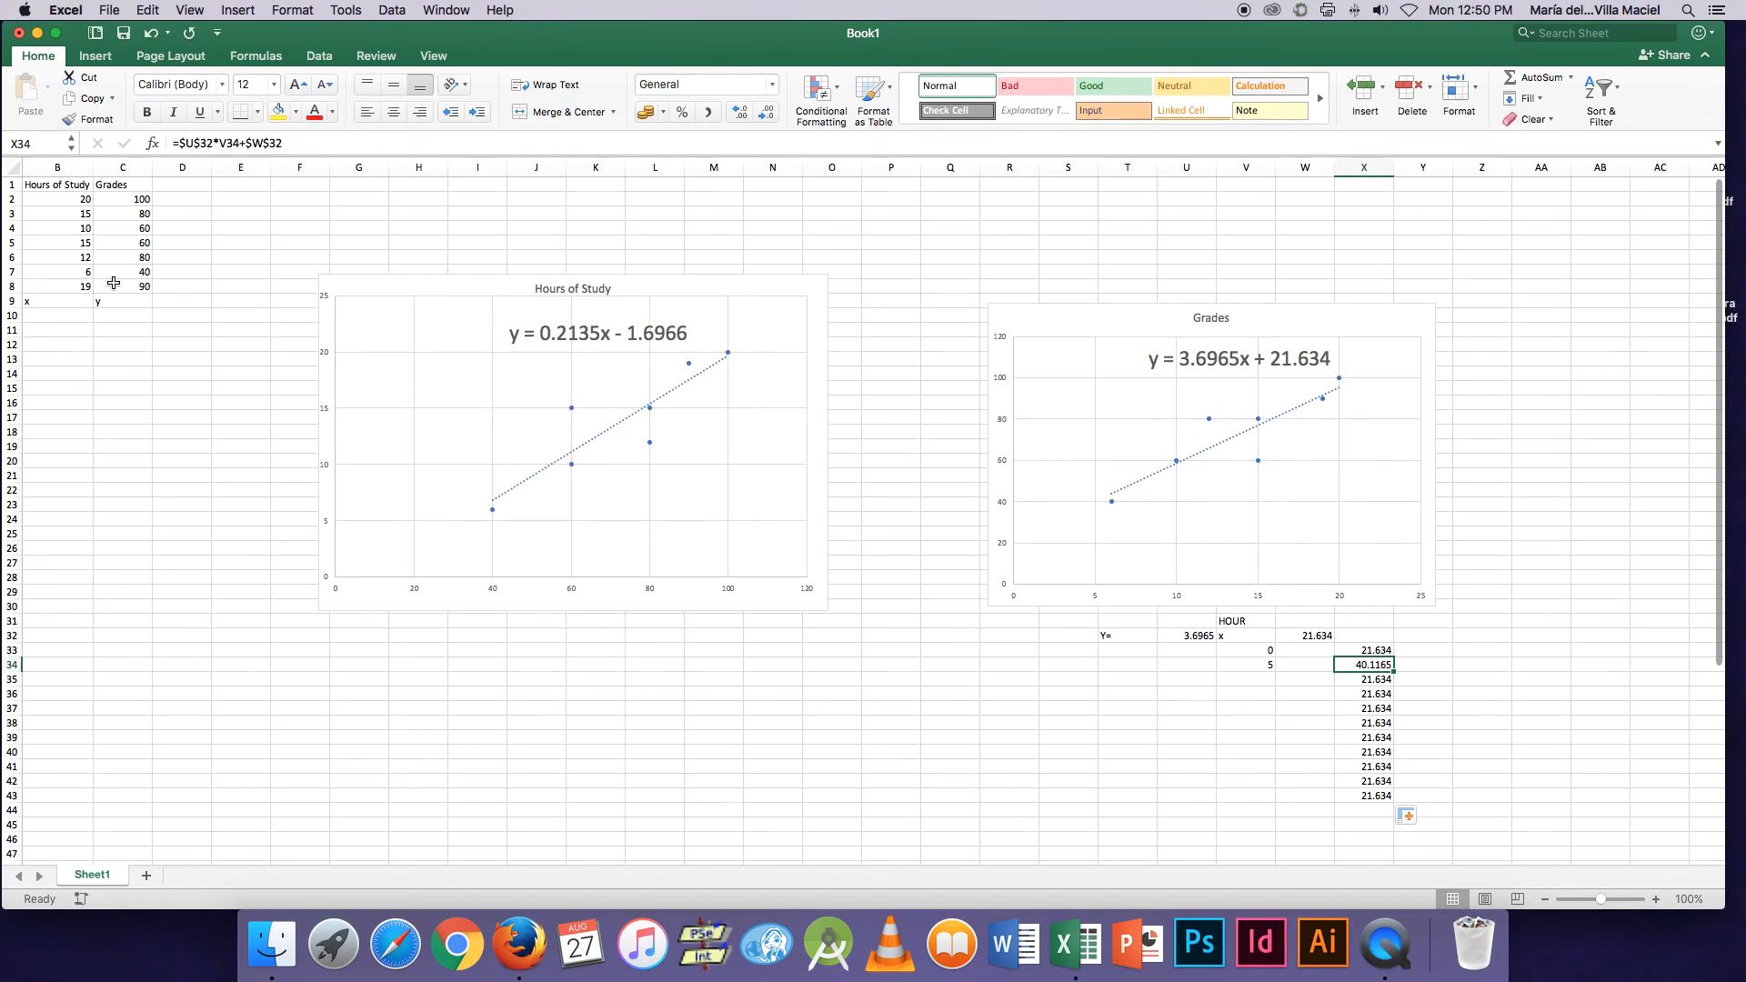
# Enter 10 as the third hours value in cell V35.
pyautogui.click(1241, 680)
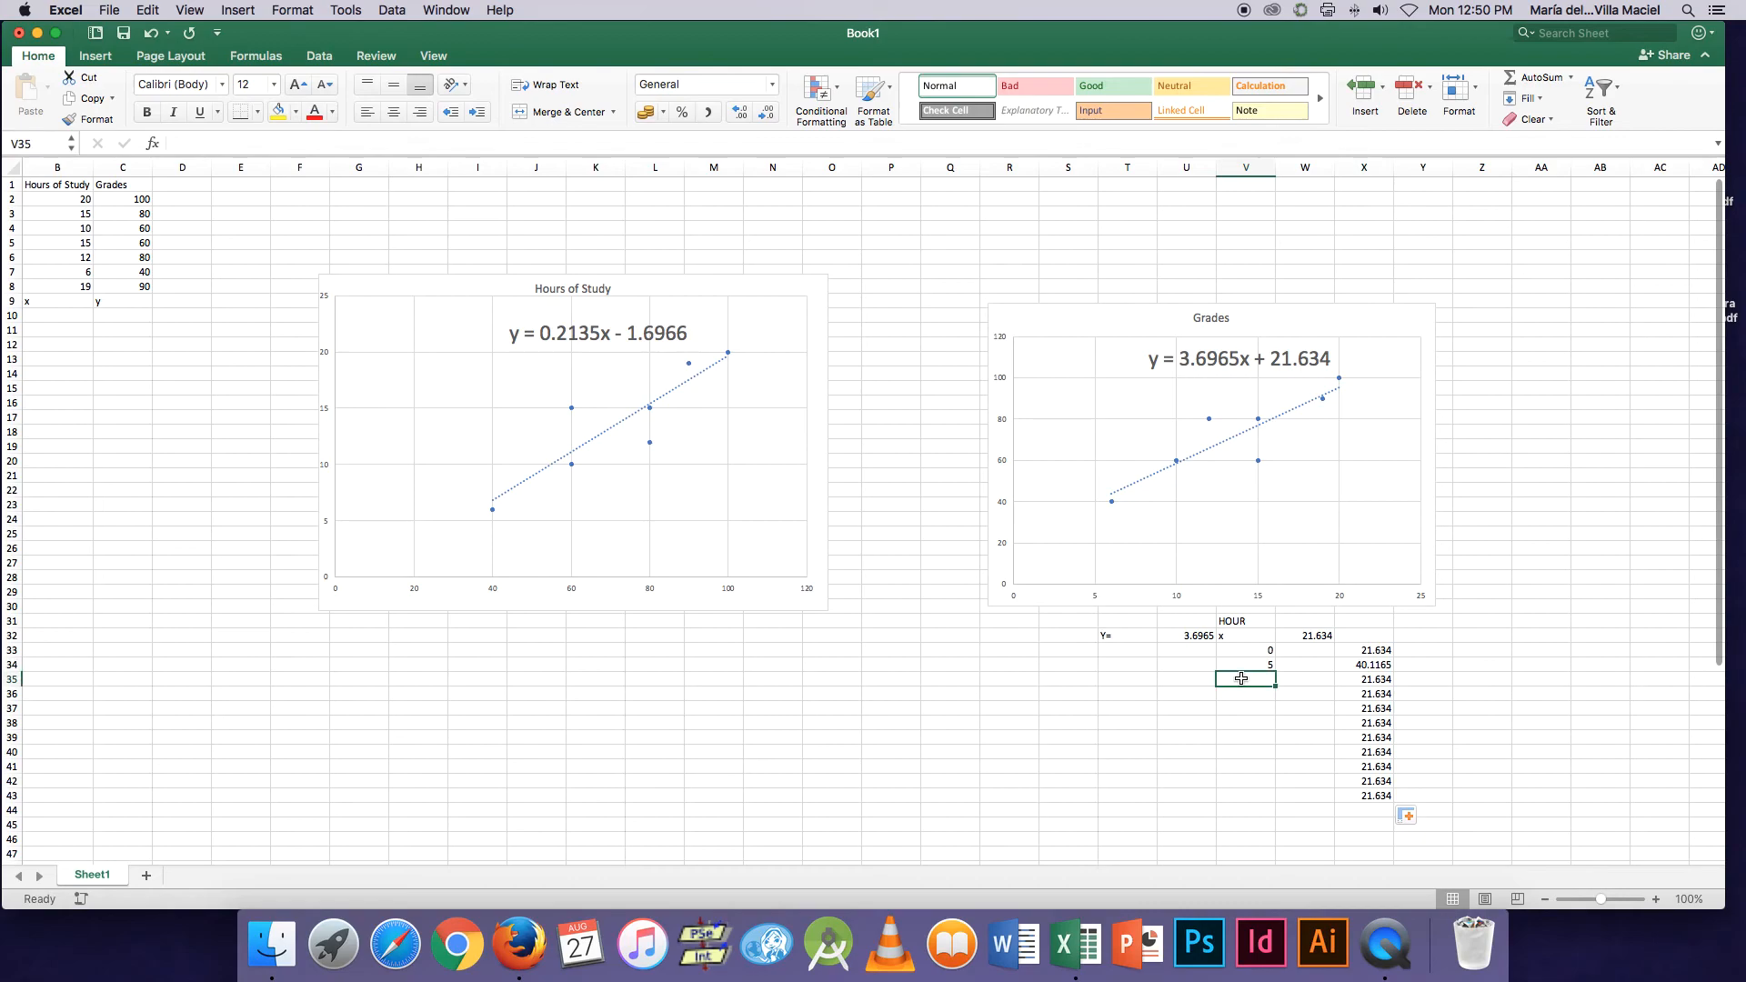
pyautogui.write('10')
pyautogui.press('Return')
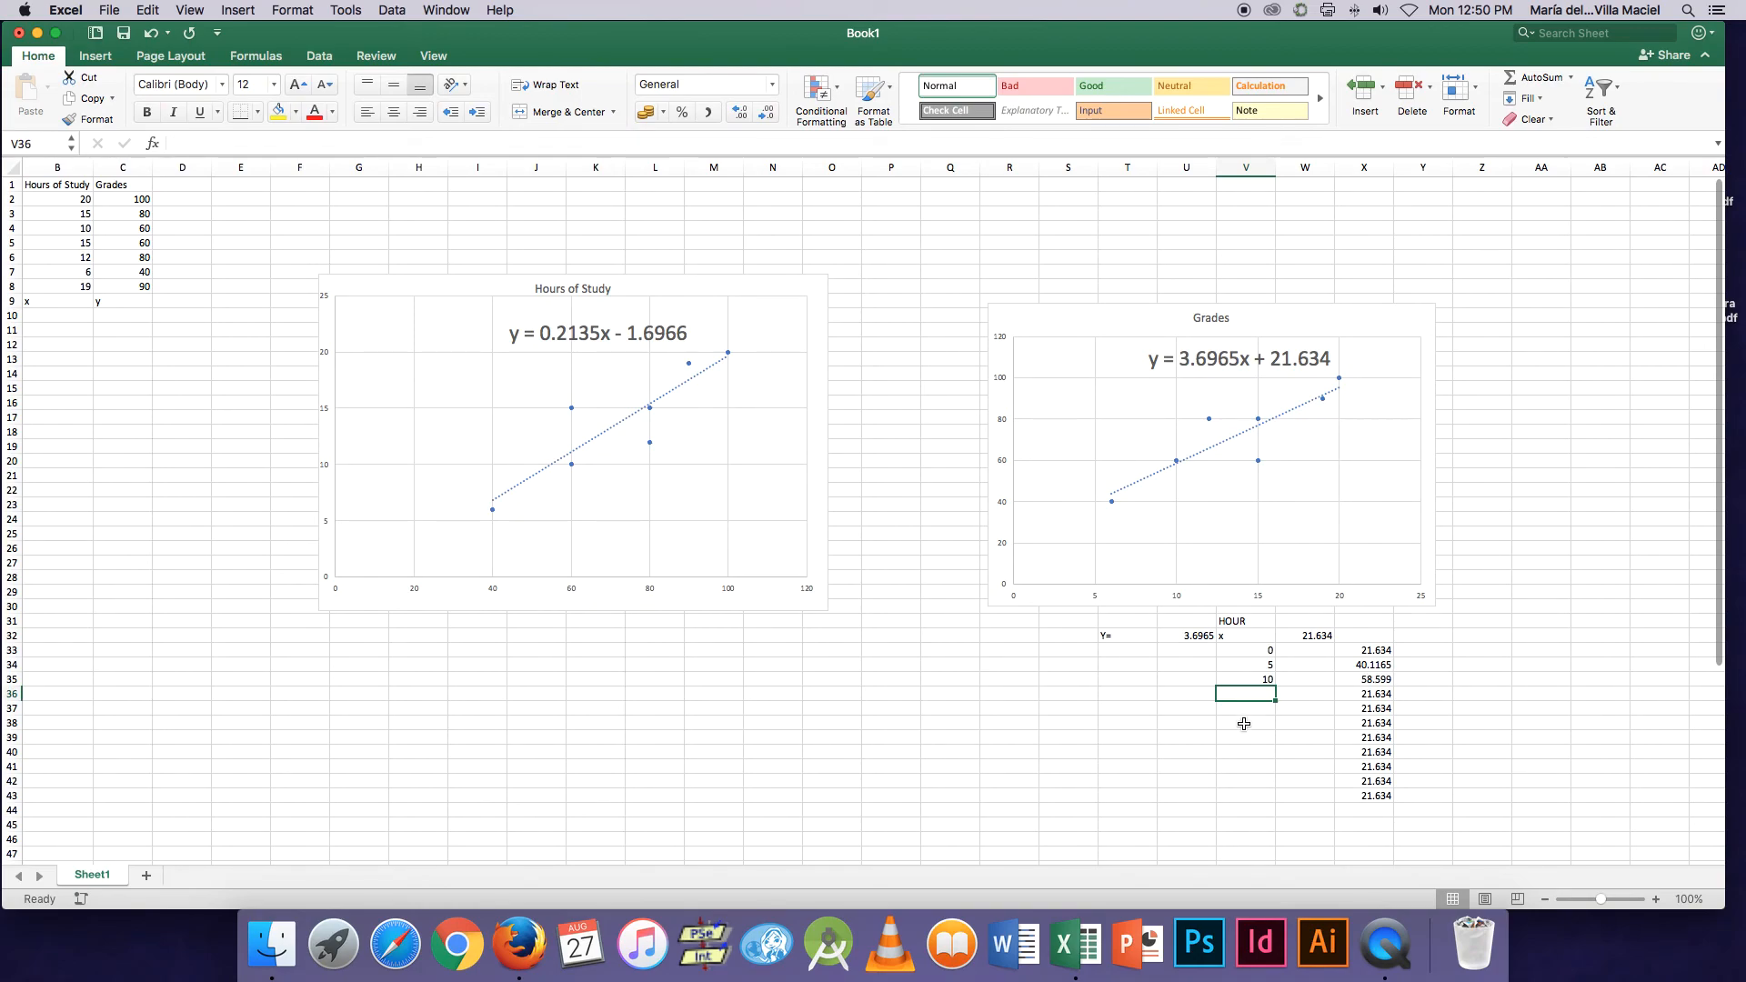
pyautogui.click(1458, 652)
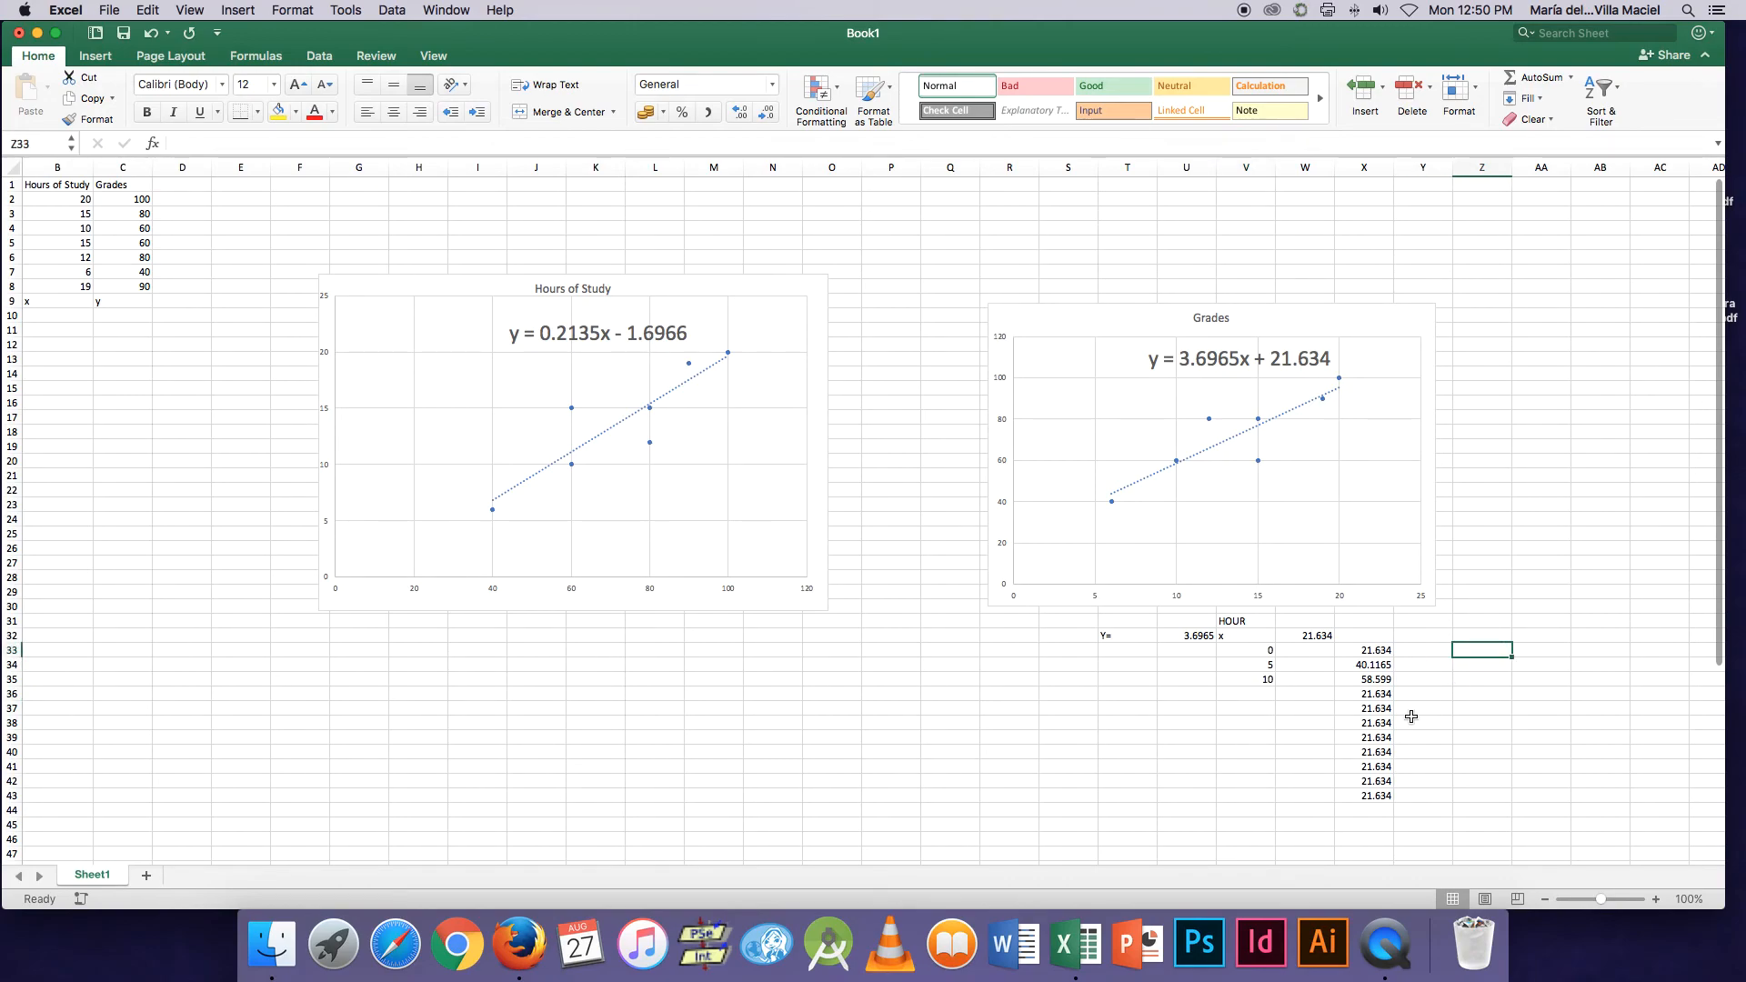
# Try 12 and 13 hours in cell V36, and settle on 14.
pyautogui.click(1260, 695)
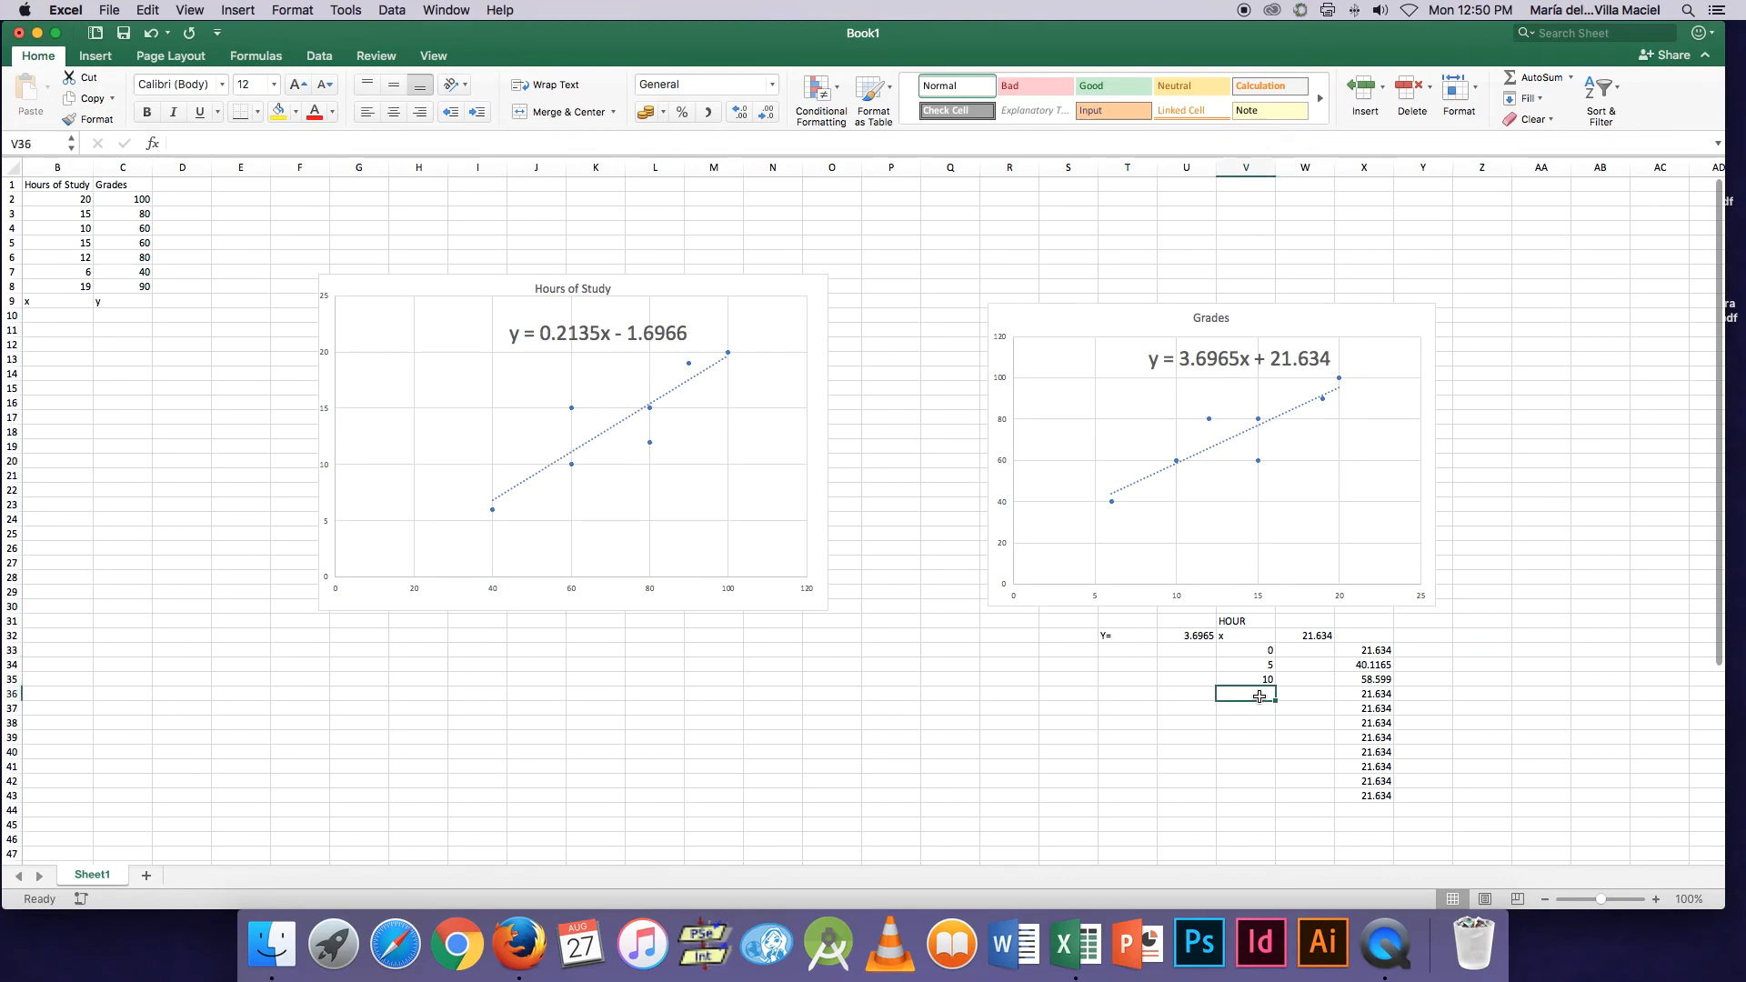
pyautogui.write('12')
pyautogui.press('Return')
pyautogui.press('Up')
pyautogui.write('13')
pyautogui.press('Return')
pyautogui.press('Up')
pyautogui.write('1')
pyautogui.press('Return')
pyautogui.press('Up')
# Make the 14-hour row, cells V36 to X36, bold.
pyautogui.moveTo(1370, 694); pyautogui.dragTo(1260, 694)
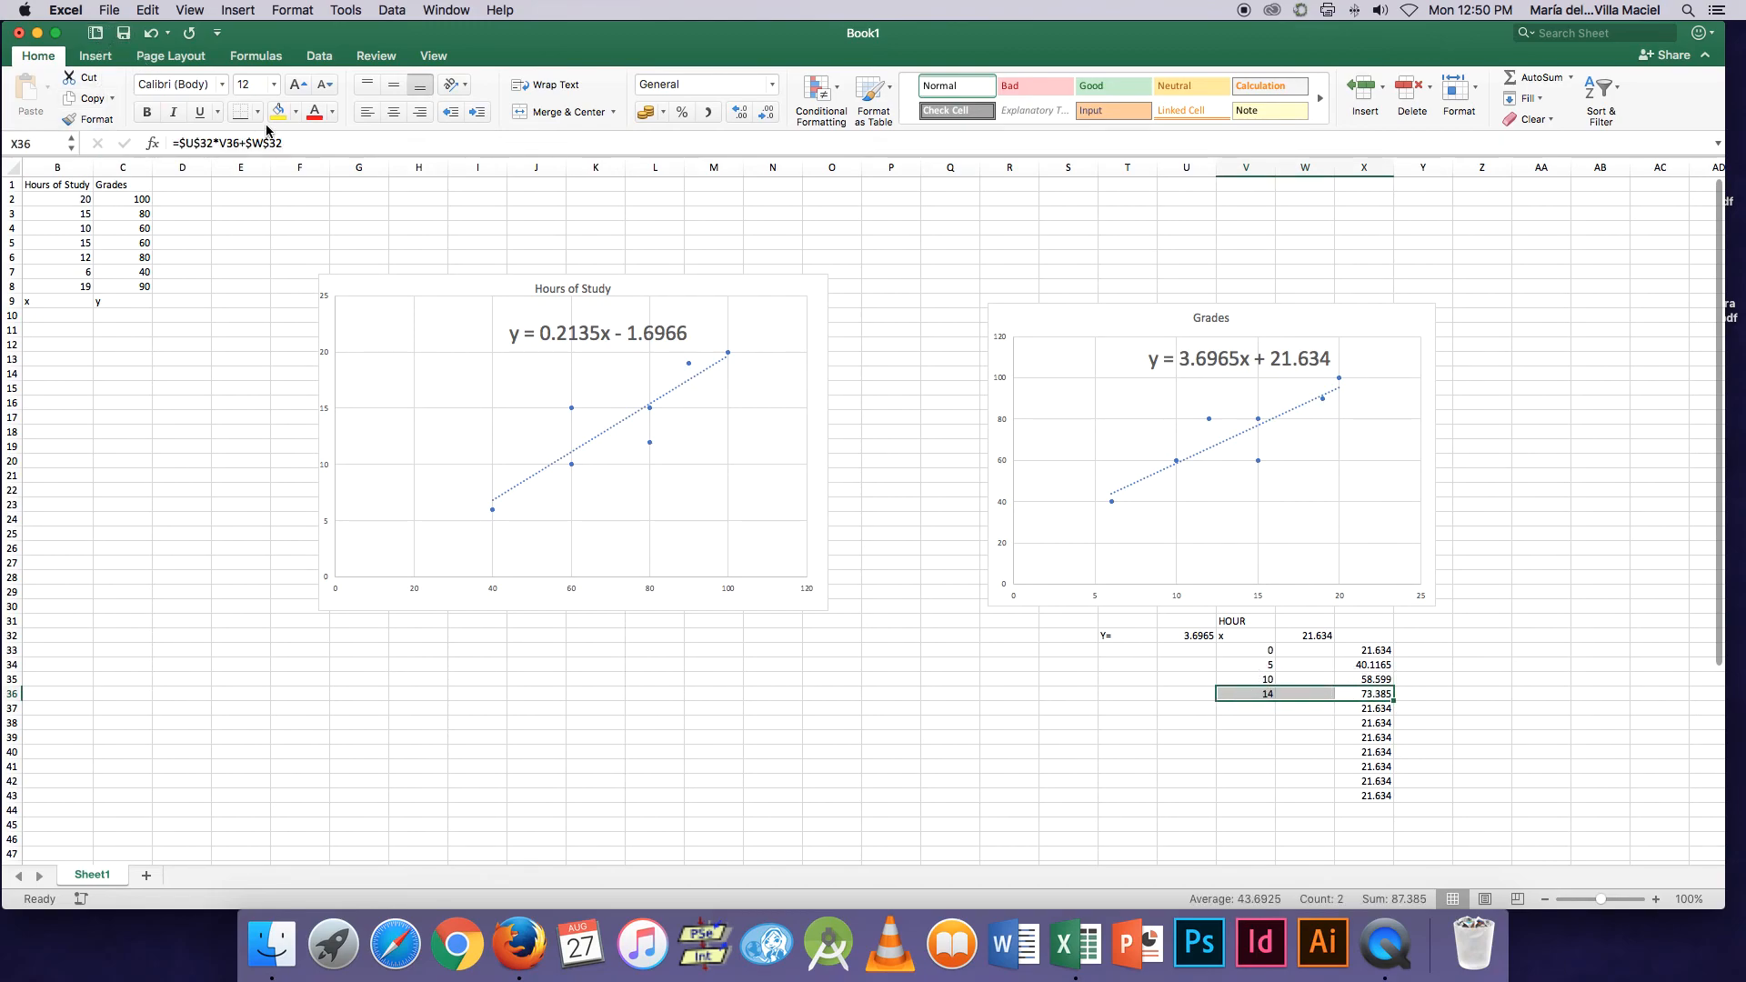
pyautogui.click(148, 112)
pyautogui.scroll(-3, 816, 619)
pyautogui.scroll(3, 816, 619)
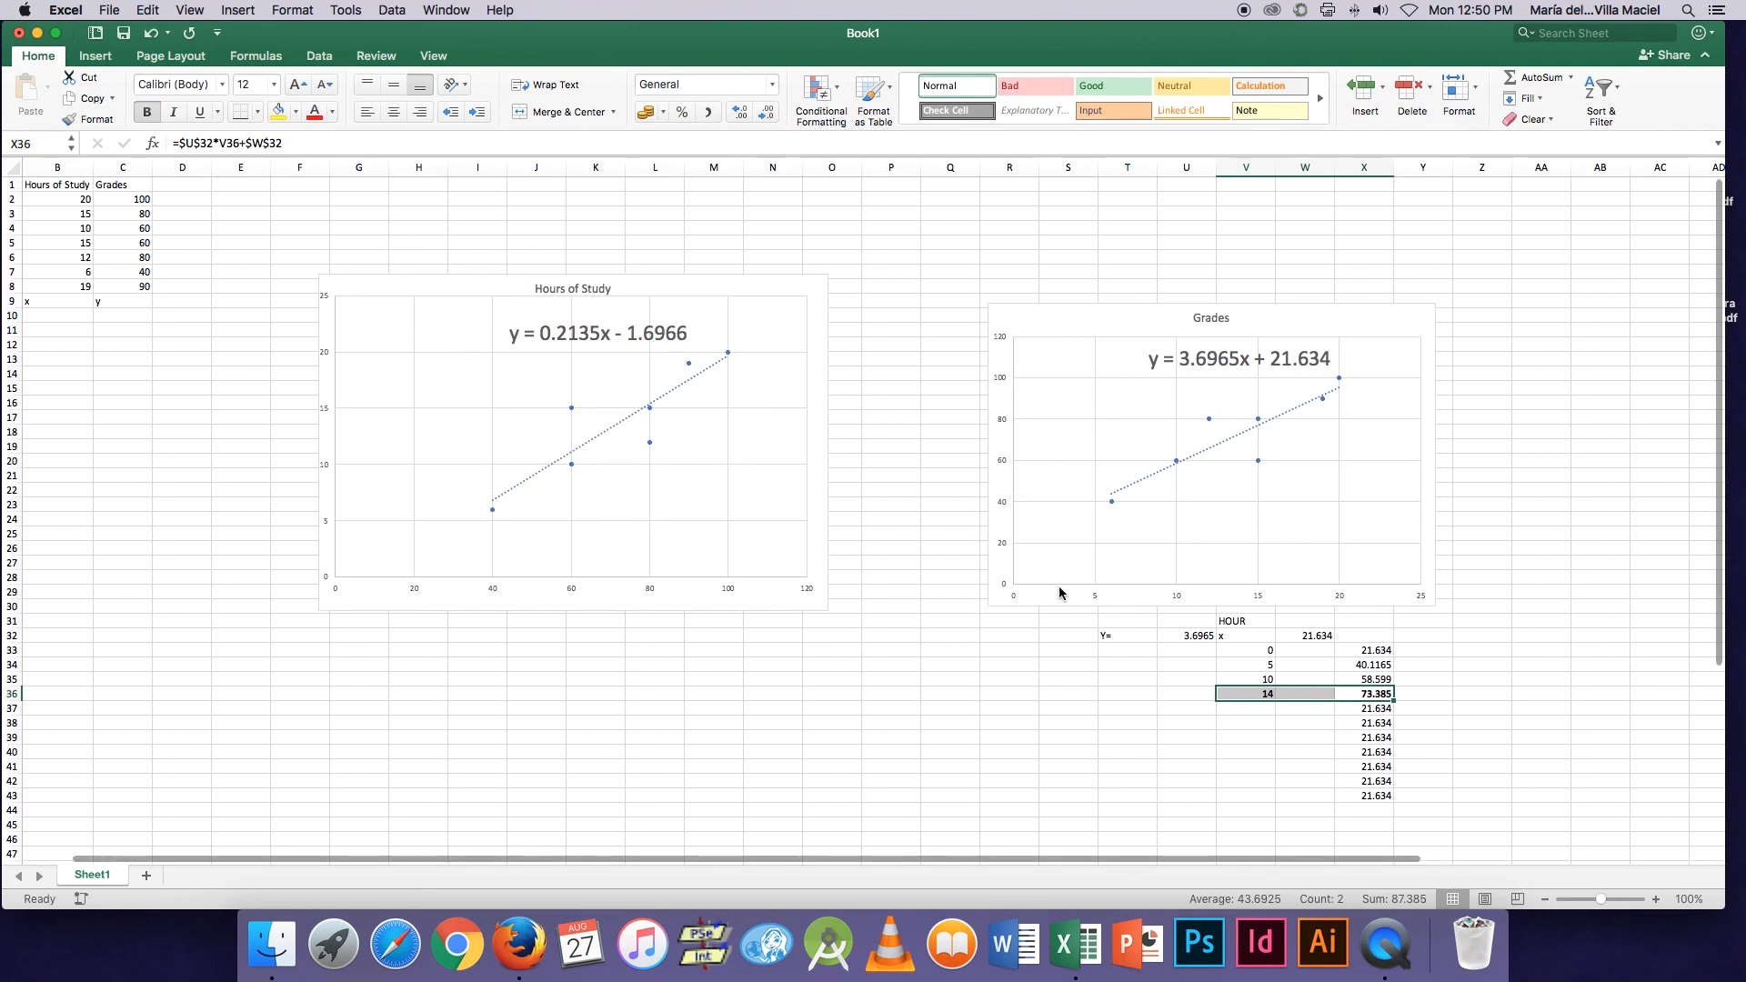